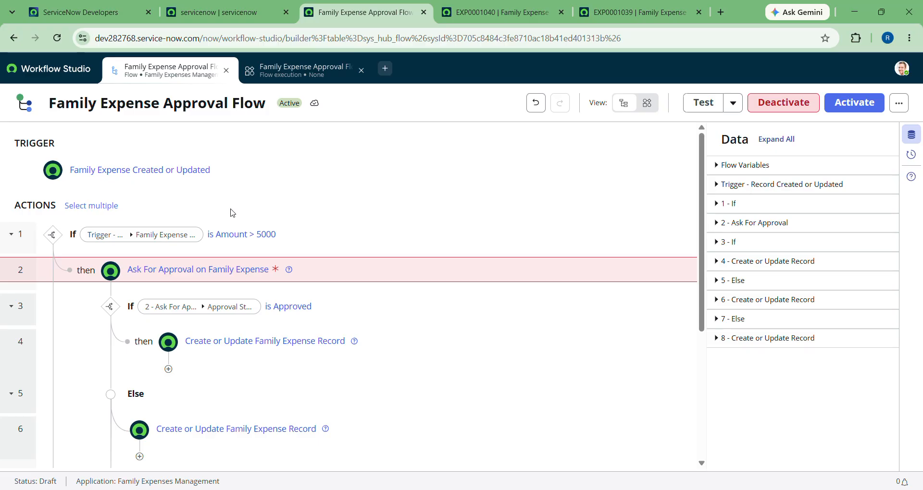
Step: Review the flow's record trigger, the Ask For Approval action and the first If condition on the expense amount
scroll(250, 192, "down", 1)
scroll(226, 164, "up", 1)
left_click(124, 179)
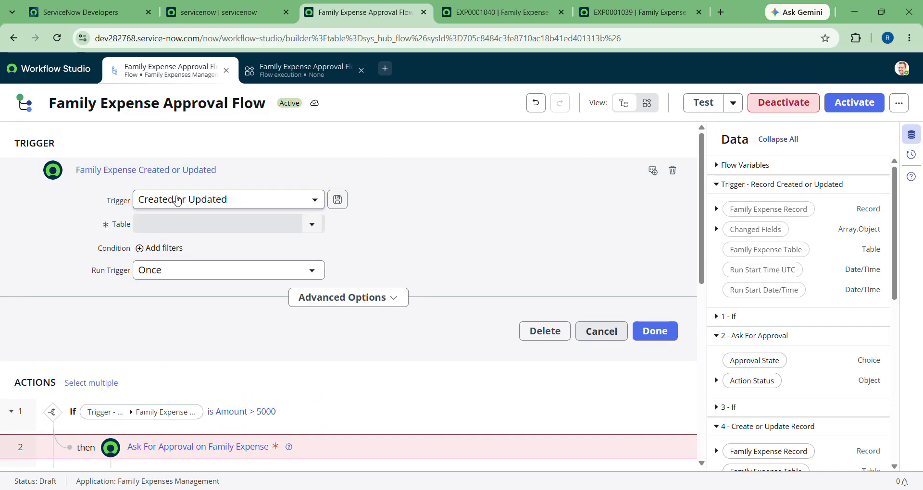
scroll(145, 276, "down", 2)
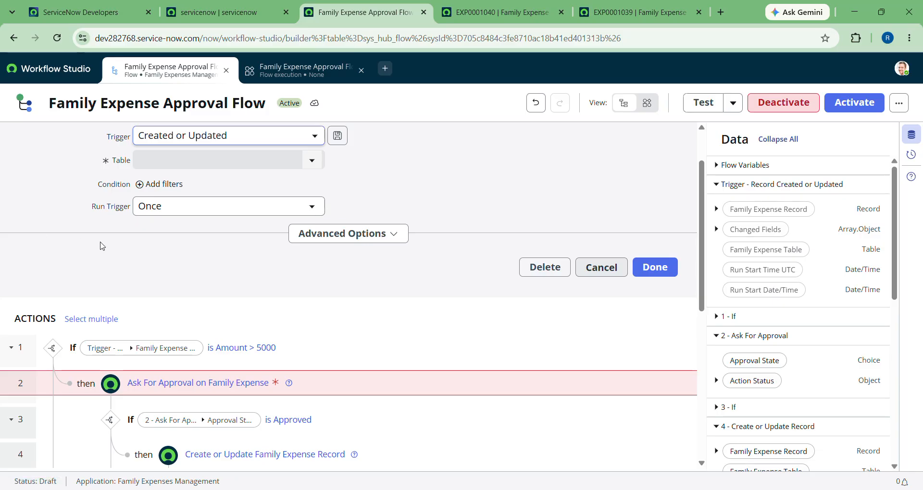
scroll(114, 244, "down", 3)
left_click(187, 289)
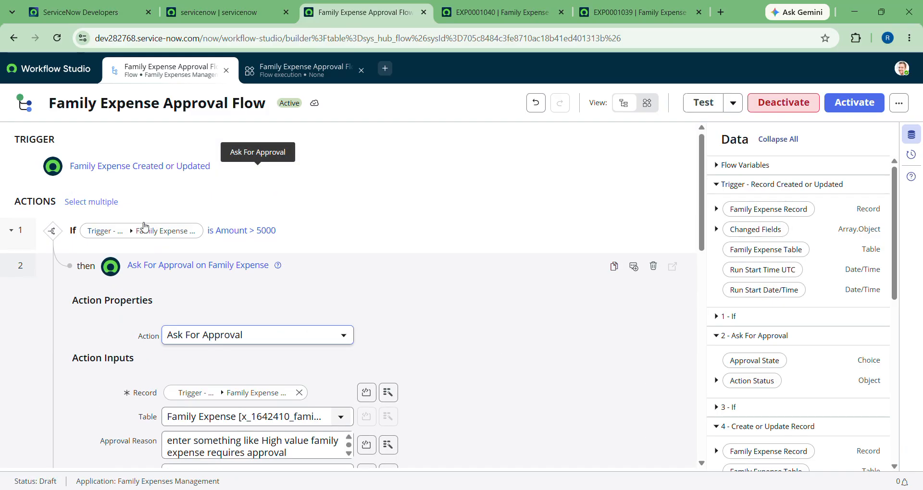
left_click(116, 230)
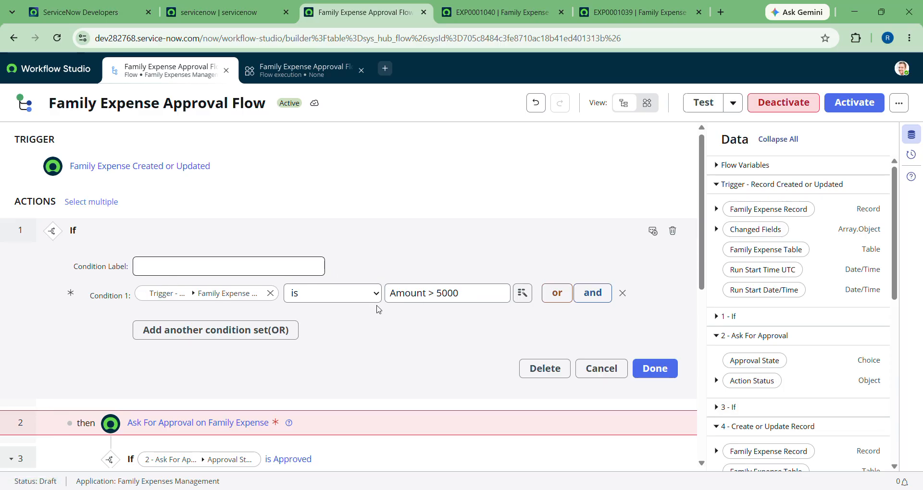
scroll(378, 310, "down", 3)
scroll(274, 336, "down", 4)
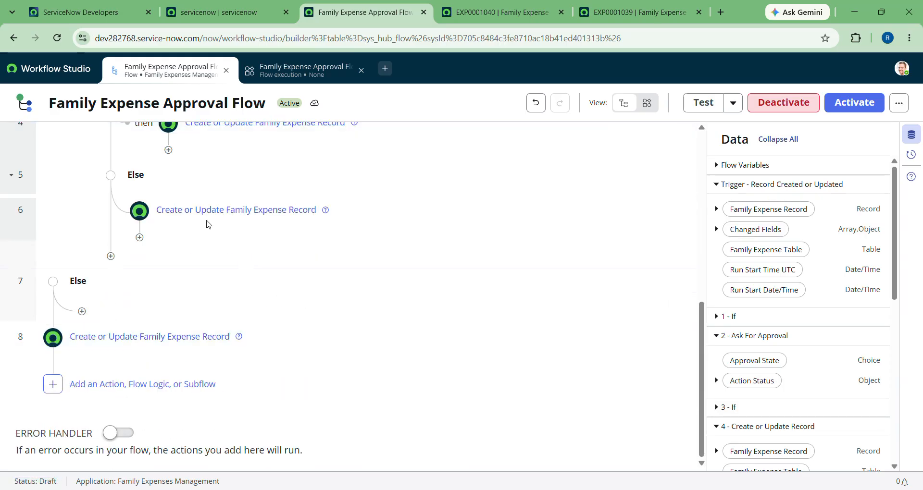
Step: Inspect the field values set by the Create or Update Record actions in steps 6, 4 and 8 of the flow
left_click(211, 212)
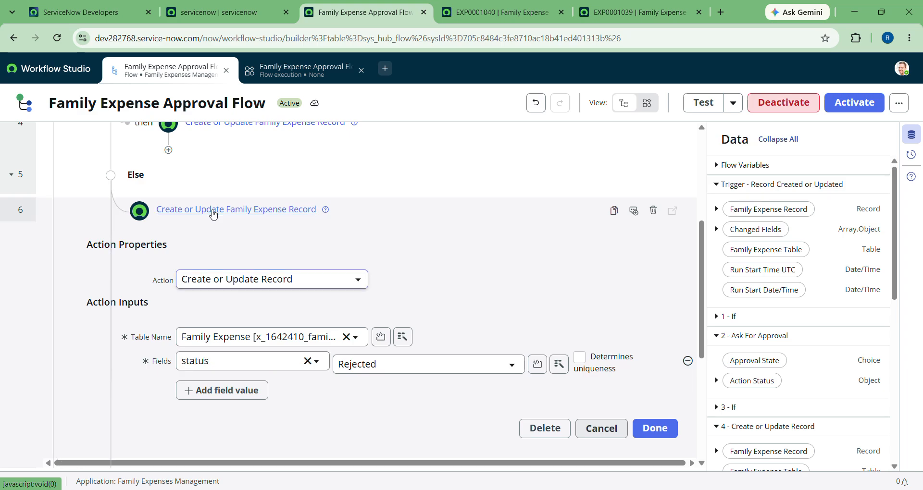
scroll(168, 353, "up", 2)
scroll(168, 353, "up", 1)
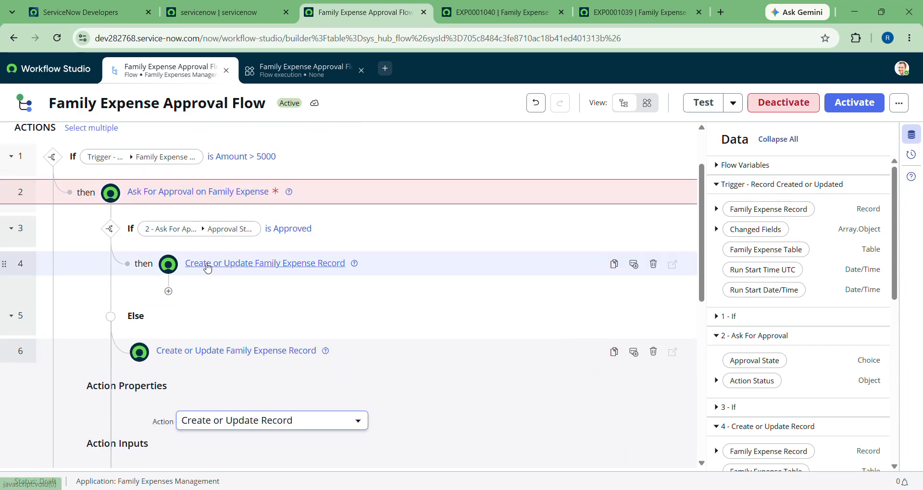
left_click(208, 268)
scroll(208, 267, "down", 7)
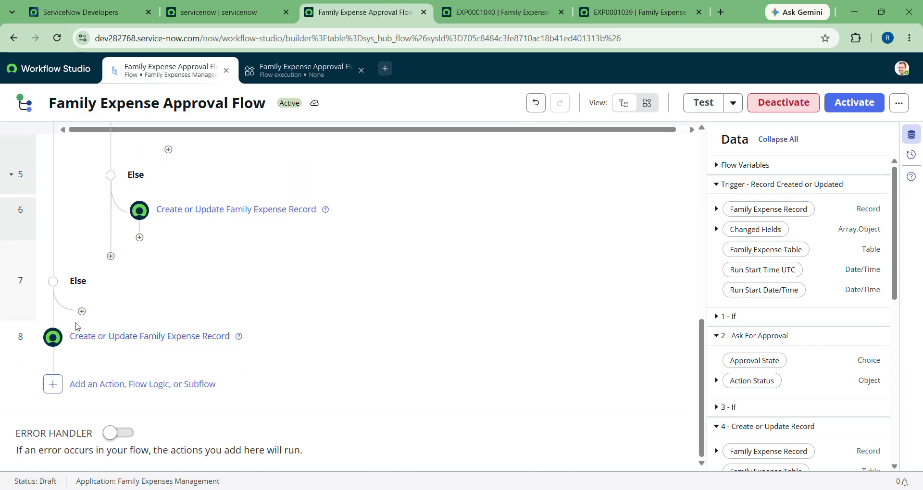
left_click(124, 333)
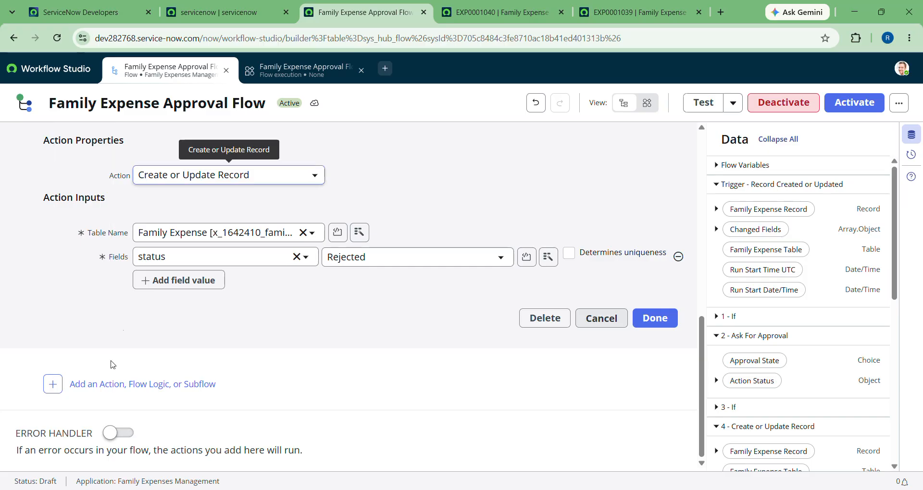
scroll(157, 329, "up", 3)
scroll(154, 330, "up", 5)
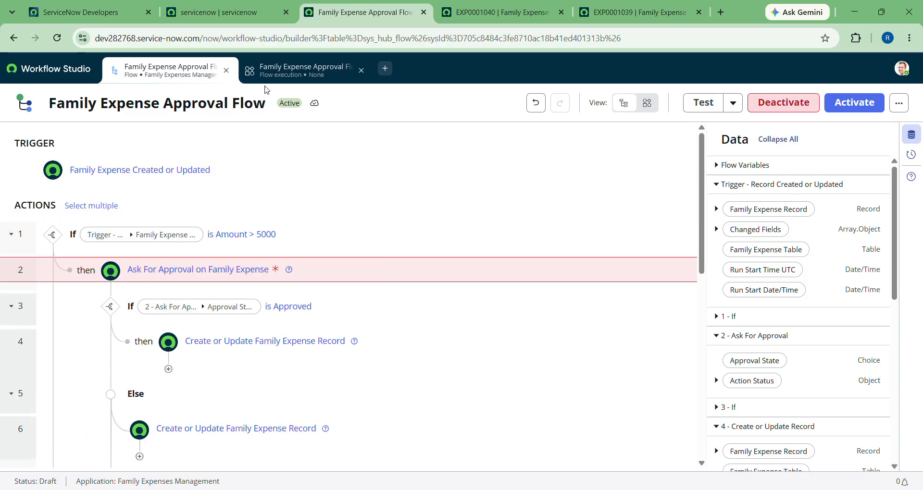
Step: Open the flow's test execution details and preview the family expense record output by the final Create or Update Record action
left_click(284, 74)
scroll(330, 288, "down", 9)
scroll(331, 288, "up", 9)
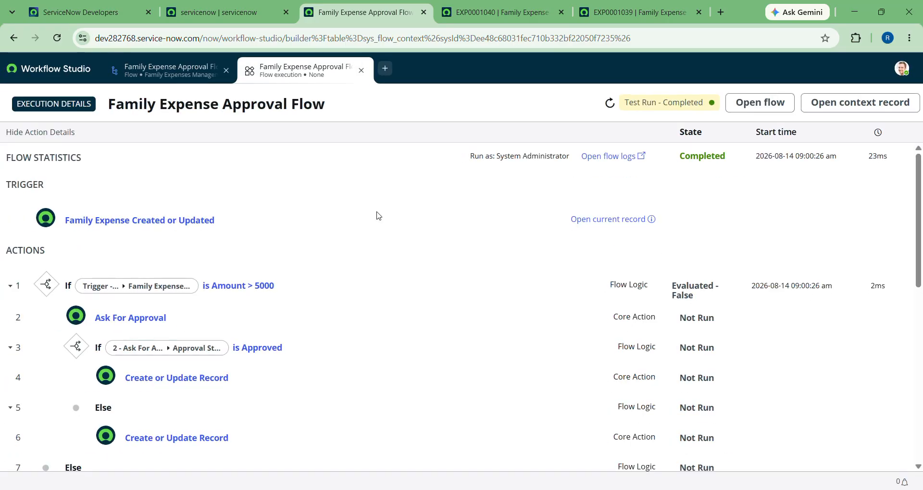
scroll(346, 286, "down", 10)
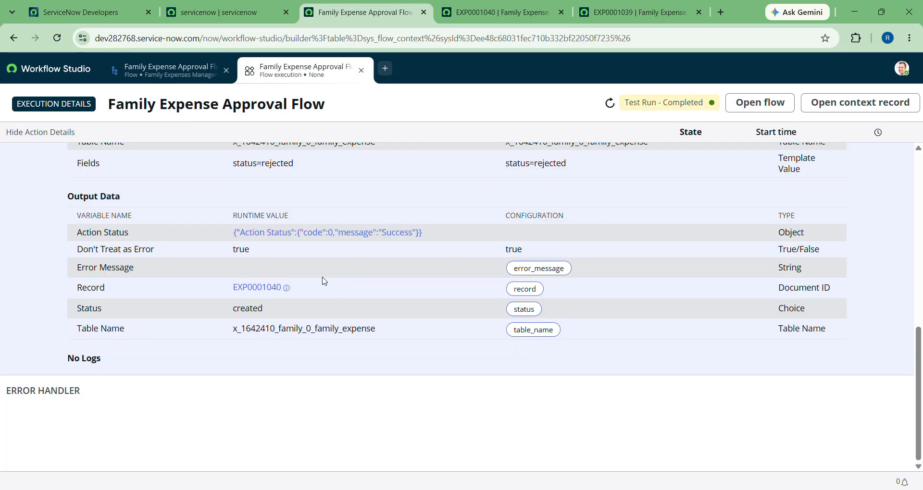
left_click(255, 288)
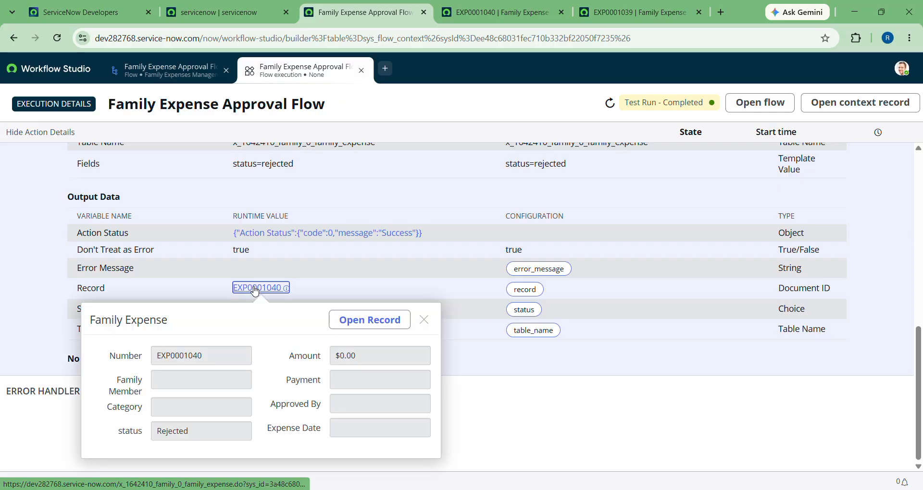
scroll(192, 427, "up", 3)
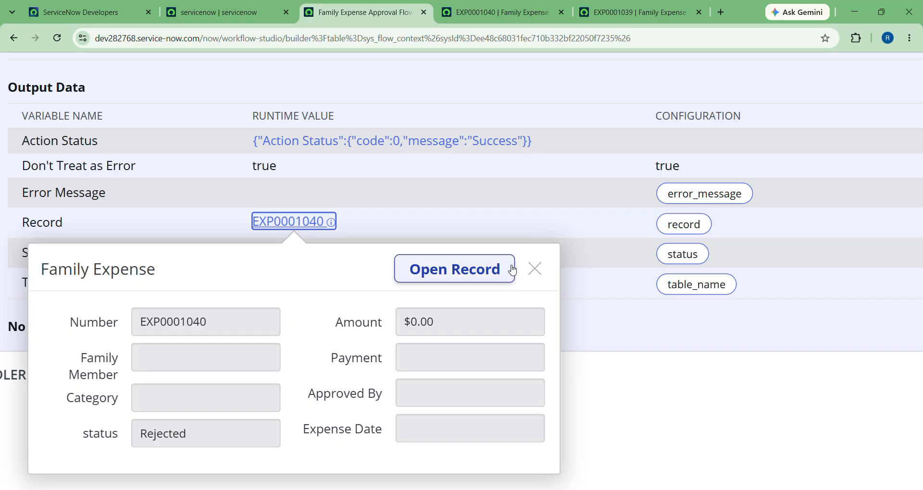
left_click(535, 270)
scroll(428, 260, "down", 4)
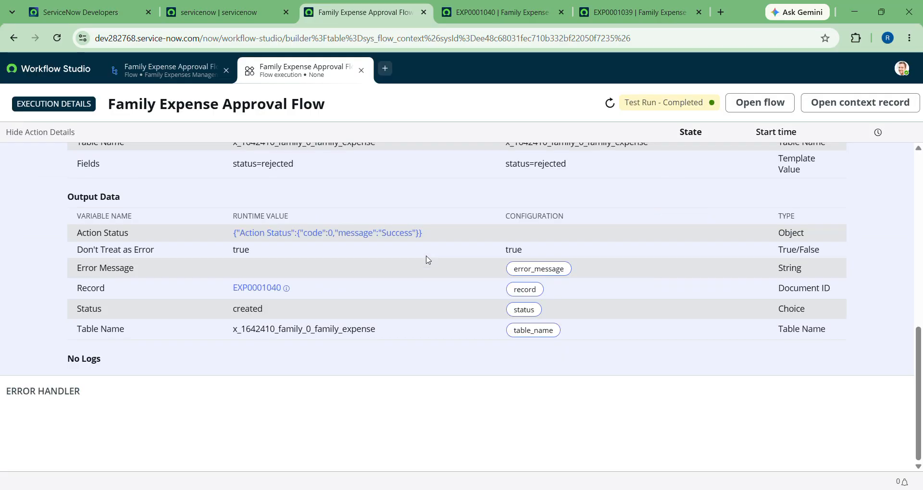
Step: Examine the run state of each flow action and the configuration and output data of action 8 in the execution details
scroll(429, 260, "up", 9)
scroll(428, 260, "down", 9)
scroll(428, 260, "up", 9)
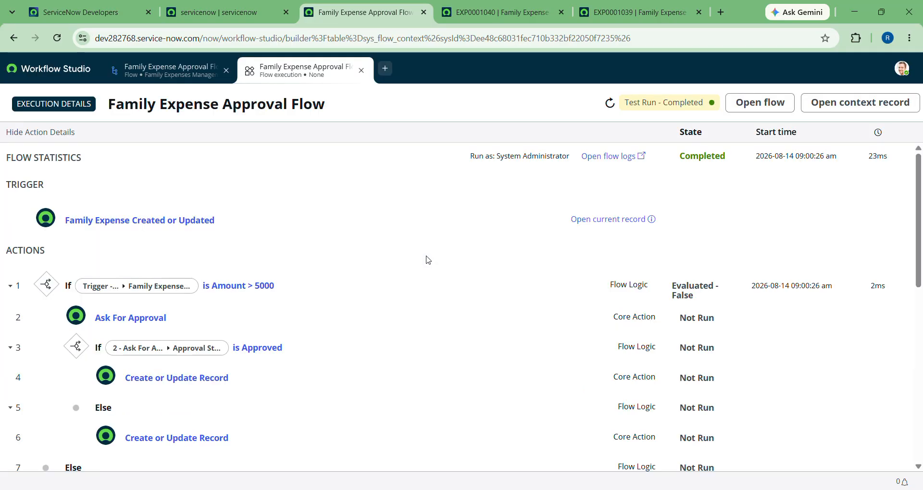
scroll(429, 260, "down", 9)
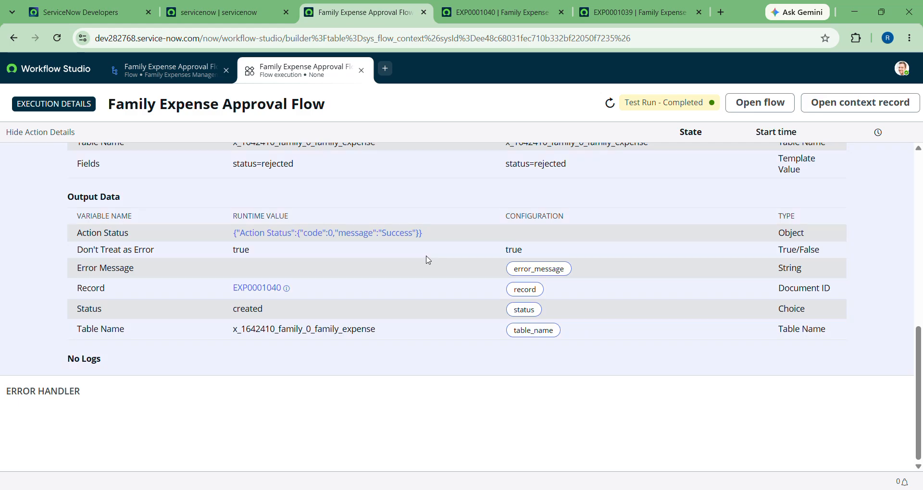
scroll(429, 260, "up", 1)
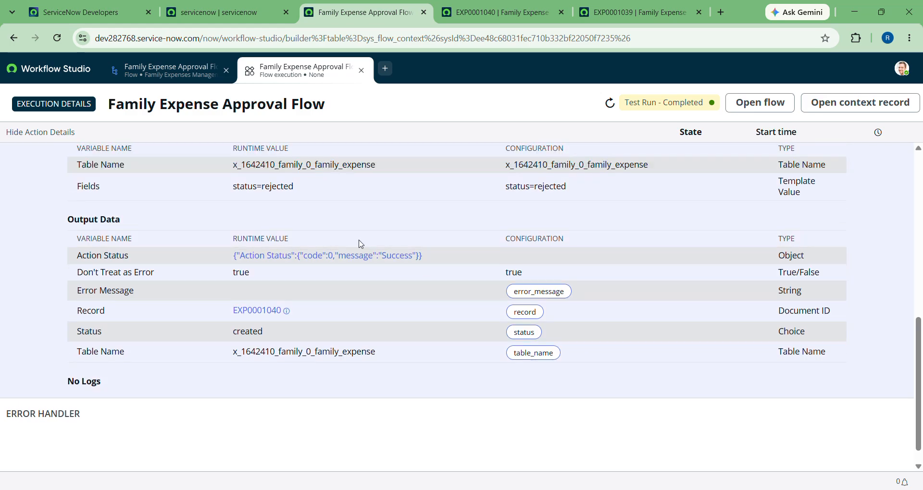
scroll(295, 293, "up", 10)
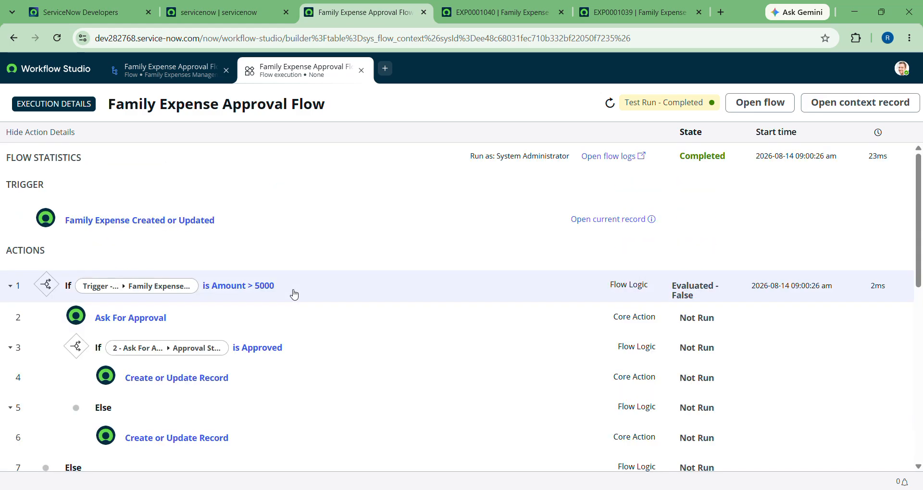
scroll(668, 308, "down", 2)
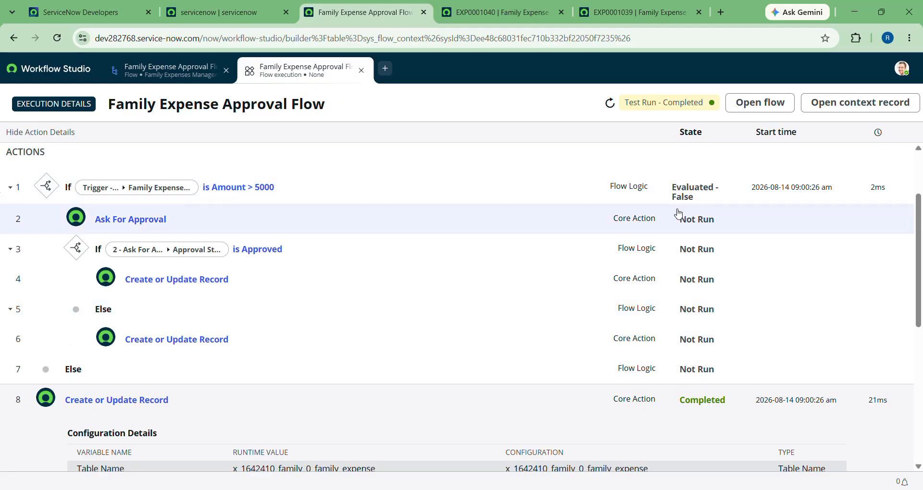
scroll(679, 211, "up", 1)
scroll(679, 213, "up", 2)
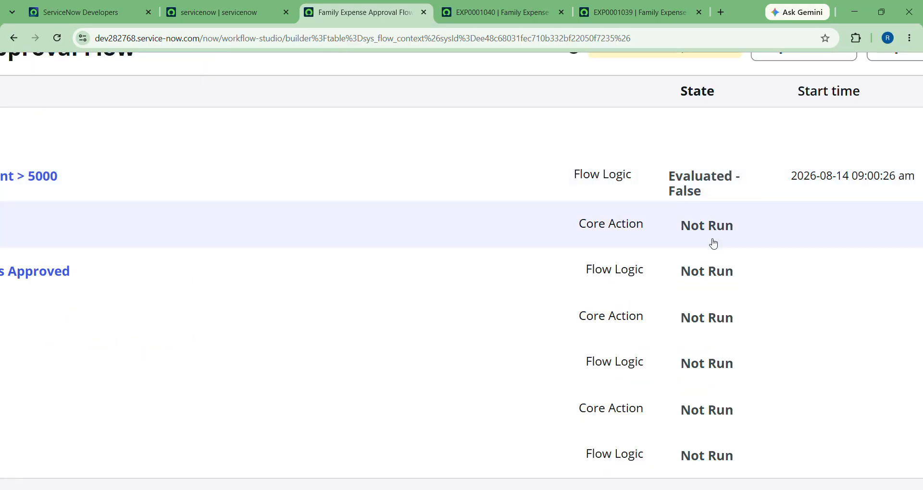
scroll(597, 323, "down", 3)
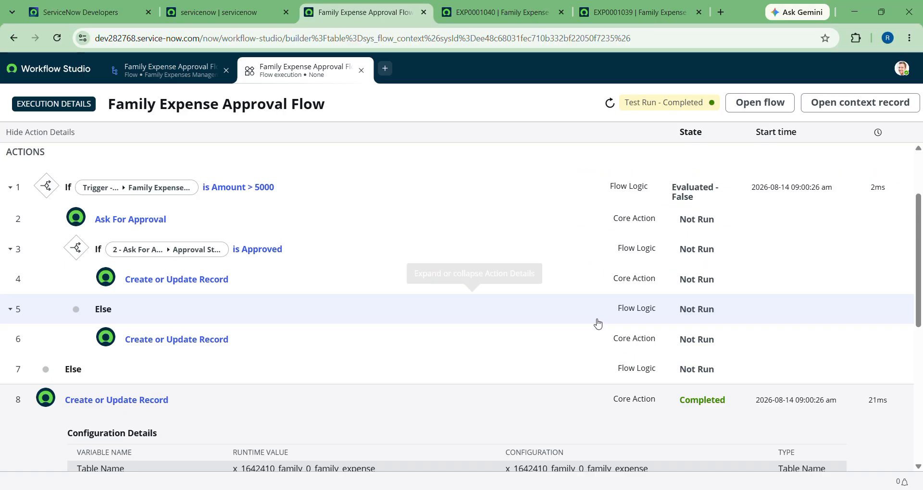
scroll(598, 322, "down", 3)
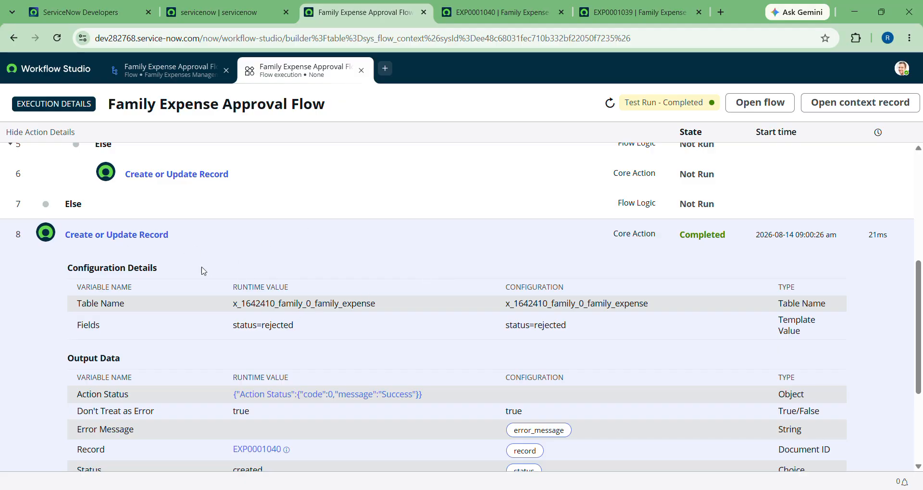
scroll(239, 326, "up", 1)
scroll(239, 325, "up", 1)
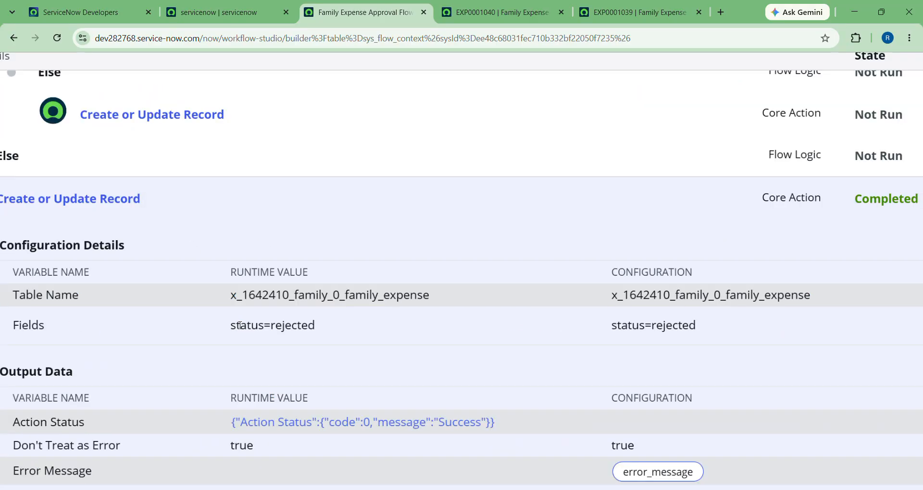
scroll(239, 325, "down", 2)
Step: Check the status and amount of expense records EXP0001039 and EXP0001040
left_click(234, 6)
left_click(646, 6)
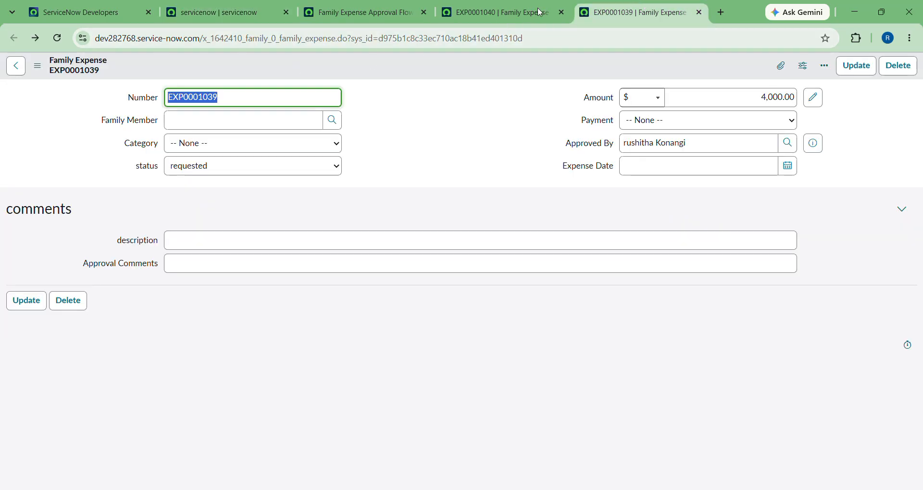
left_click(543, 12)
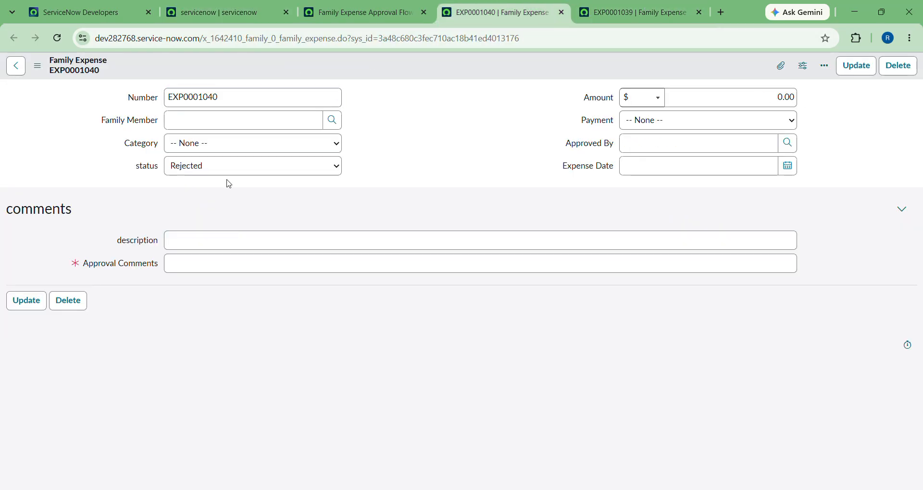
scroll(120, 112, "up", 3)
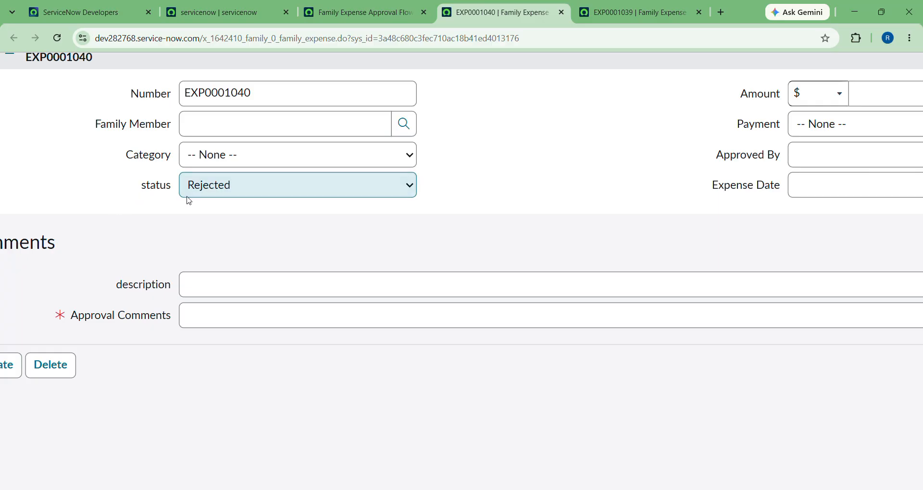
scroll(432, 249, "down", 3)
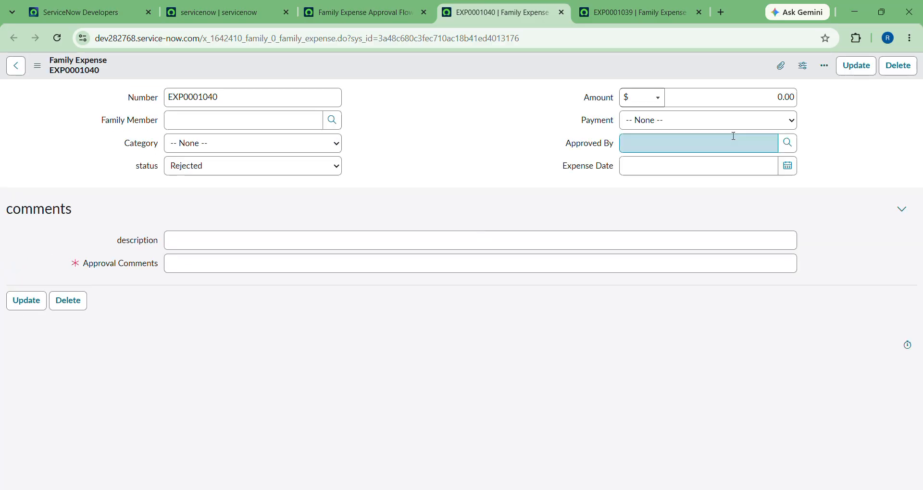
Step: Set the amount of expense record EXP0001040 to 60,000.00
left_click(782, 102)
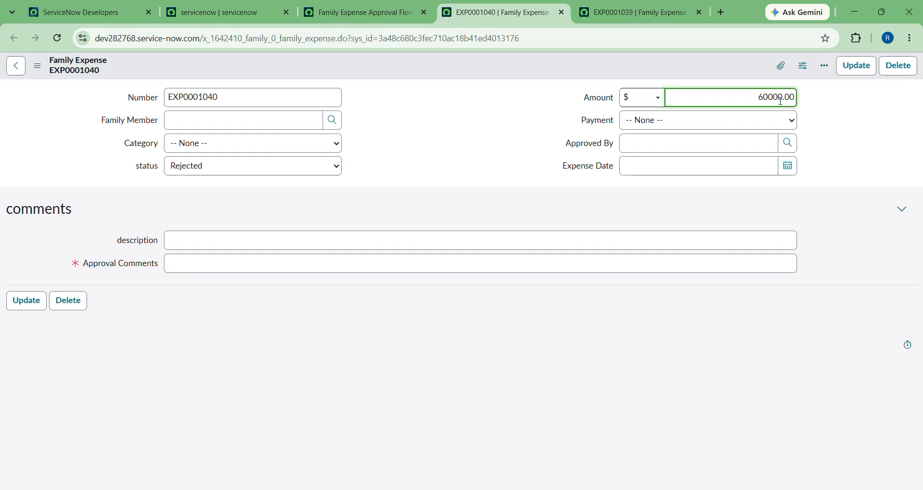
left_click(254, 172)
left_click(447, 189)
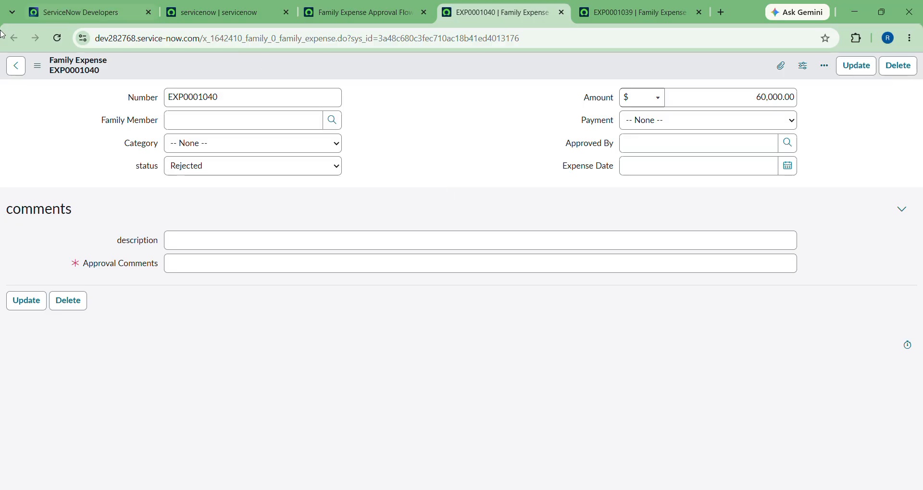
Step: Try to save the changes to the expense record, filling in "test" as the mandatory approval comment
left_click(14, 67)
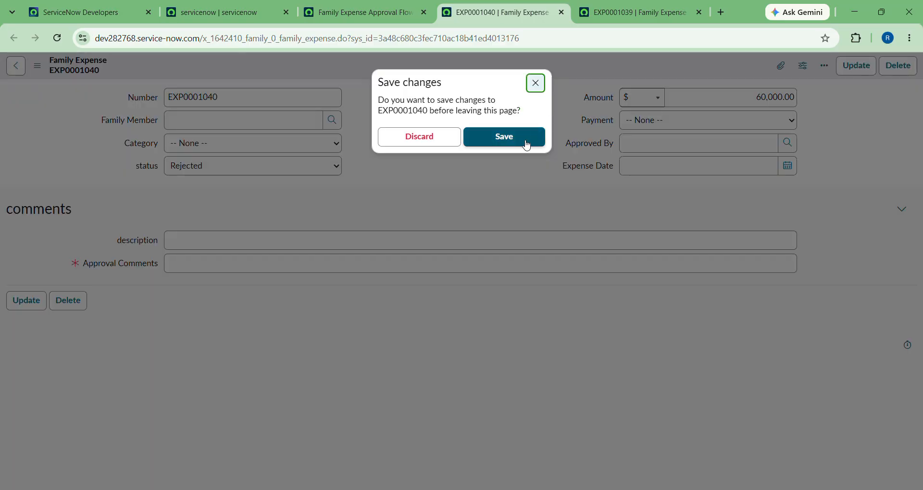
left_click(504, 137)
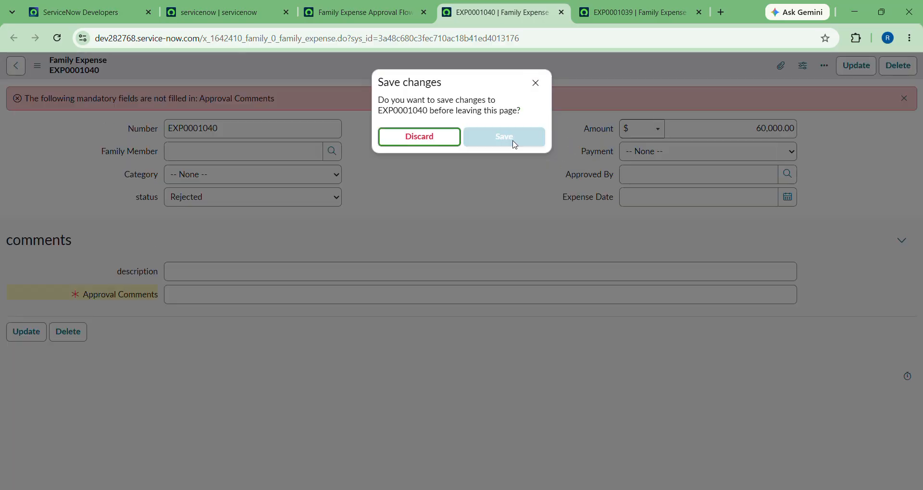
key("Escape")
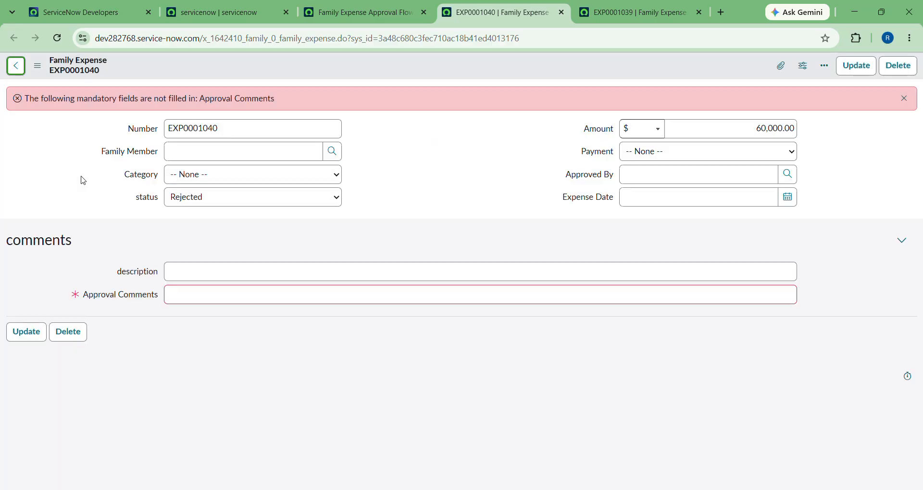
left_click(212, 295)
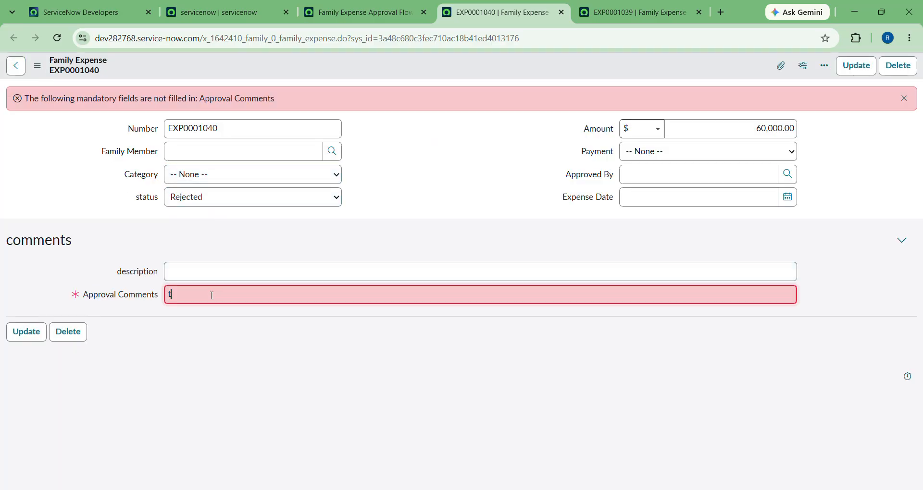
left_click(864, 68)
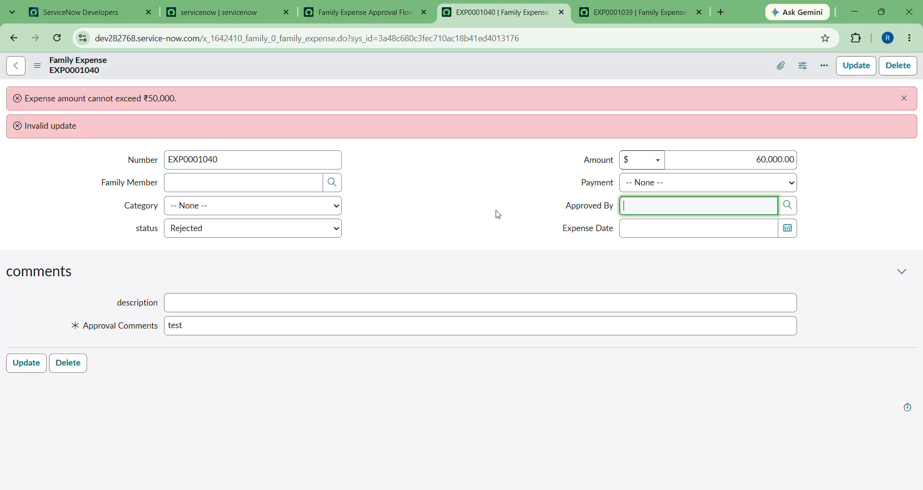
Step: Return to expense record EXP0001039 and set its amount to 46,000.00
left_click(17, 66)
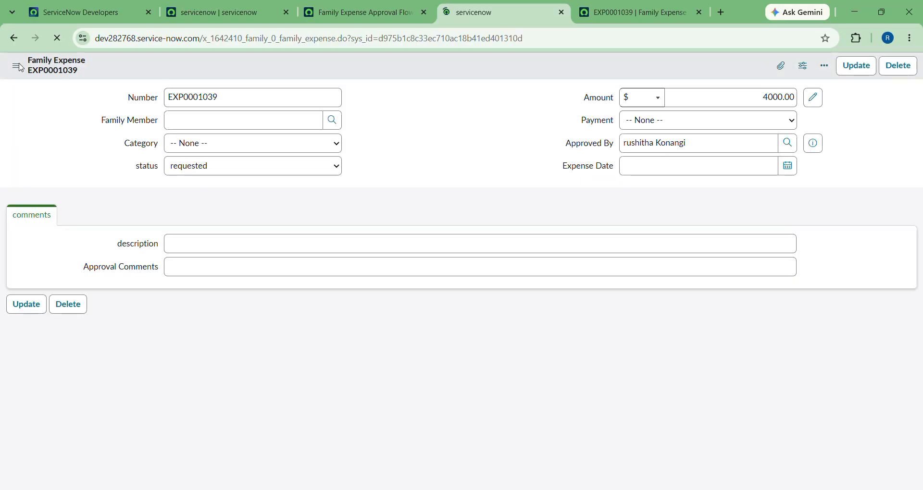
left_click(17, 65)
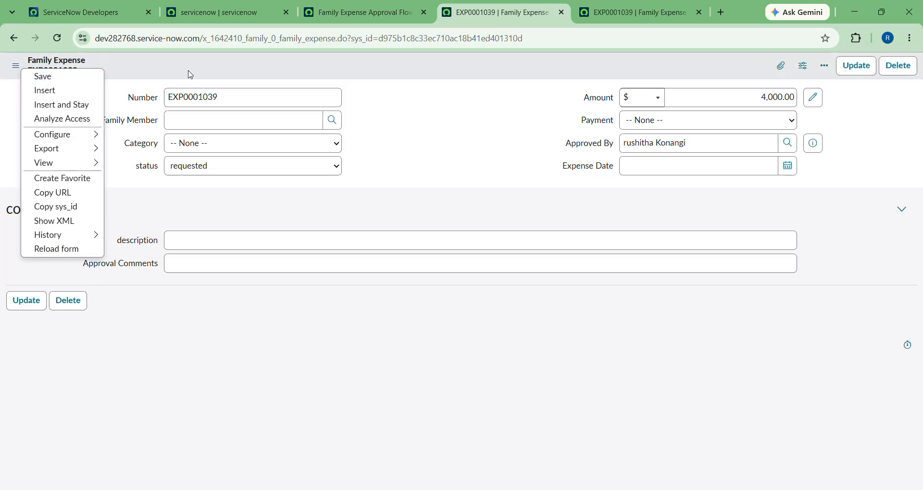
left_click(770, 98)
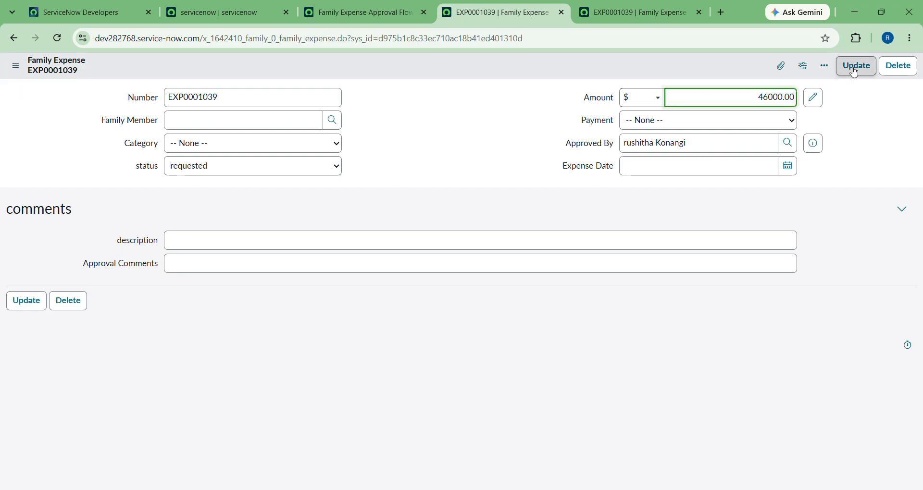
Step: Set the status of expense record EXP0001039 to Submitted and save the record
left_click(250, 166)
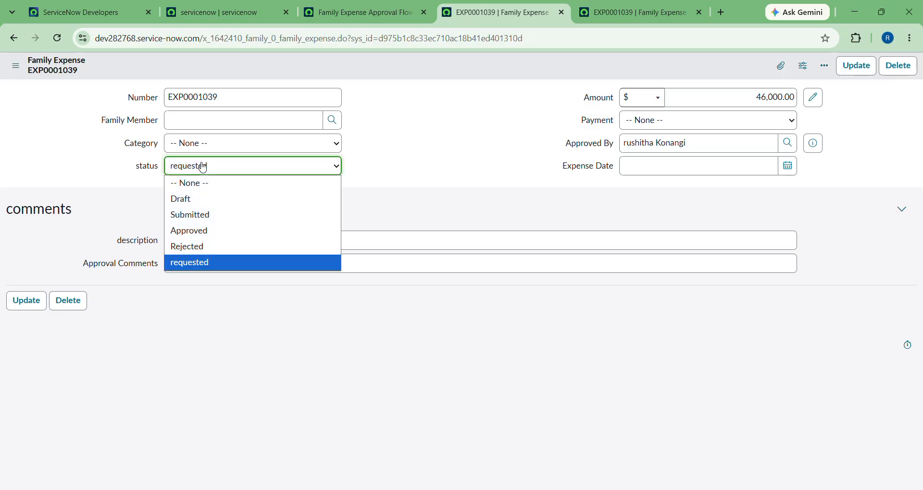
left_click(185, 229)
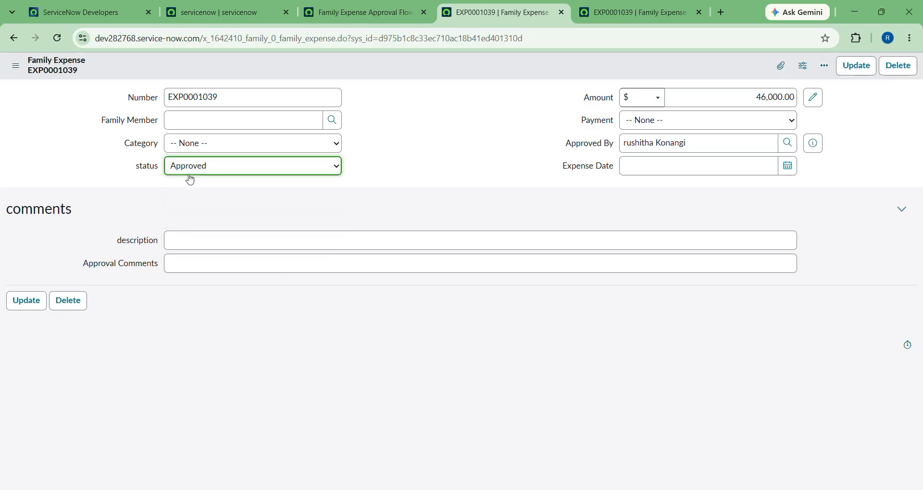
left_click(188, 172)
left_click(191, 220)
left_click(856, 67)
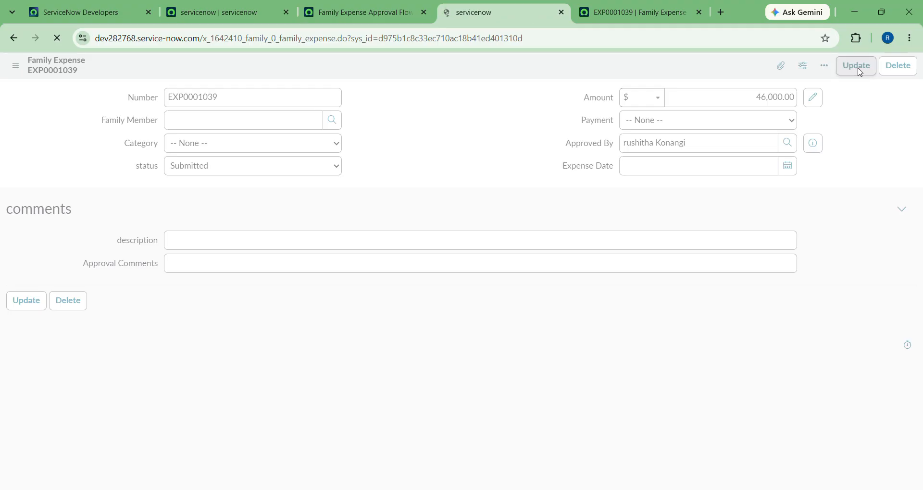
Step: Run a test of the Family Expense Approval Flow using expense record EXP0001039
left_click(337, 17)
scroll(377, 204, "up", 4)
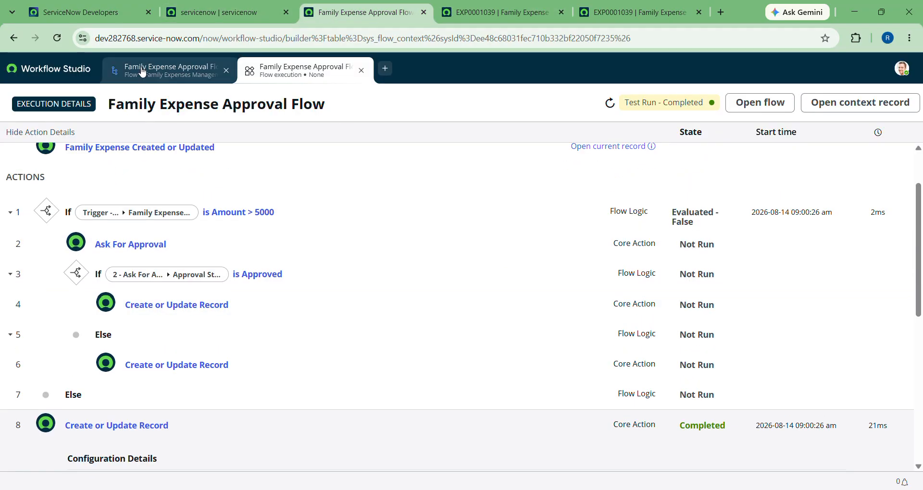
left_click(151, 74)
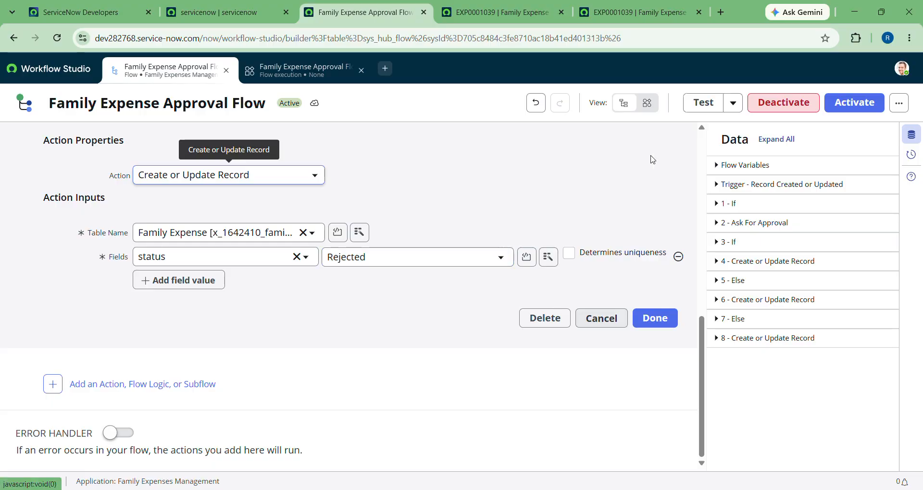
left_click(707, 102)
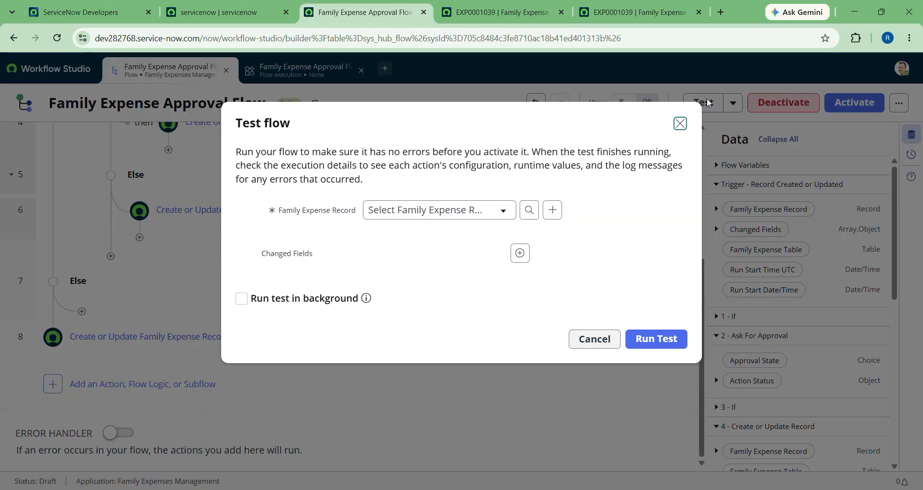
left_click(416, 211)
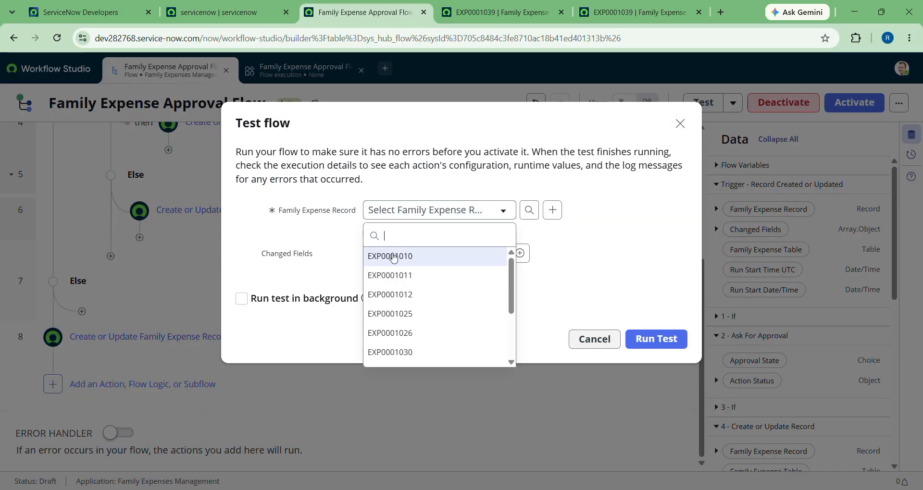
scroll(390, 333, "down", 2)
left_click(391, 335)
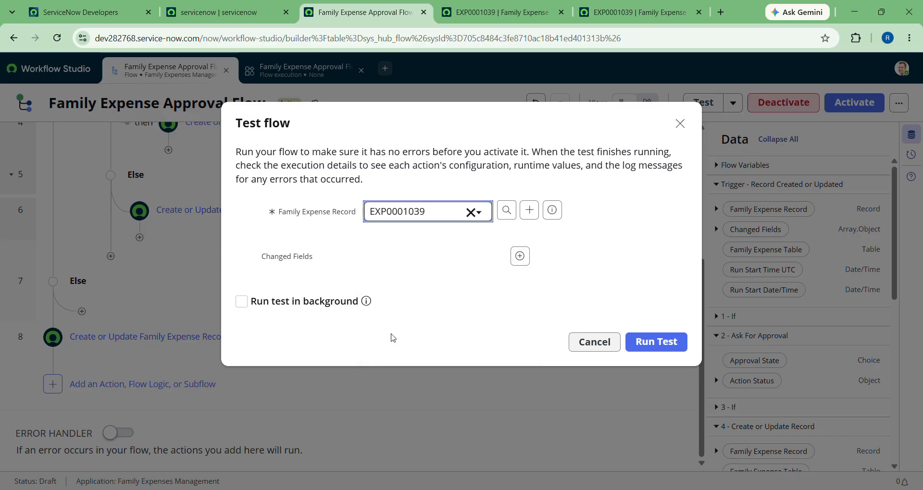
left_click(651, 341)
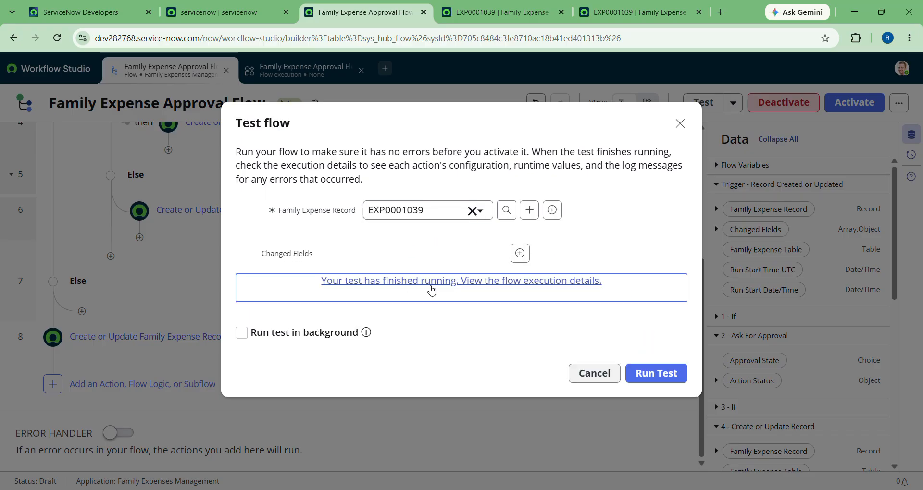
Step: Open the execution details of the new test run, examine the state of each flow action, and reload the page
left_click(432, 287)
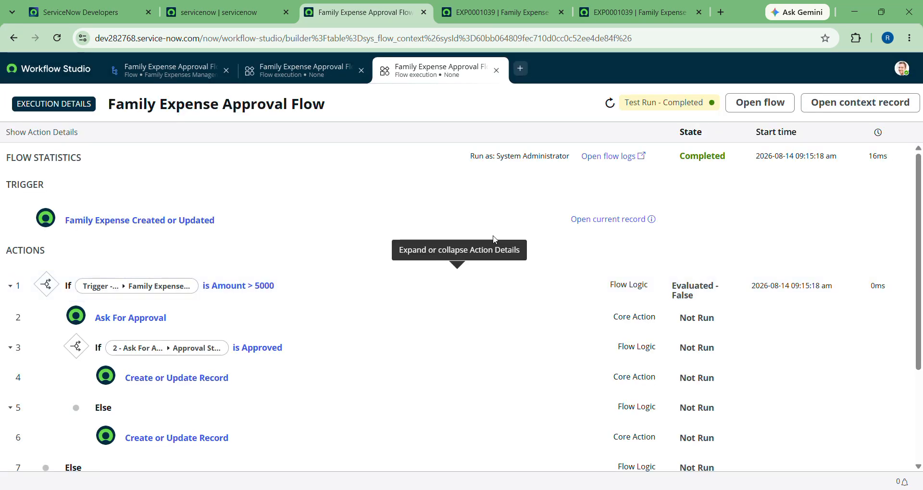
scroll(663, 233, "down", 3)
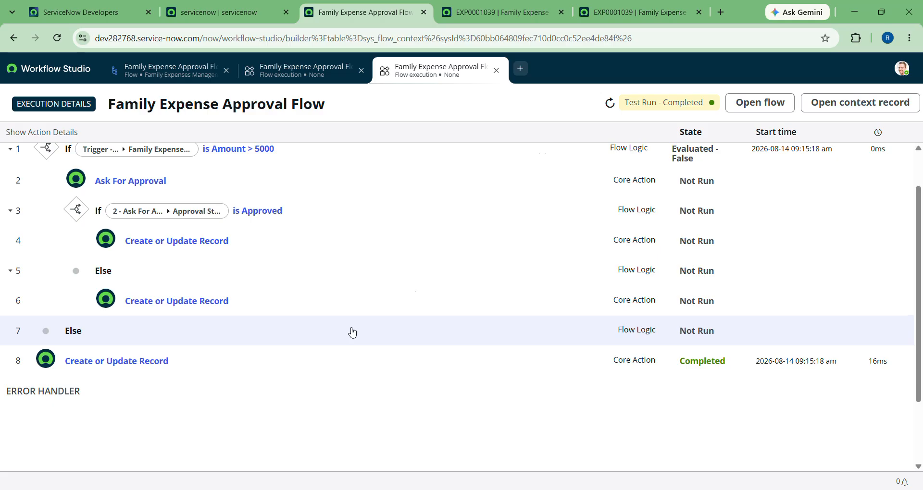
scroll(411, 294, "up", 3)
scroll(664, 127, "up", 2)
scroll(665, 126, "down", 2)
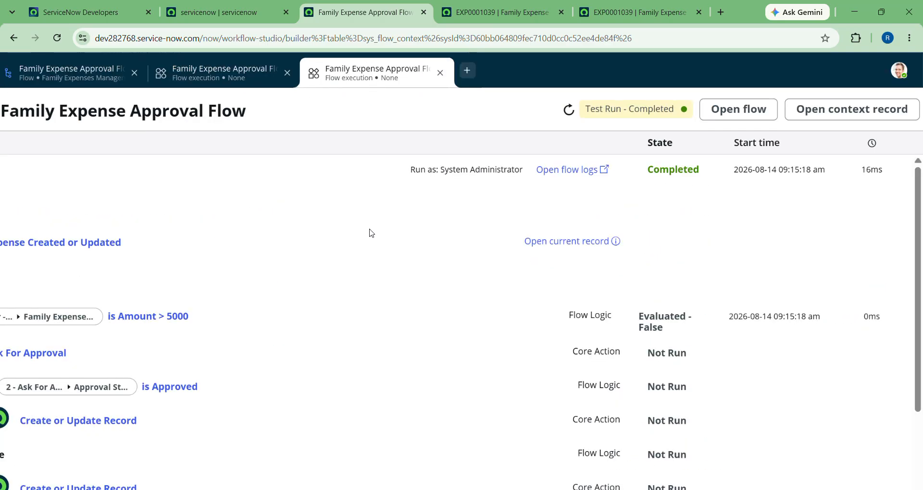
scroll(324, 261, "down", 1)
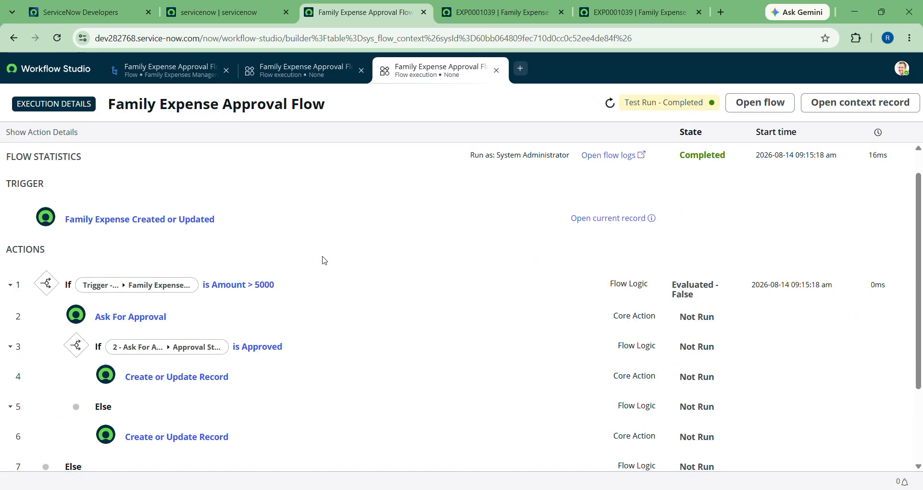
scroll(324, 261, "down", 1)
scroll(324, 261, "down", 2)
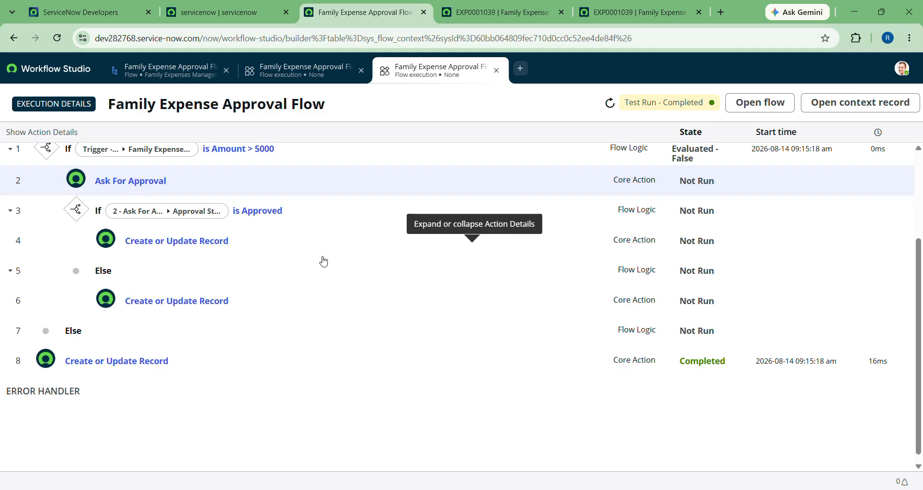
scroll(323, 261, "up", 3)
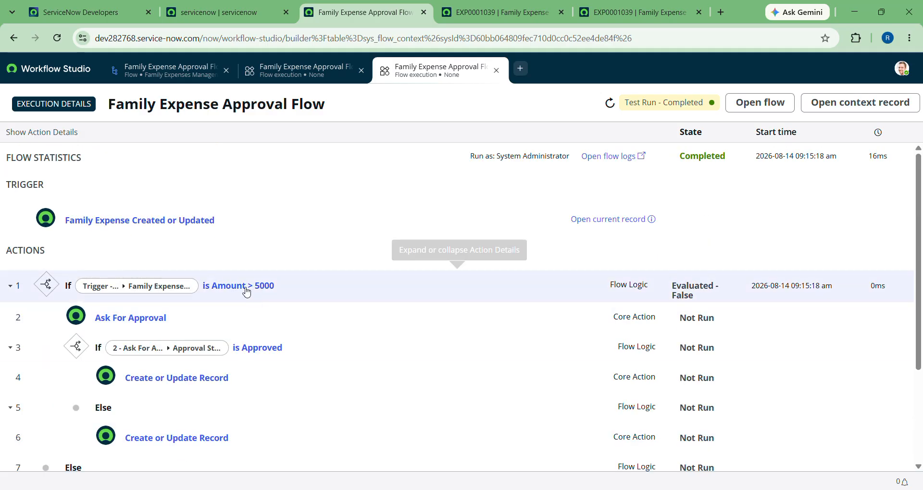
left_click(59, 42)
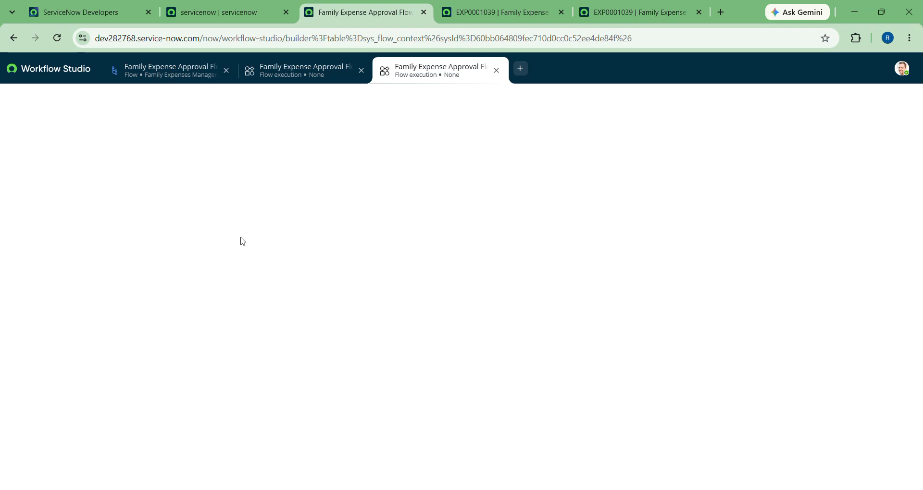
Step: Review the inputs of the Ask For Approval action and the remaining actions in the flow definition
left_click(149, 73)
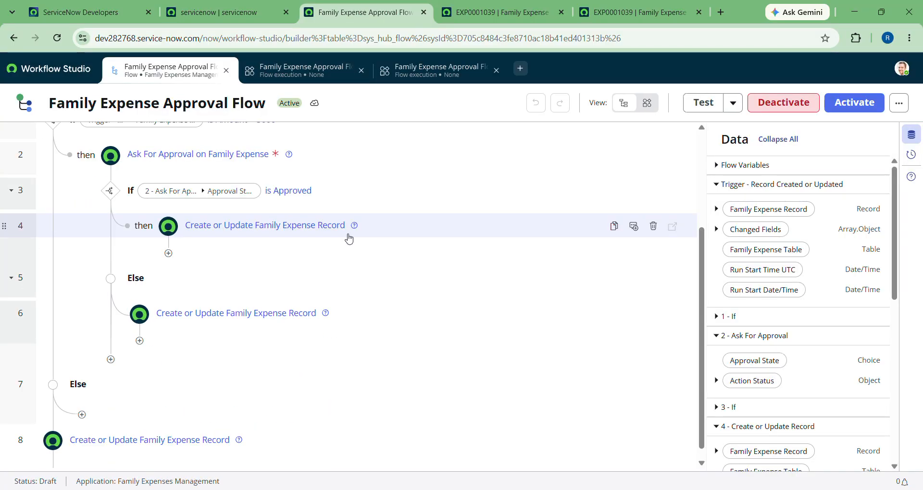
left_click(181, 268)
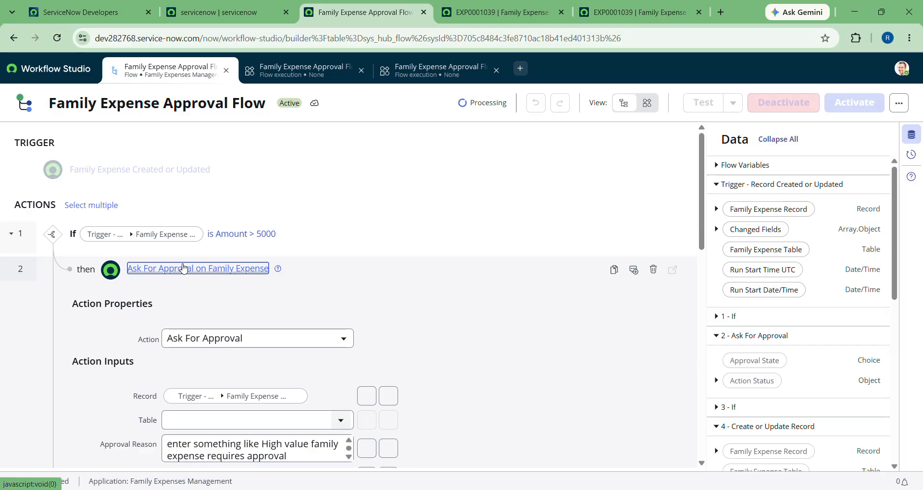
scroll(365, 276, "down", 3)
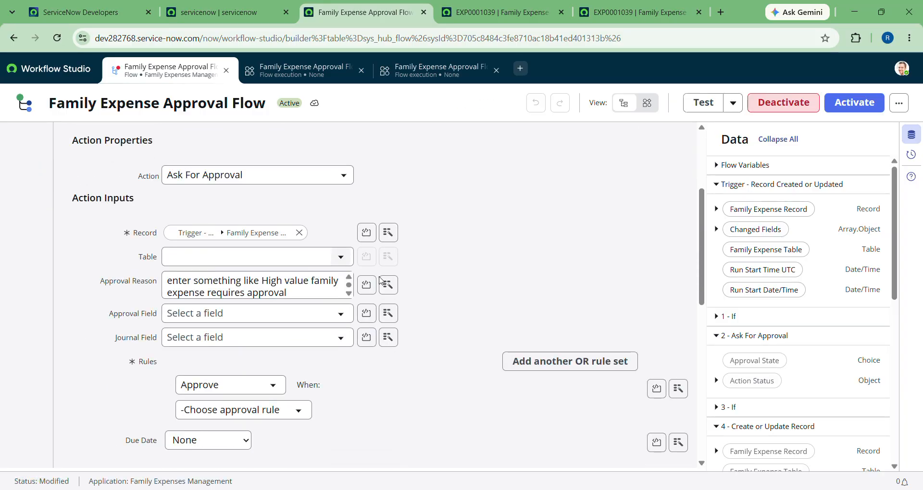
scroll(381, 280, "down", 10)
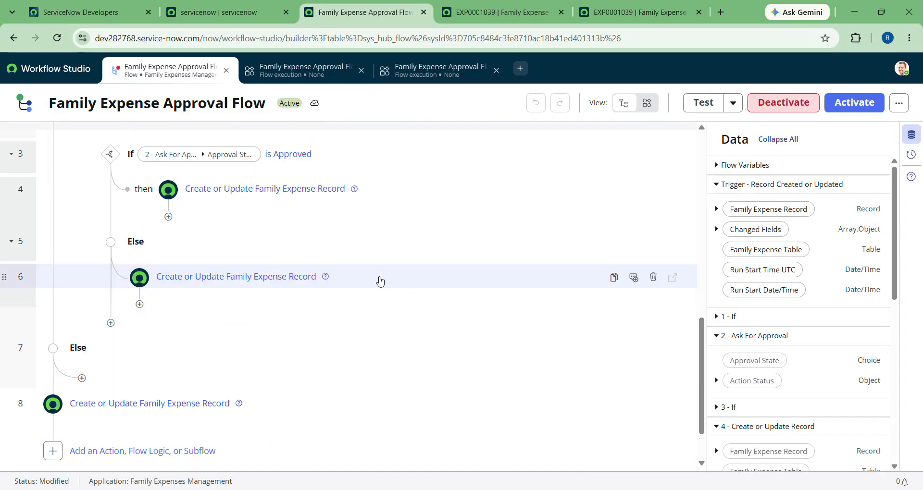
scroll(378, 282, "up", 15)
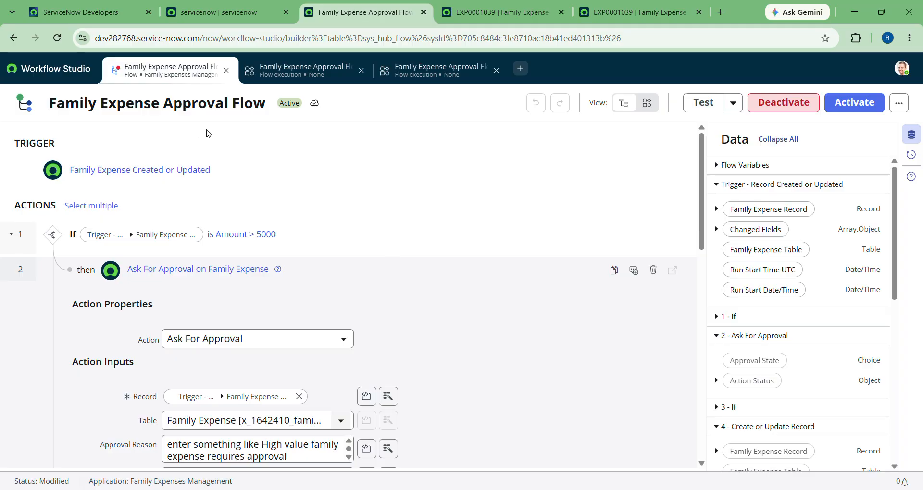
left_click(272, 67)
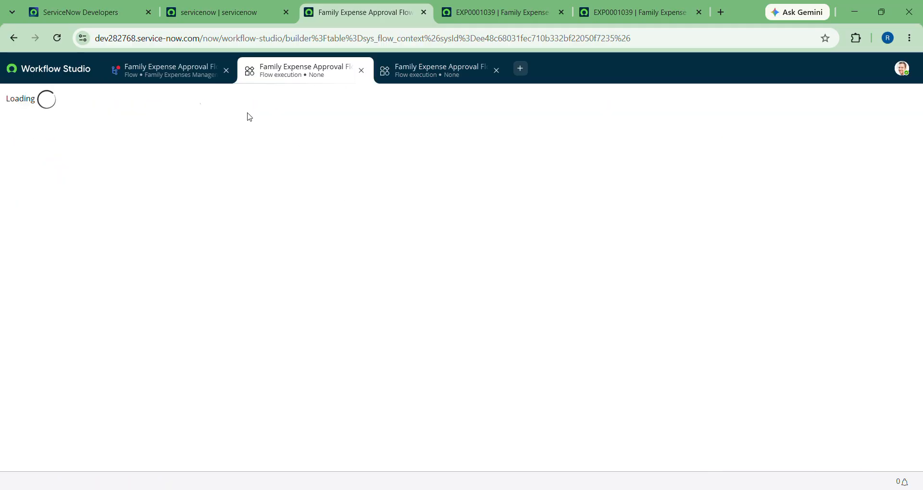
left_click(117, 75)
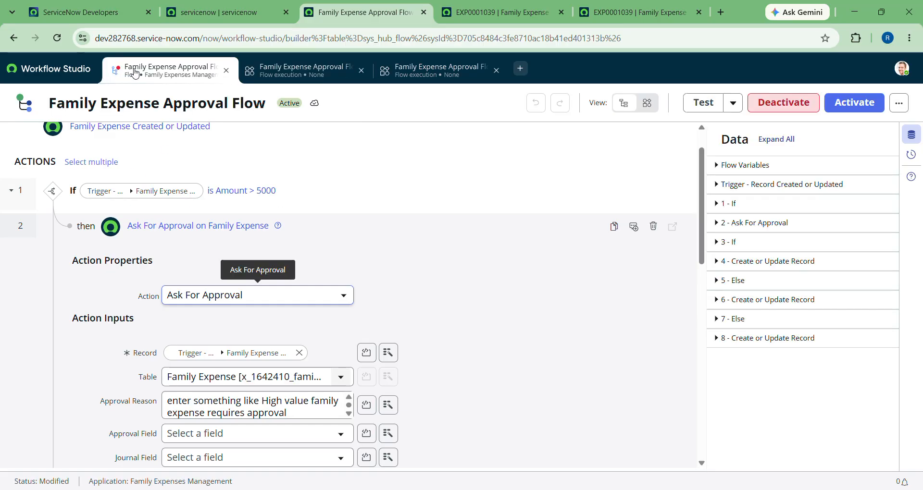
left_click(308, 69)
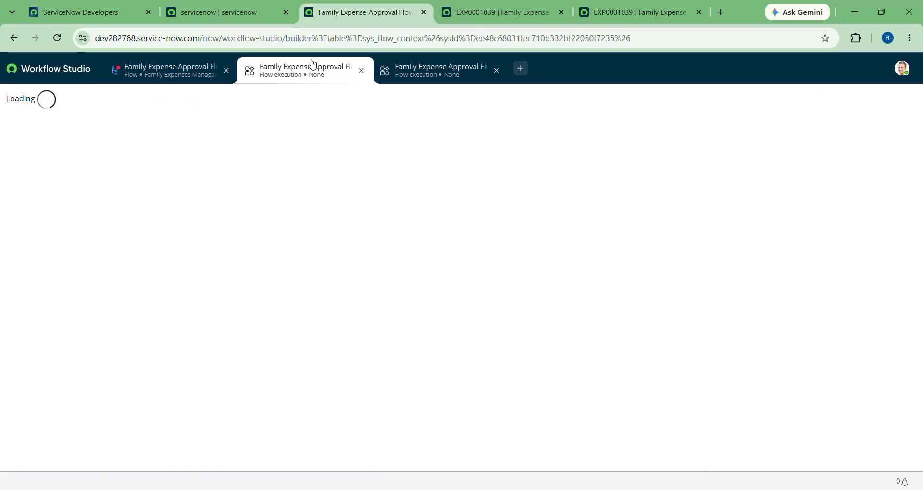
Step: Examine the configuration, output data and output record of action 8 in the latest test run, and return to the flow definition
left_click(435, 72)
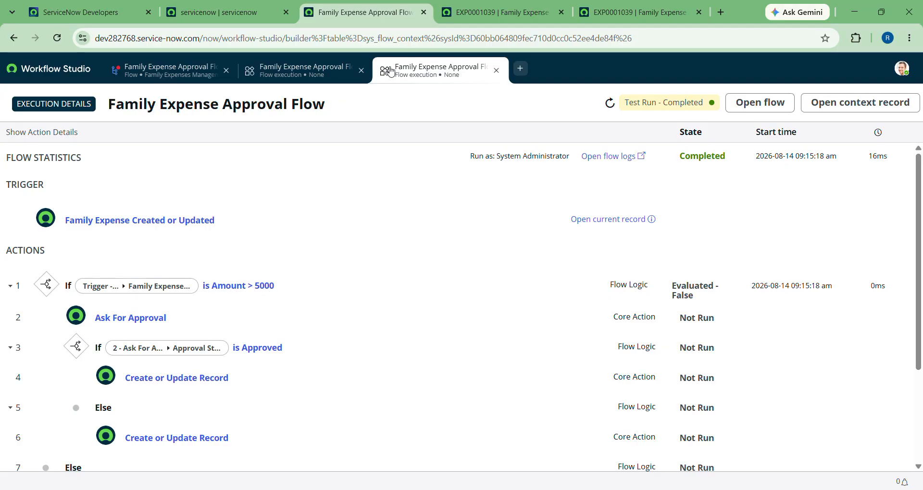
scroll(373, 240, "down", 3)
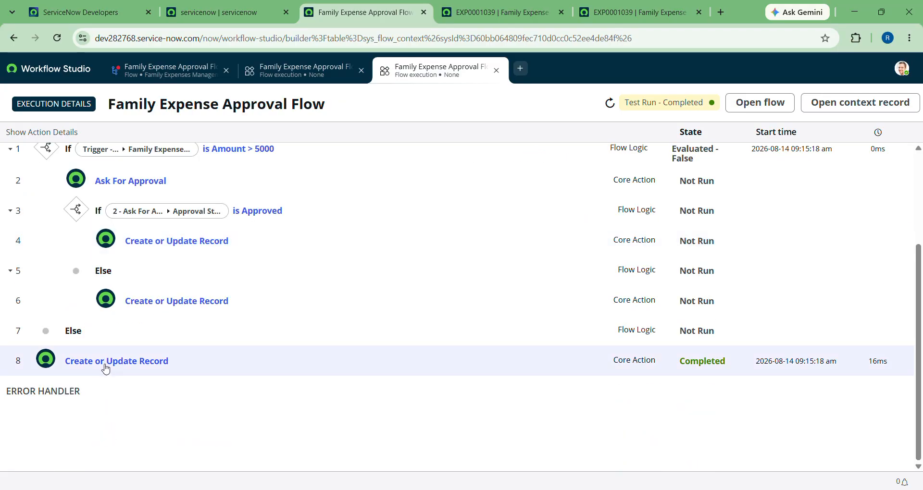
left_click(107, 362)
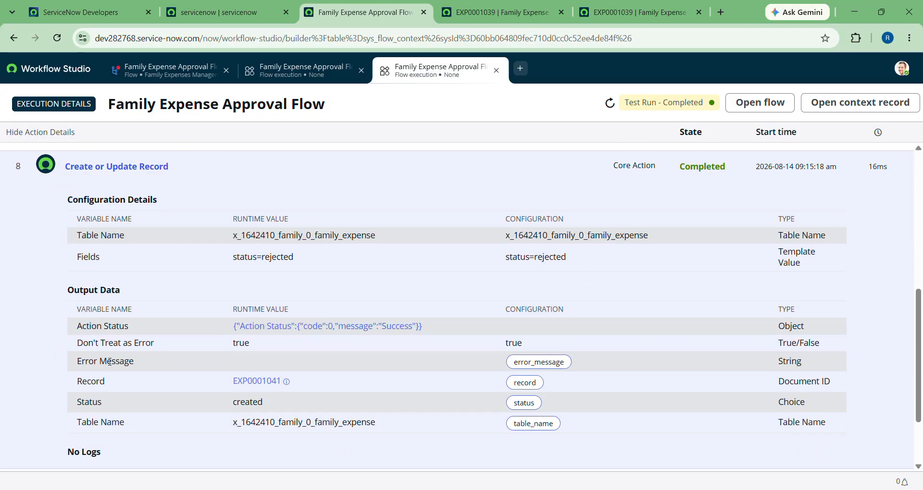
scroll(144, 361, "down", 2)
left_click(254, 321)
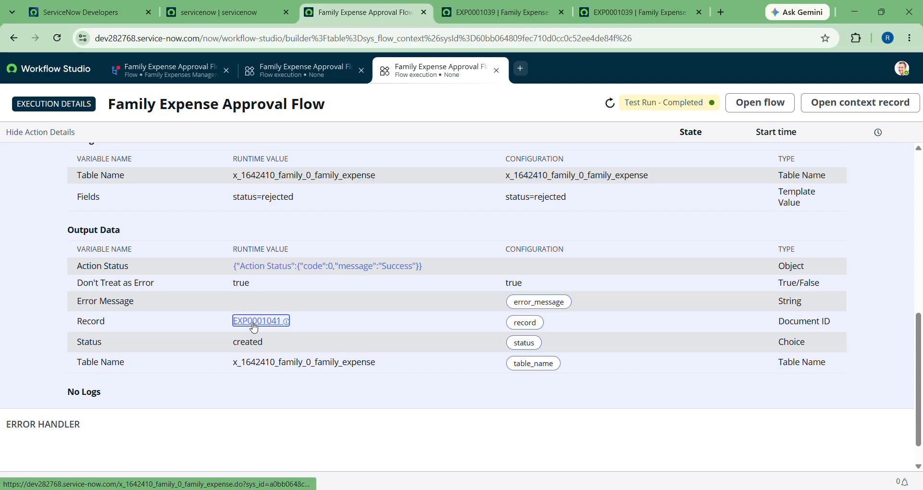
left_click(254, 322)
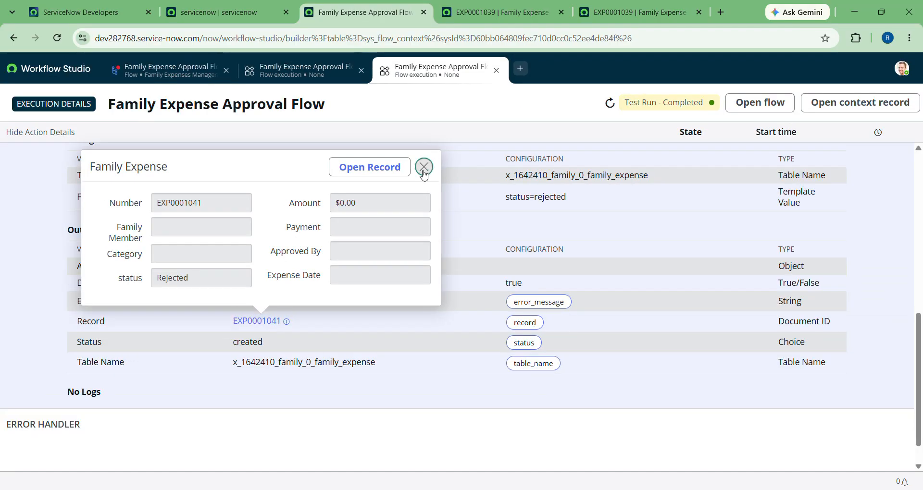
left_click(434, 162)
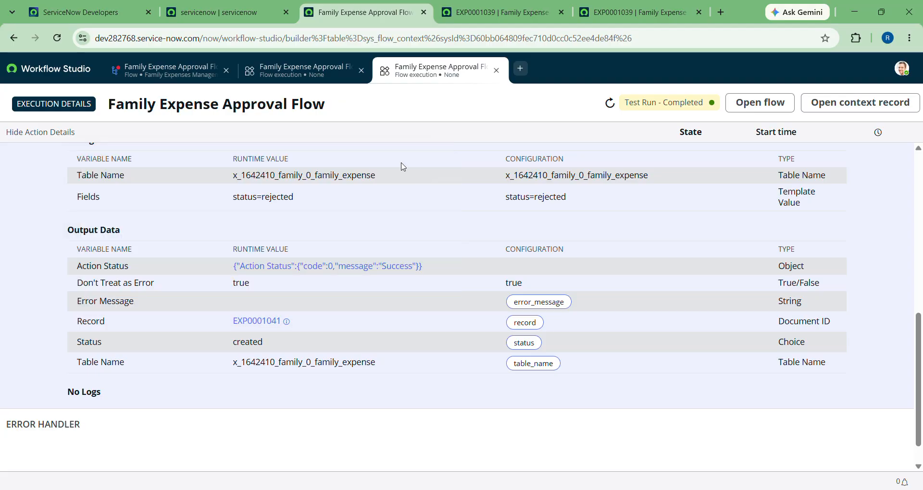
scroll(359, 206, "up", 15)
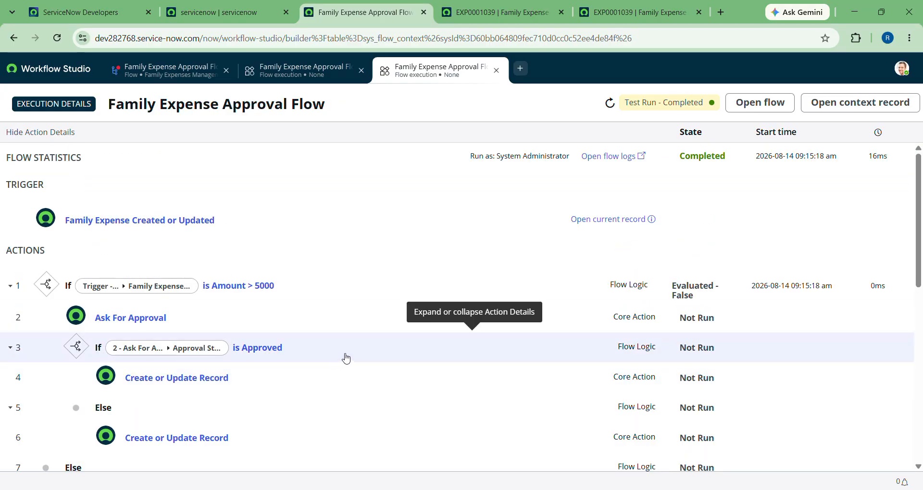
left_click(179, 72)
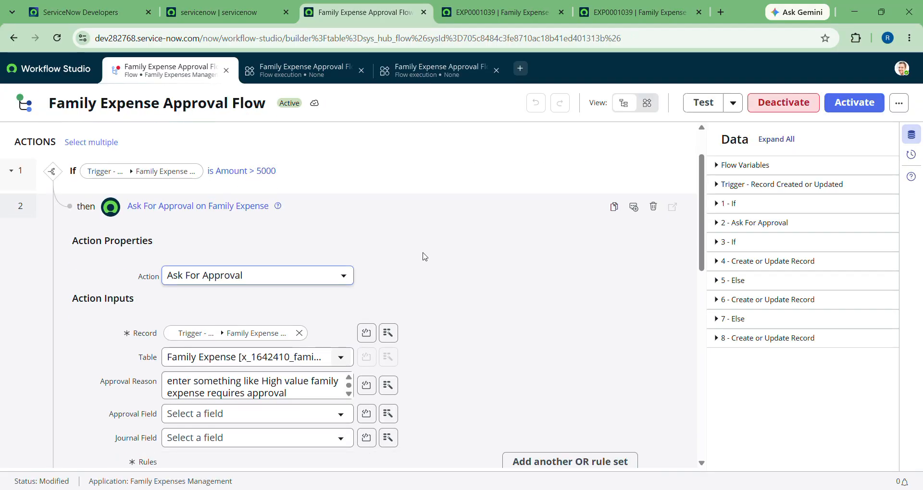
Step: Run another test of the flow with expense record EXP0001039
left_click(698, 108)
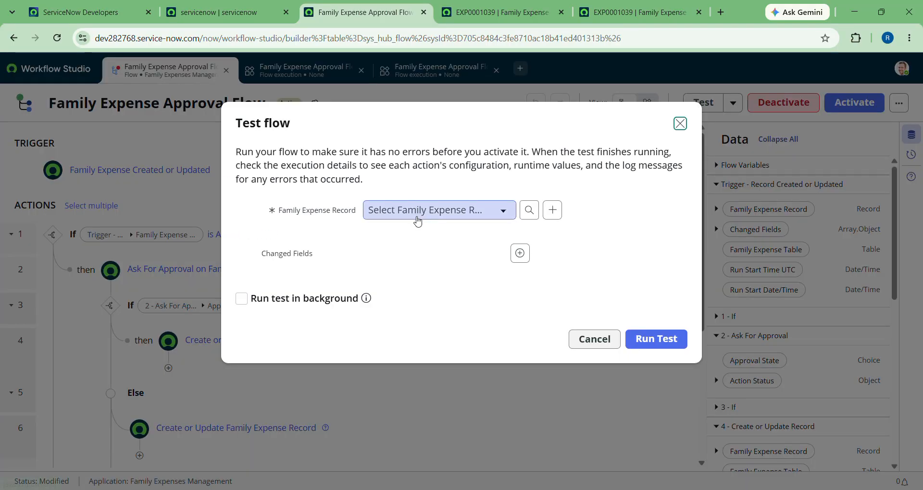
left_click(417, 217)
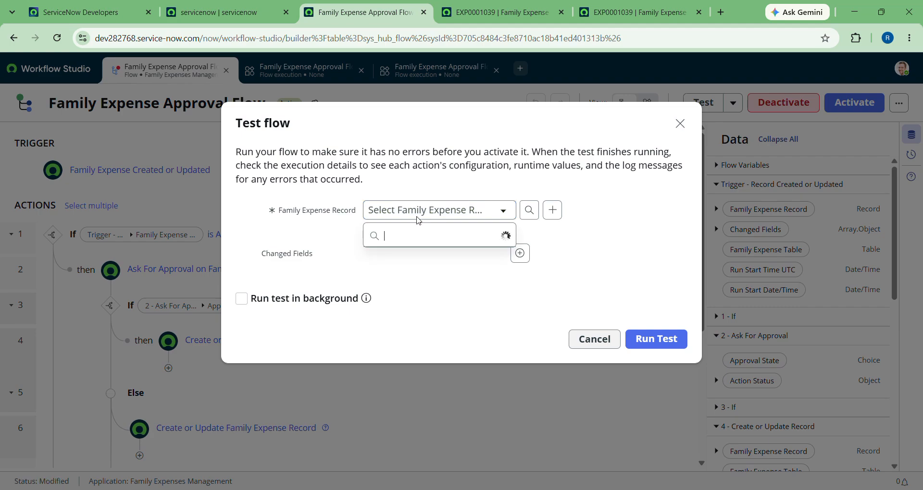
scroll(391, 325, "down", 3)
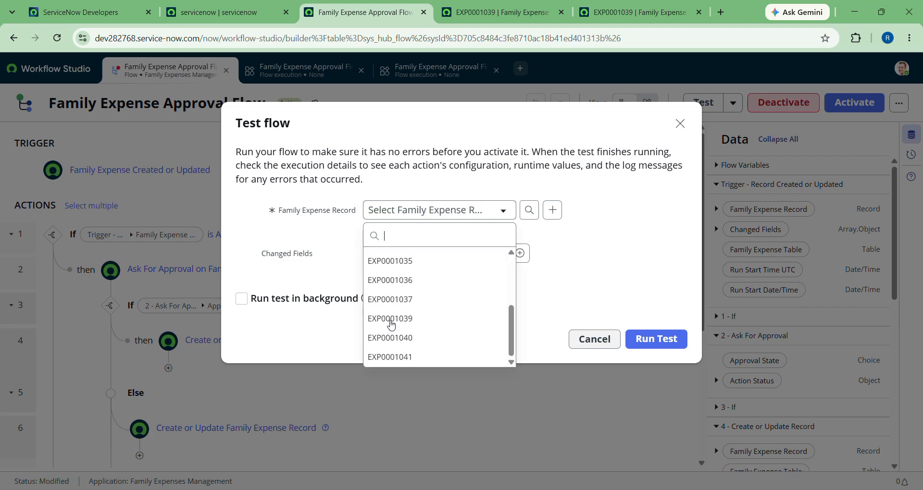
left_click(407, 318)
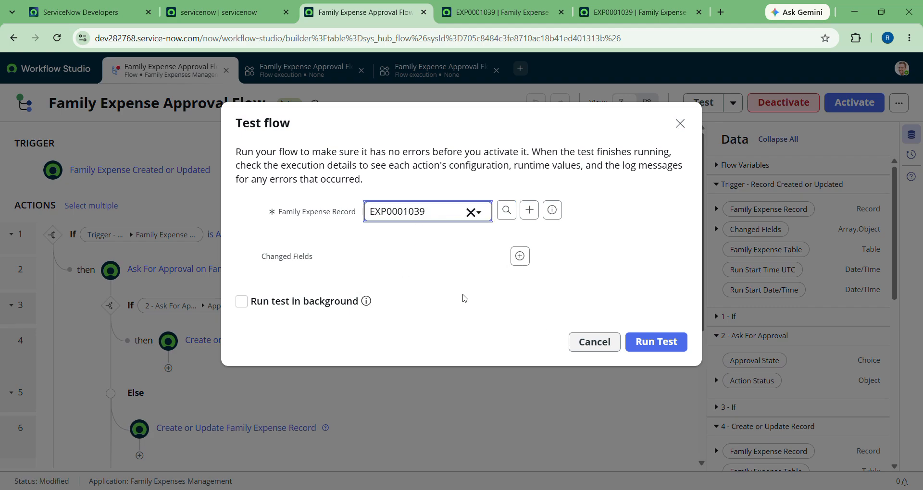
left_click(656, 343)
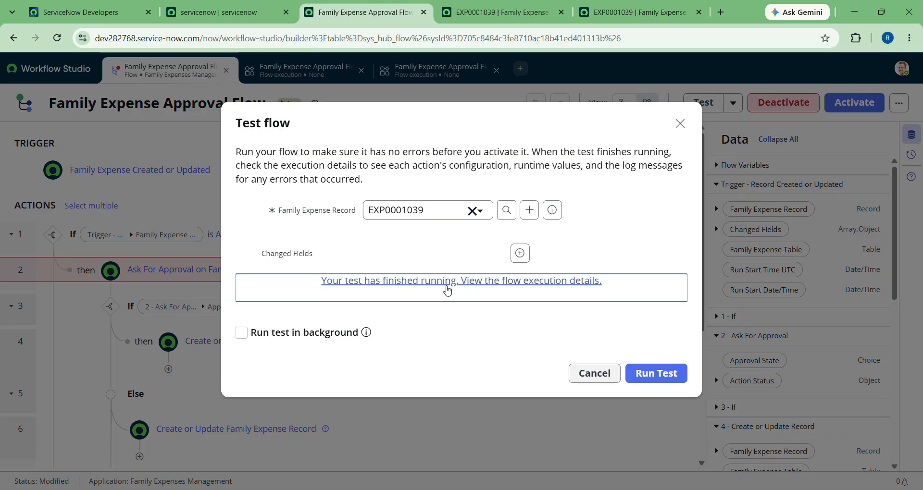
Step: Open the execution details of this test run, check the state of each action, and return to the flow definition with the test dialog closed
left_click(448, 284)
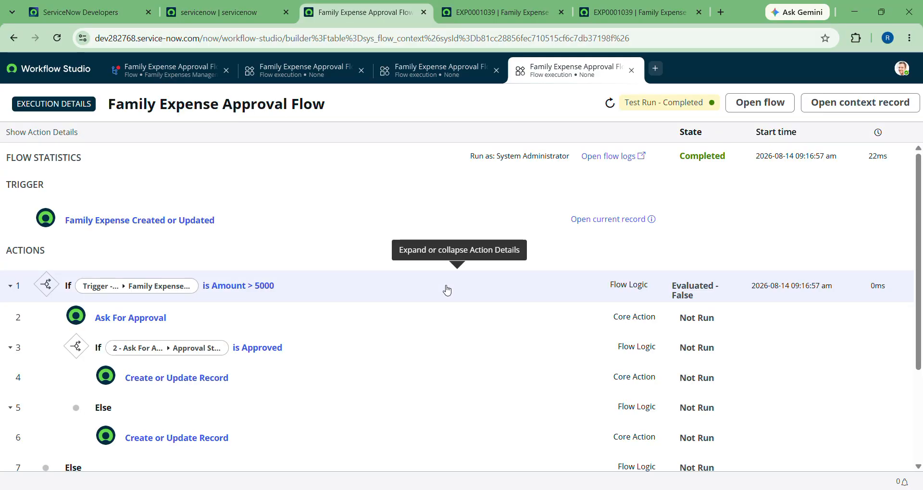
scroll(446, 290, "down", 3)
scroll(446, 290, "up", 3)
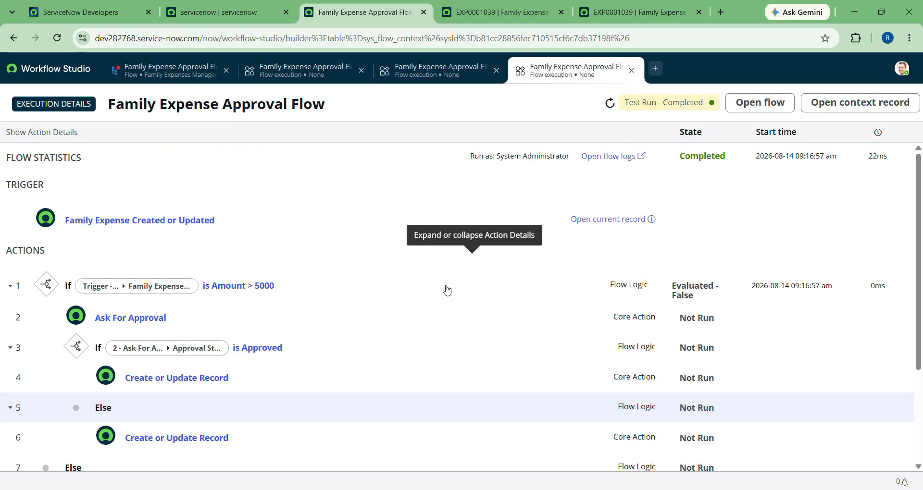
left_click(178, 59)
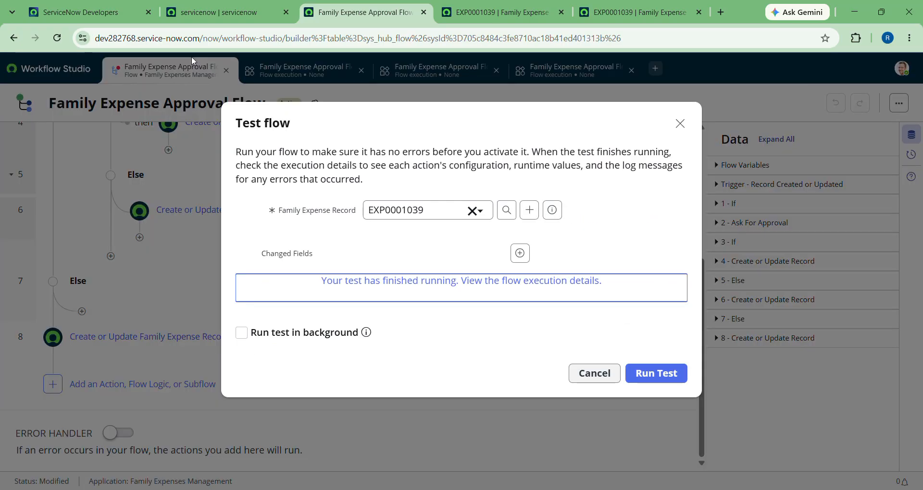
left_click(680, 124)
Step: Check the amount and status of expense record EXP0001039 in both open copies and reload the outdated one
left_click(223, 14)
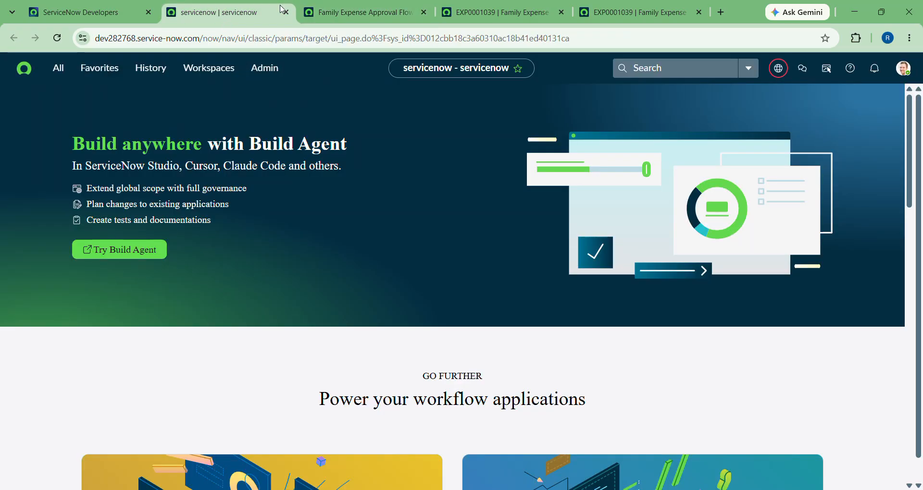
left_click(643, 13)
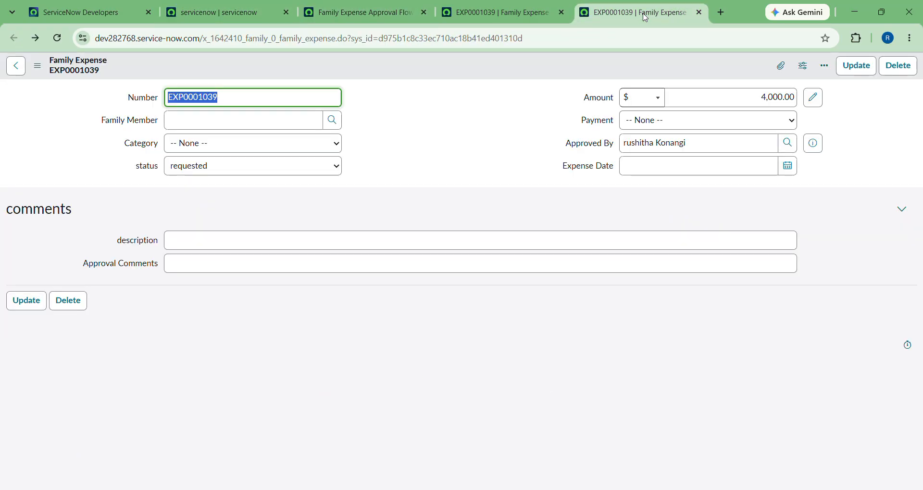
left_click(239, 169)
left_click(474, 169)
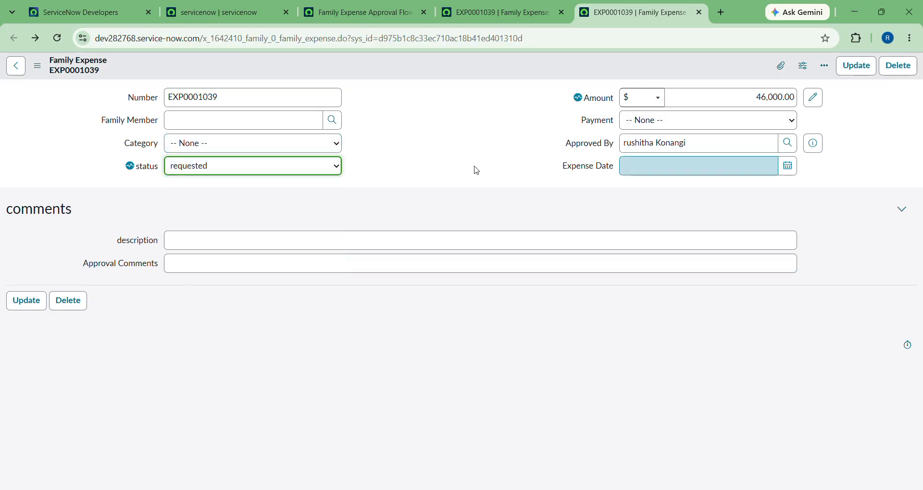
left_click(555, 18)
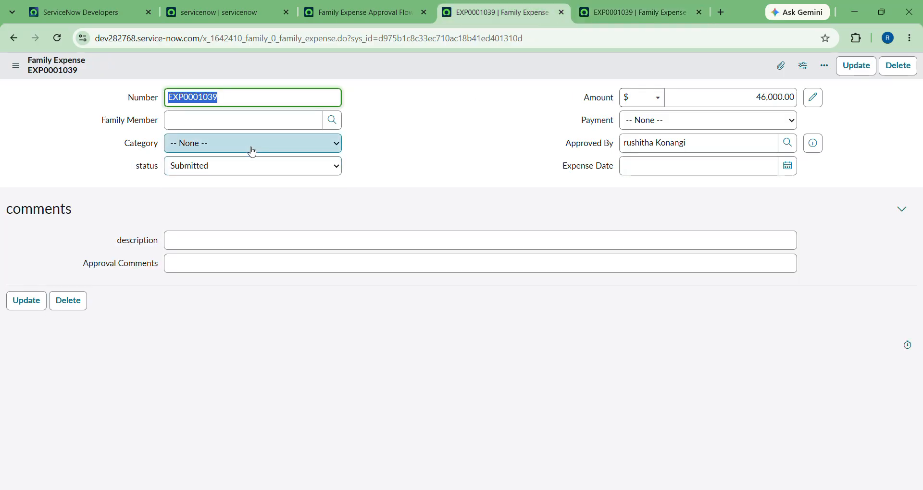
left_click(57, 38)
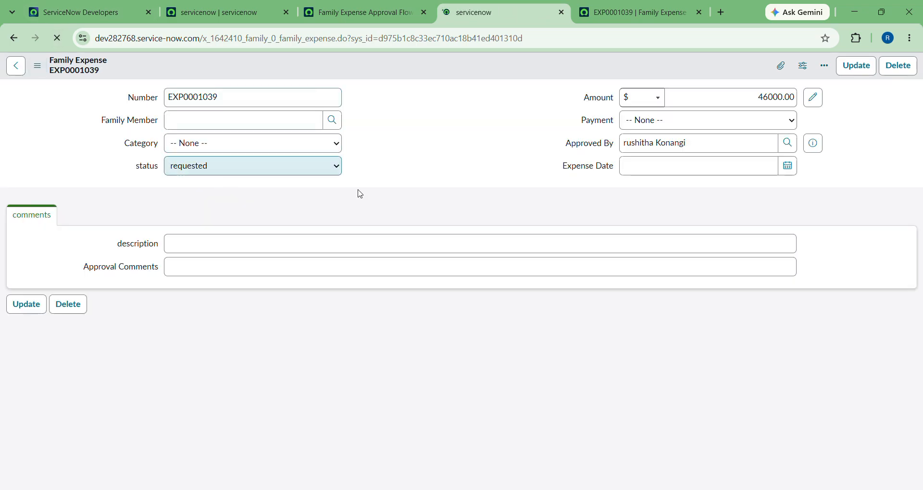
left_click(385, 2)
Step: Open the Ask For Approval action in the flow definition and add two more OR rule sets to its approval rules
left_click(349, 13)
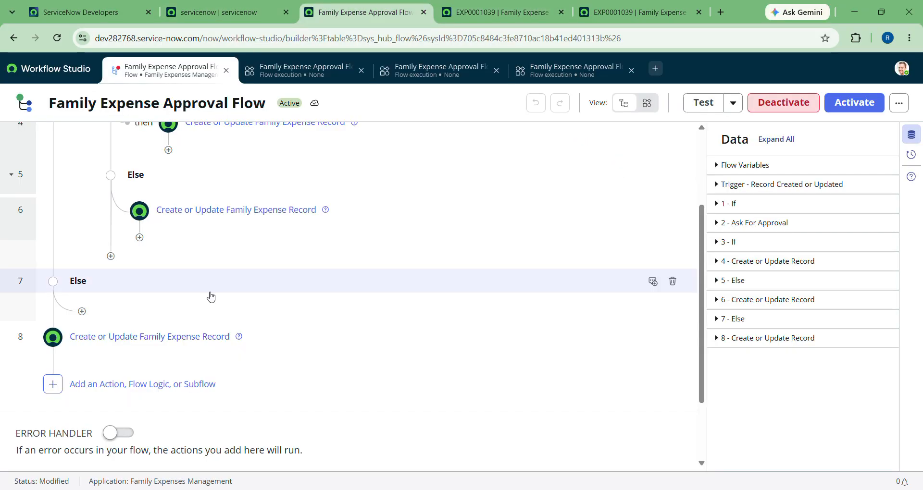
scroll(209, 296, "up", 5)
scroll(211, 297, "down", 1)
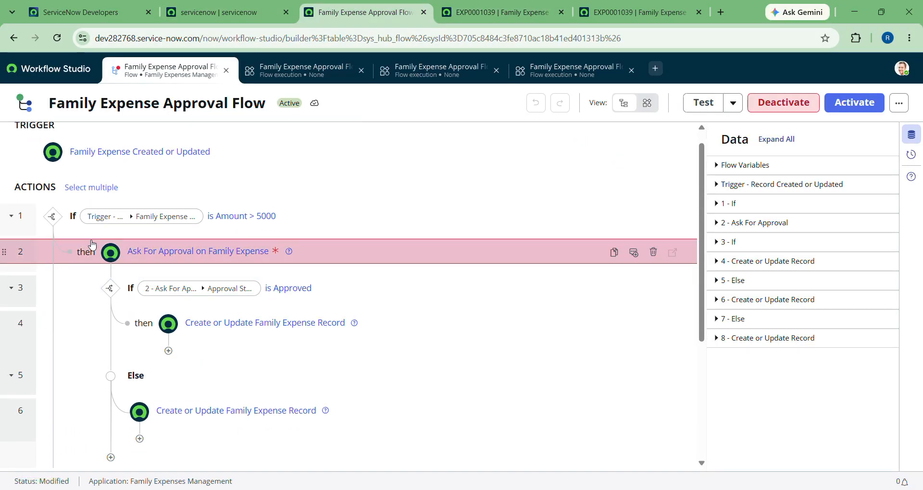
scroll(91, 241, "up", 3)
left_click(569, 249)
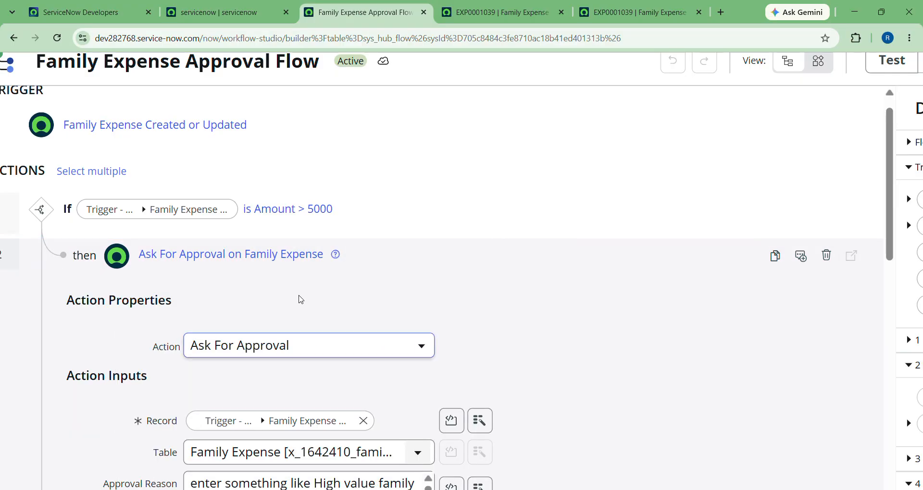
scroll(299, 295, "down", 3)
scroll(299, 299, "down", 5)
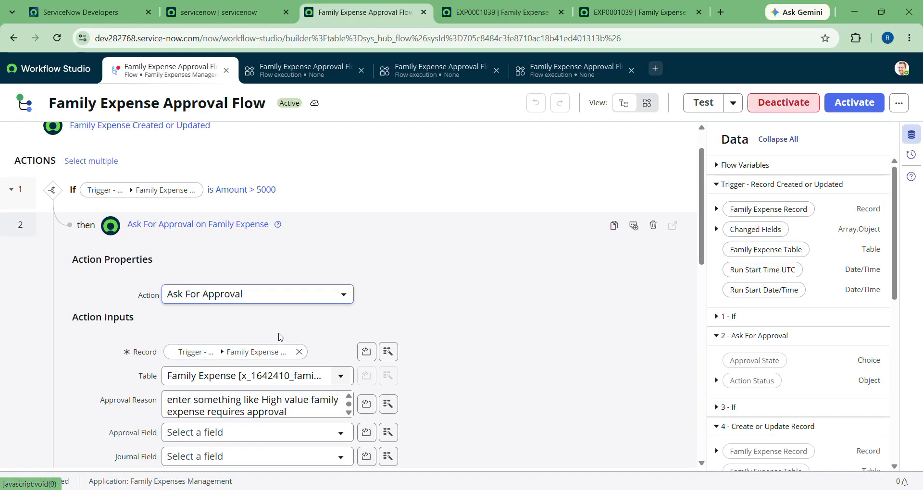
scroll(280, 336, "up", 2)
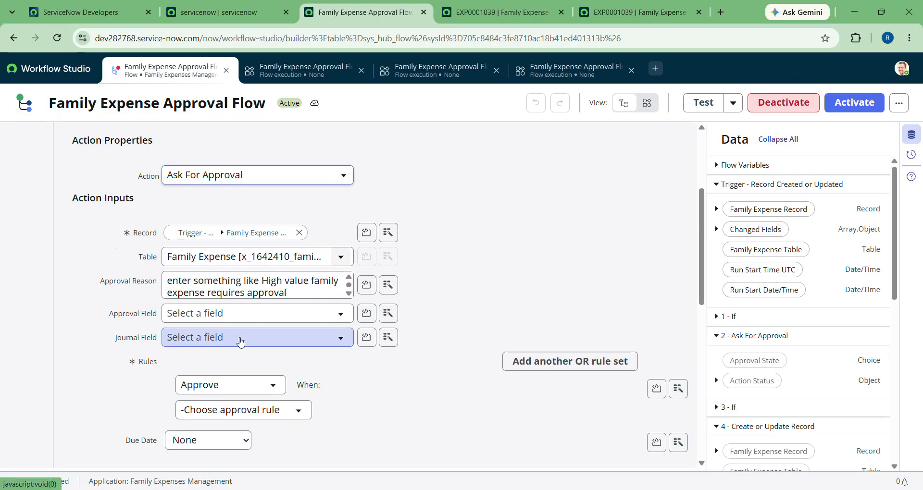
scroll(241, 343, "down", 2)
left_click(149, 275)
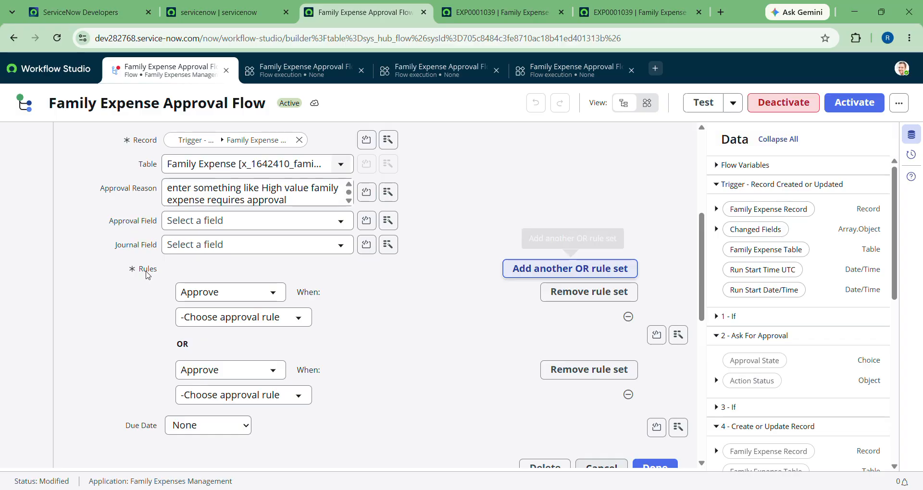
left_click(145, 279)
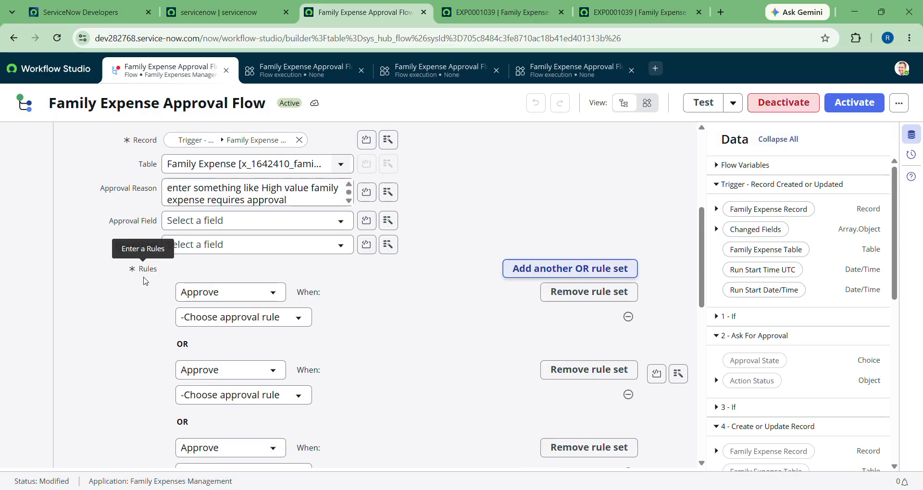
Step: Set the first approval rule to Approve when Anyone approves, add the approver user to it, and finish editing the action
left_click(240, 292)
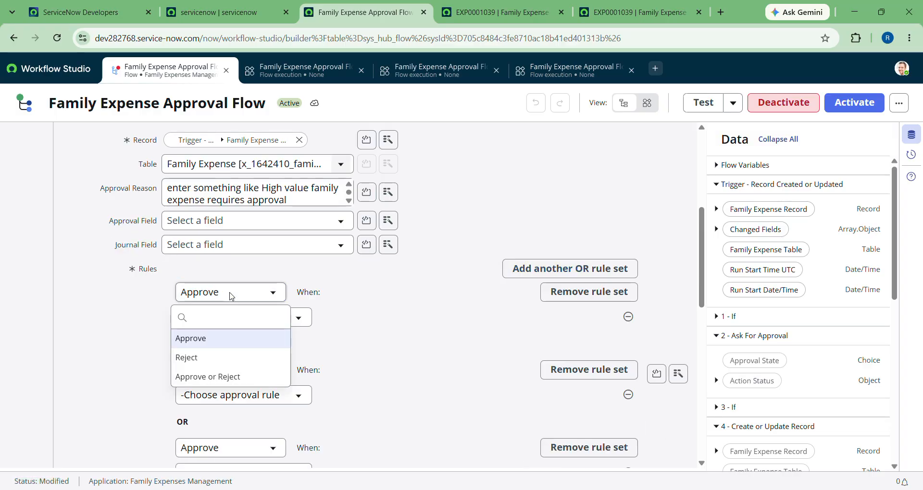
left_click(192, 341)
left_click(243, 320)
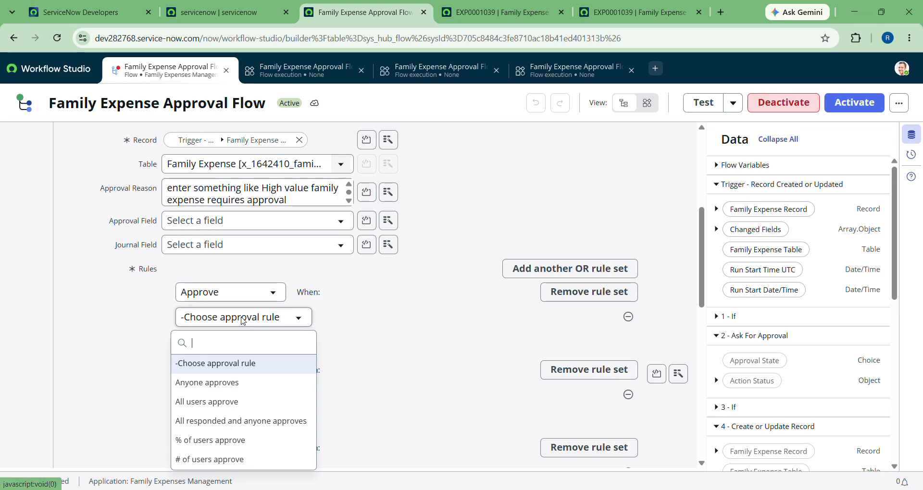
left_click(213, 384)
left_click(480, 320)
left_click(467, 353)
type("rushi")
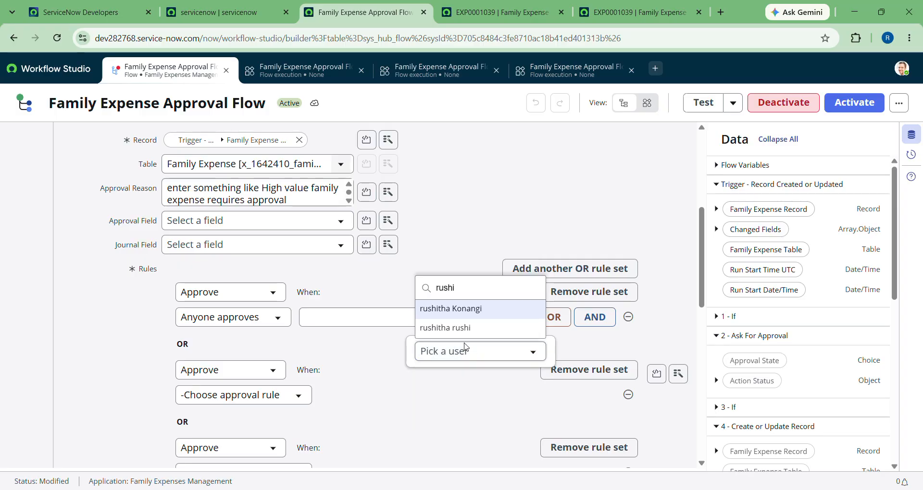
left_click(450, 311)
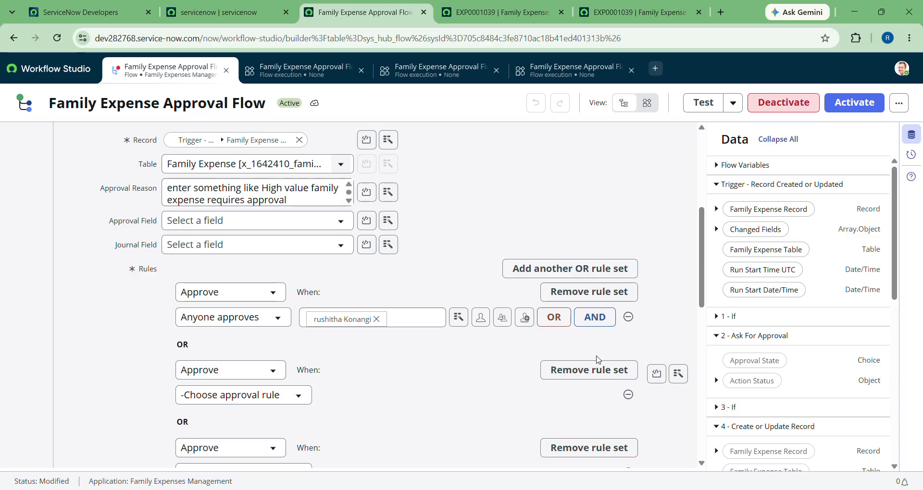
scroll(571, 407, "down", 4)
left_click(660, 366)
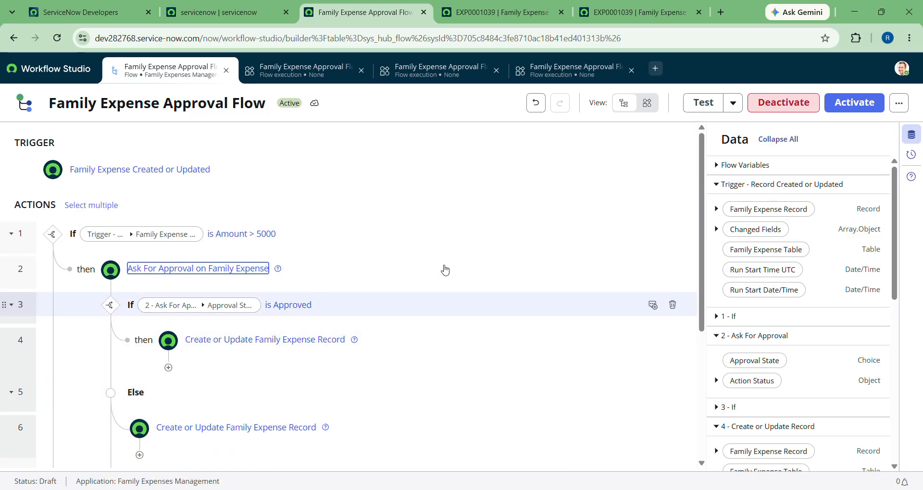
Step: Reload the execution details of the earlier test run and review its action states
left_click(411, 70)
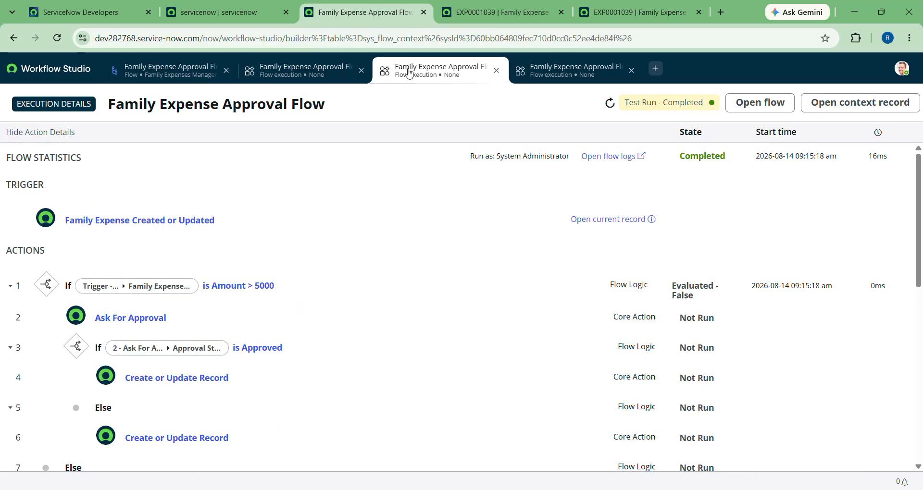
left_click(54, 40)
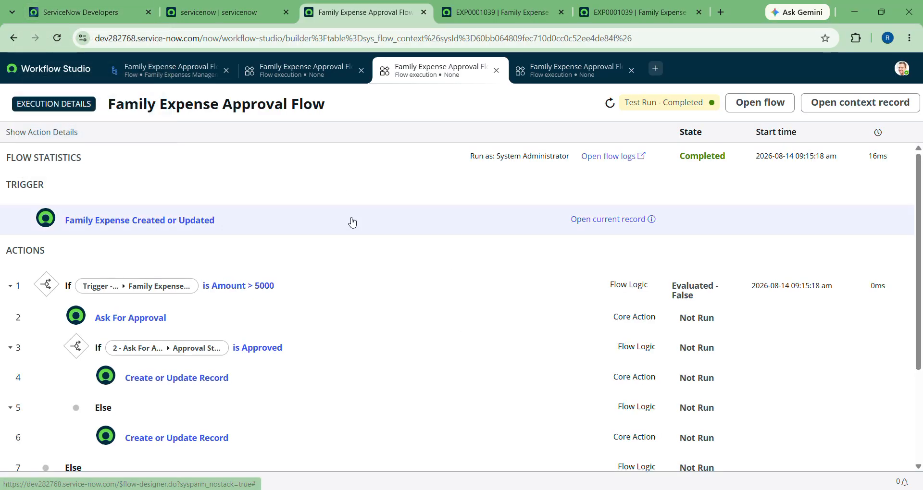
scroll(466, 303, "down", 3)
scroll(454, 228, "up", 3)
Step: Return to the ServiceNow instance's home page and filter the application navigator by "notification"
left_click(89, 12)
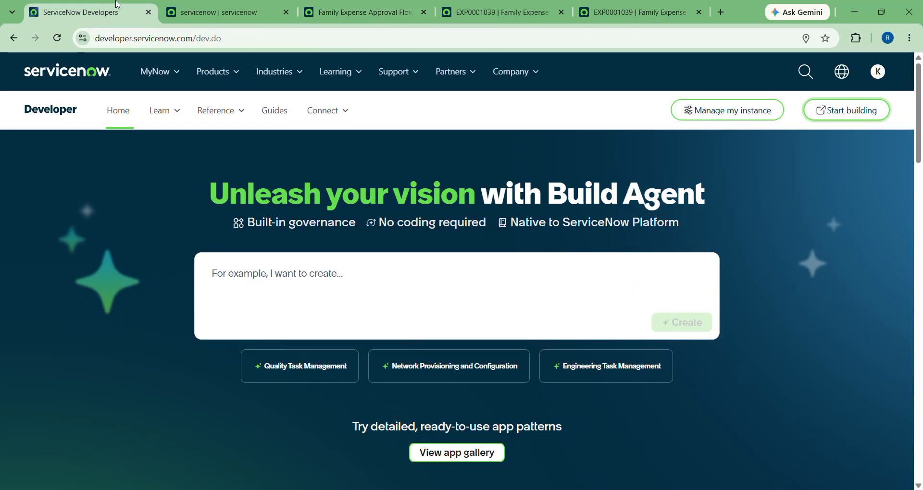
left_click(202, 10)
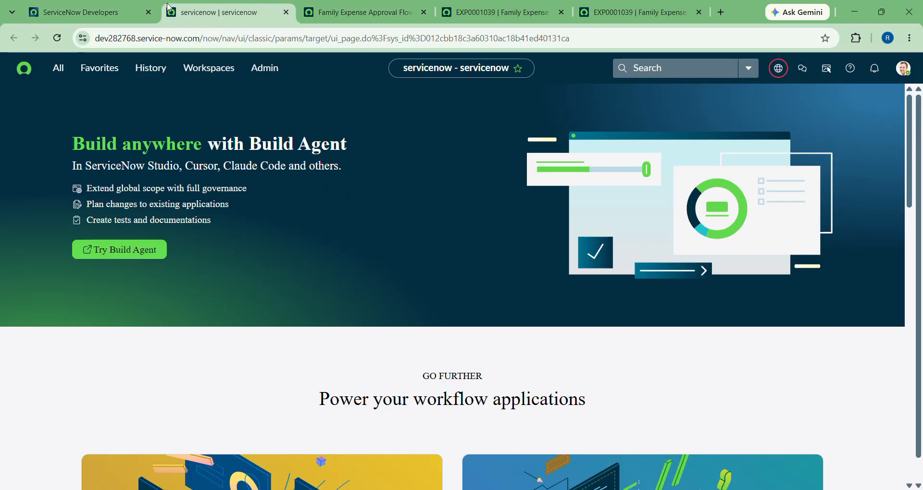
left_click(57, 69)
type("flow des")
left_click_drag(72, 100, 36, 100)
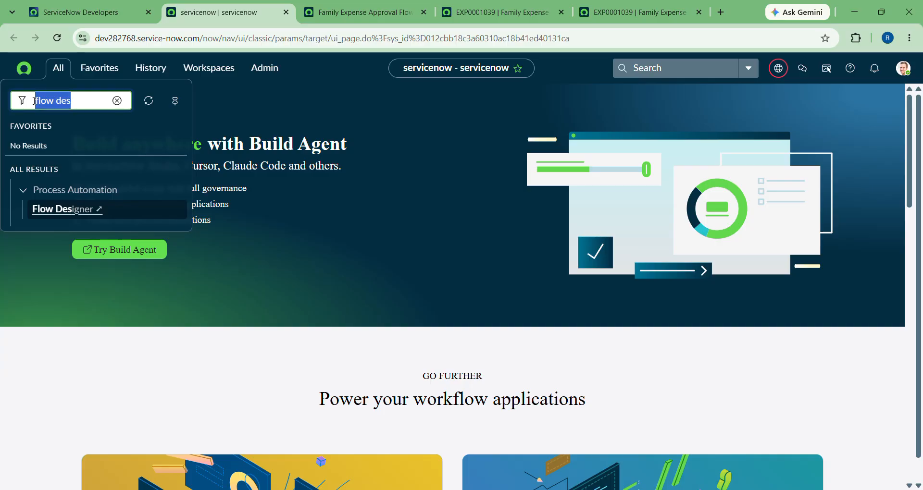
key("BackSpace")
type("no")
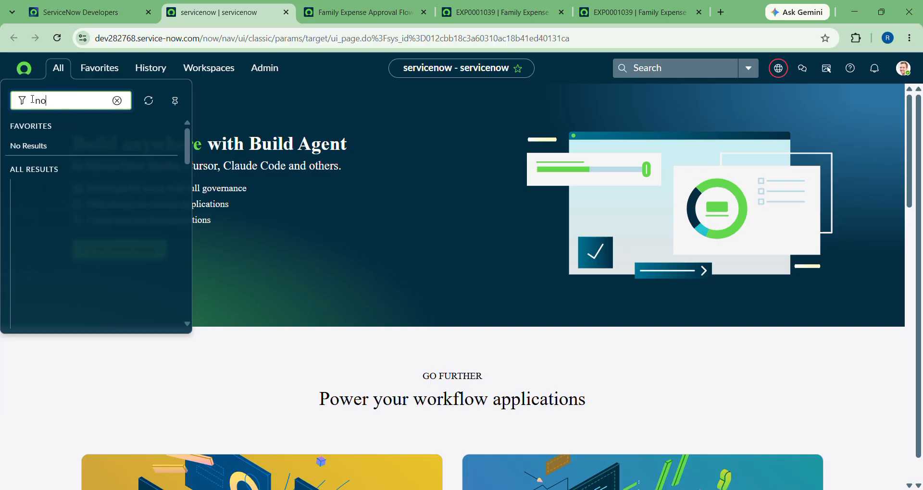
type("tification")
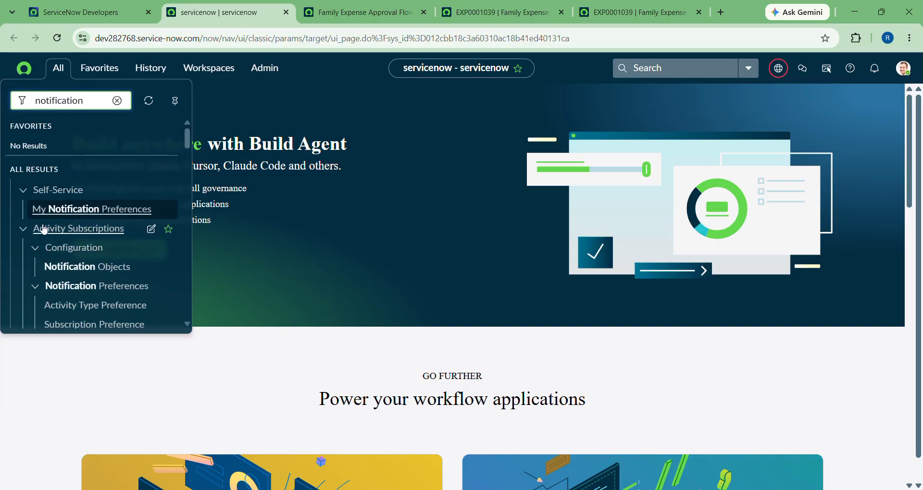
Step: Open the Notifications list from the Email section of System Notification
scroll(56, 235, "down", 2)
scroll(56, 234, "down", 3)
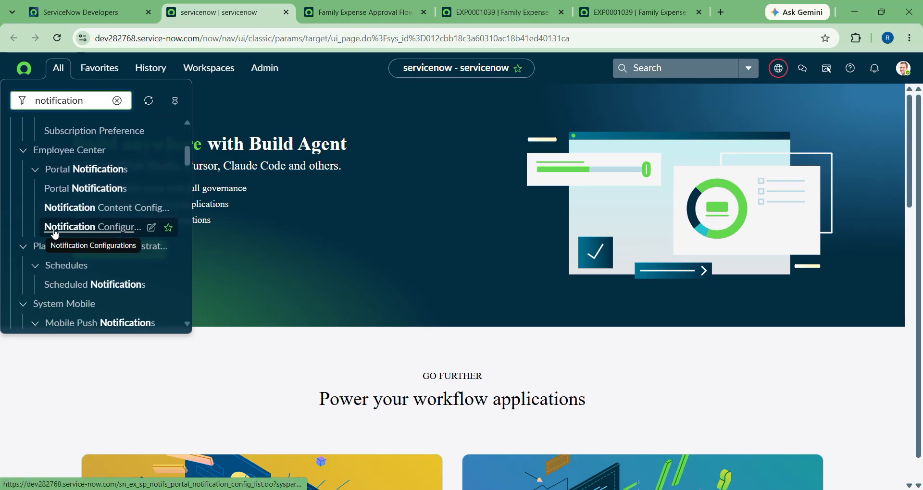
scroll(72, 281, "down", 3)
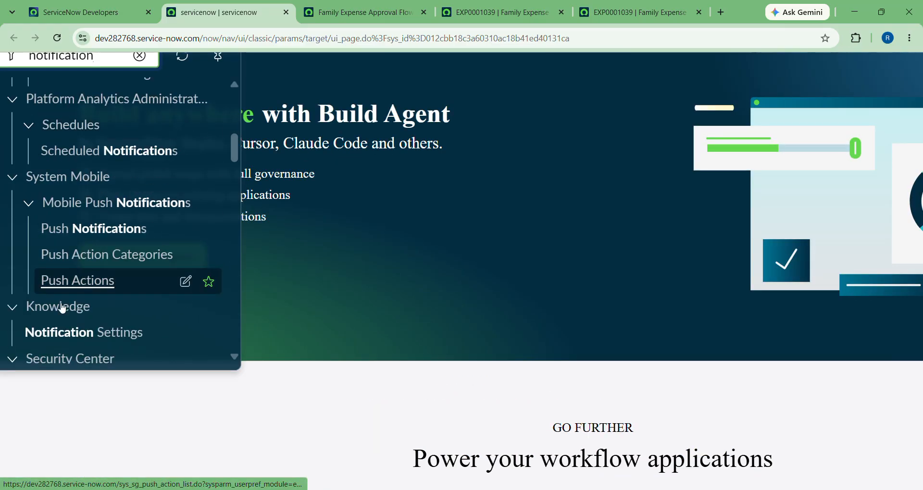
scroll(60, 305, "down", 2)
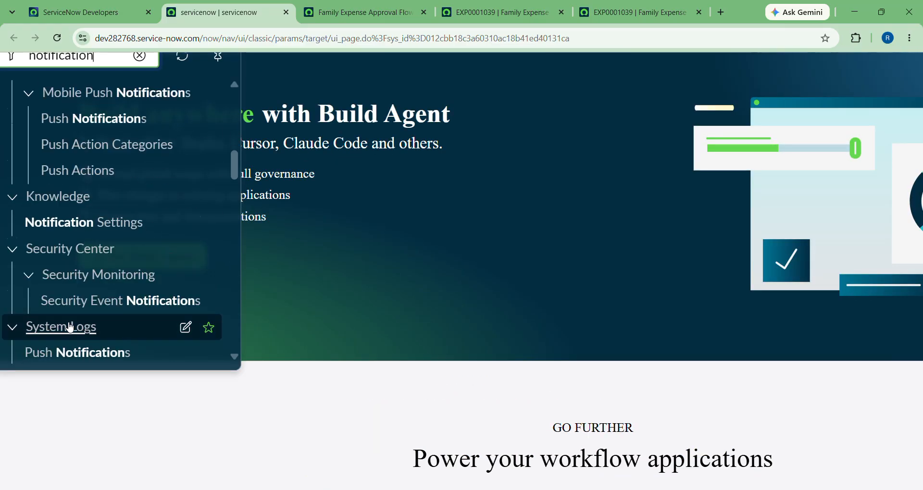
scroll(69, 325, "down", 3)
scroll(81, 312, "down", 2)
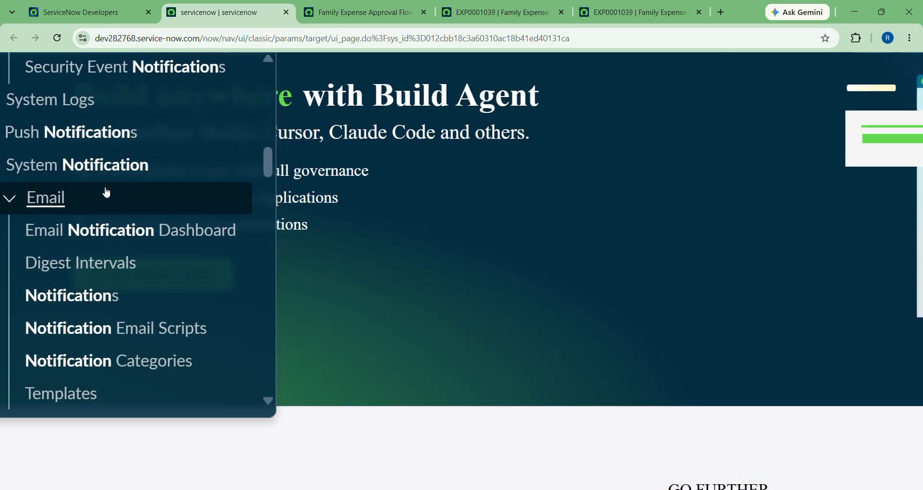
left_click(69, 295)
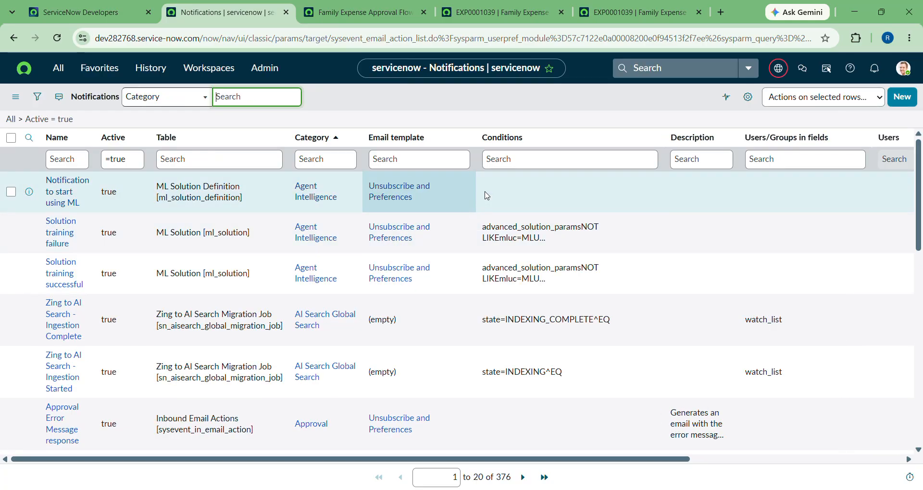
Step: Sort the notifications by Updated from z to a and remove the Active = true filter
scroll(867, 150, "right", 6)
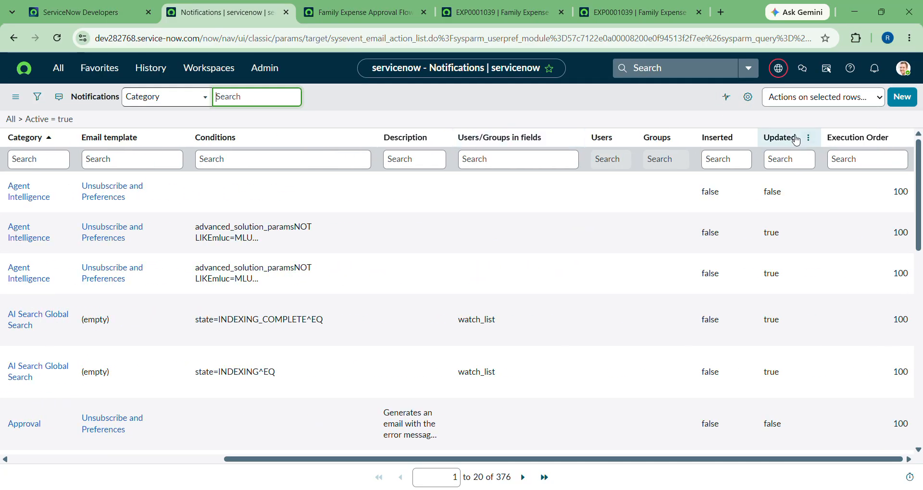
left_click(809, 137)
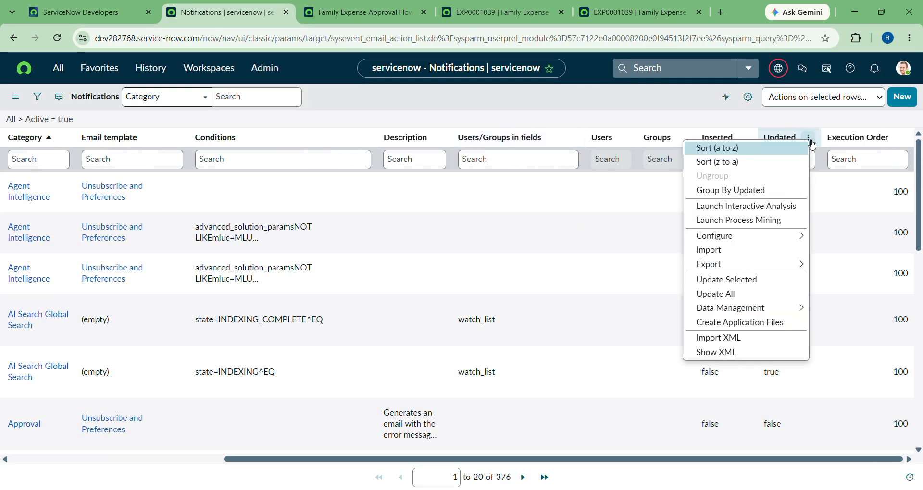
left_click(743, 162)
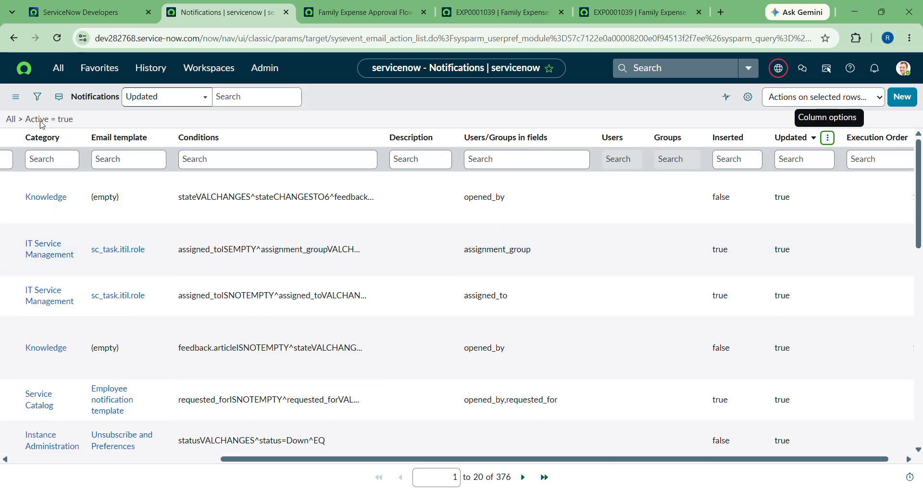
left_click(10, 120)
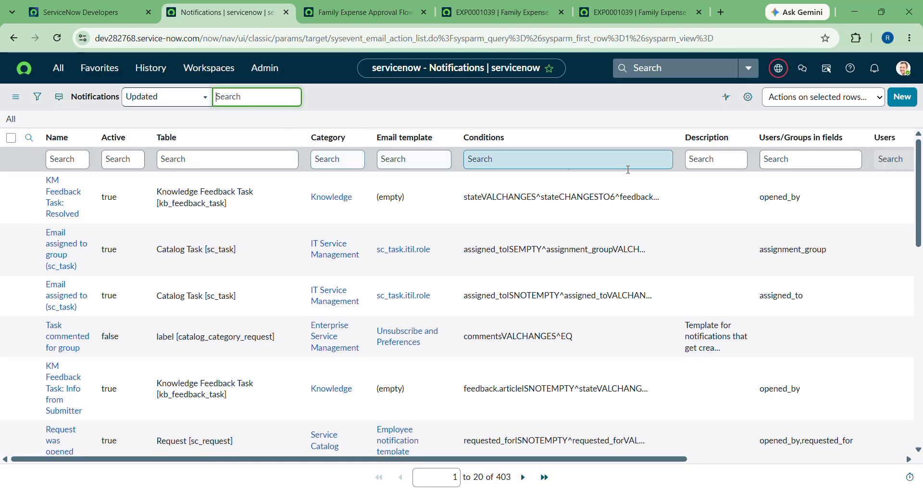
scroll(692, 179, "right", 3)
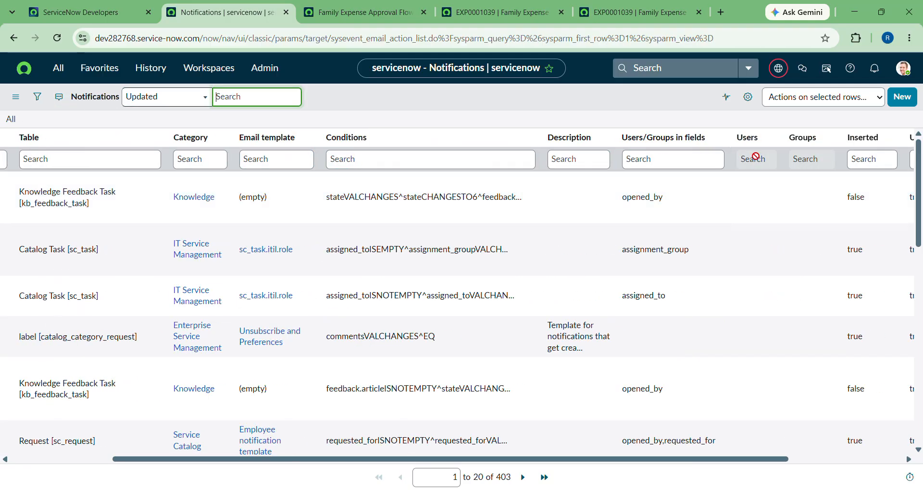
scroll(752, 154, "left", 3)
Step: Filter the notifications to those with Created on Today and open the High Value Family Expense notification
left_click(42, 99)
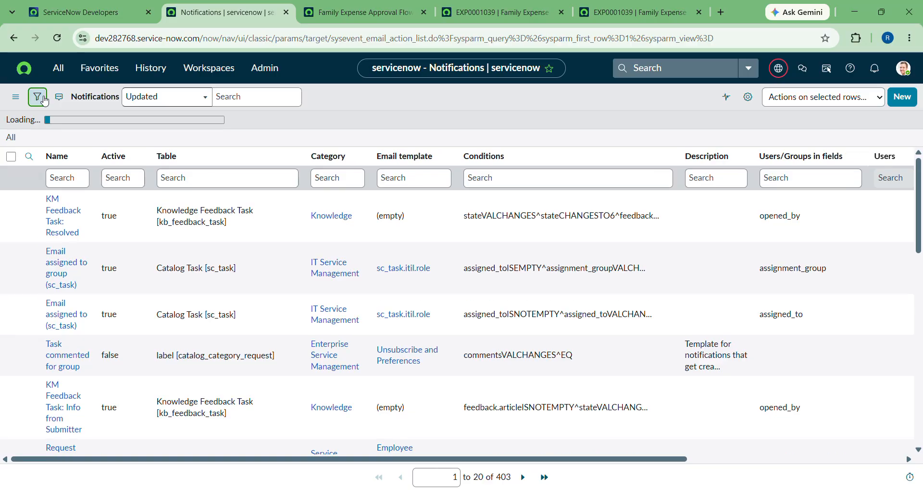
left_click(90, 151)
type("created")
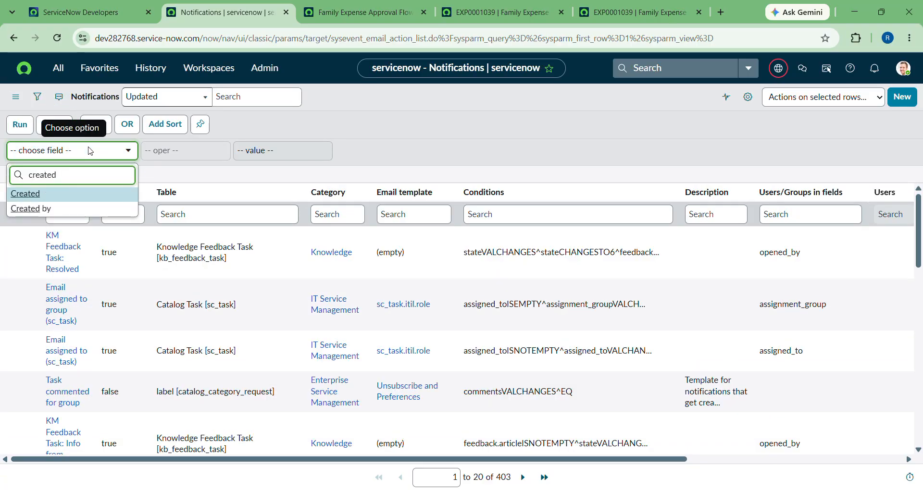
left_click(27, 201)
left_click(21, 124)
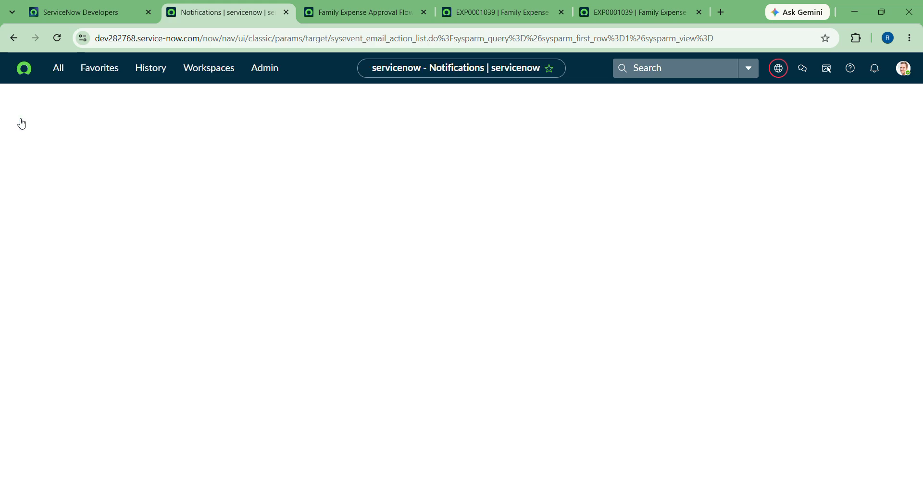
left_click(51, 173)
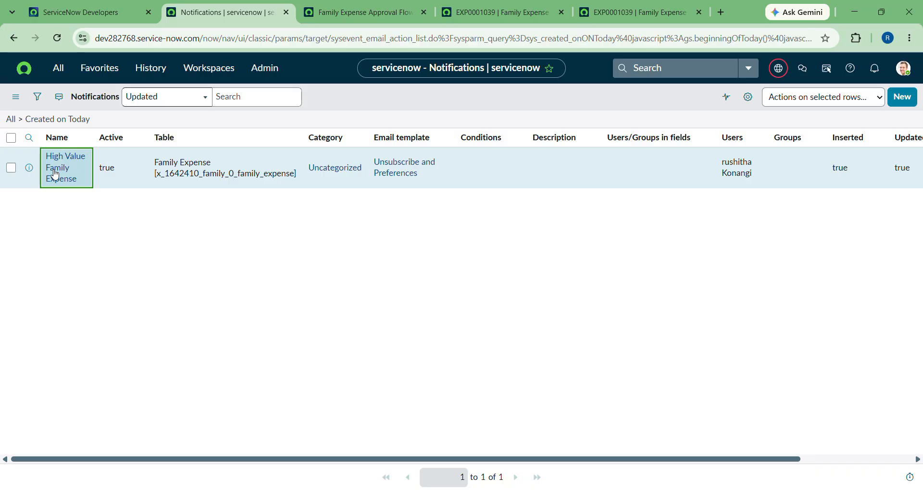
left_click(60, 168)
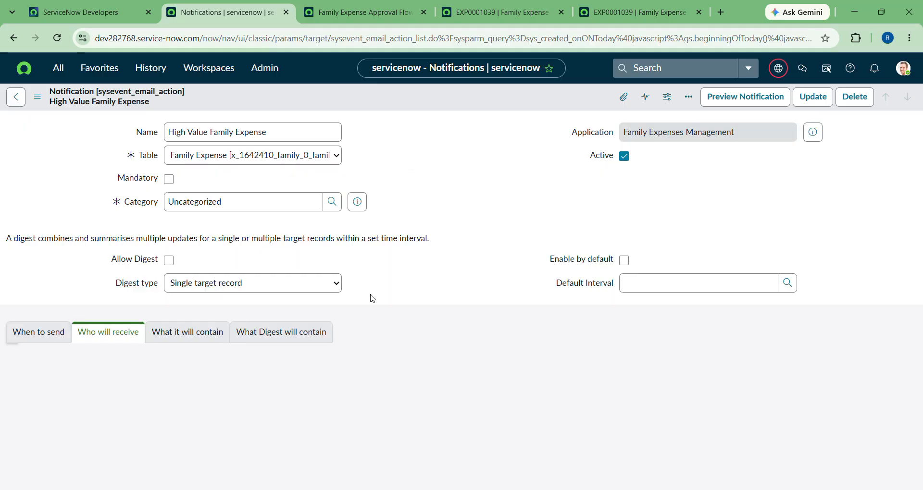
Step: Review when the High Value Family Expense notification is sent and who will receive it
scroll(198, 117, "up", 4)
left_click(296, 245)
scroll(296, 245, "down", 3)
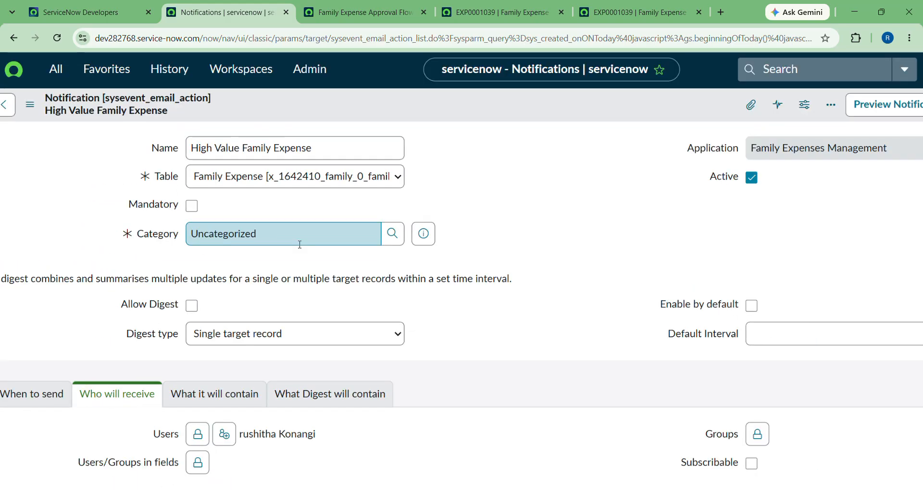
scroll(300, 245, "down", 2)
scroll(152, 313, "down", 5)
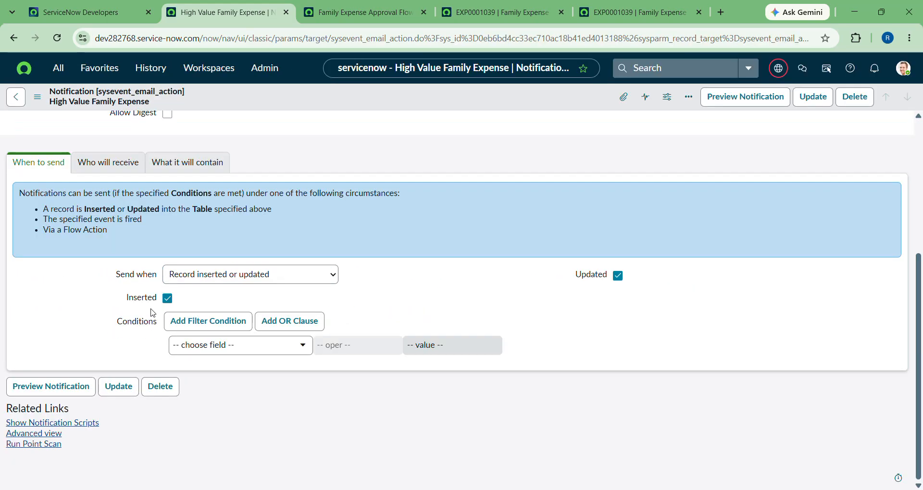
left_click(109, 164)
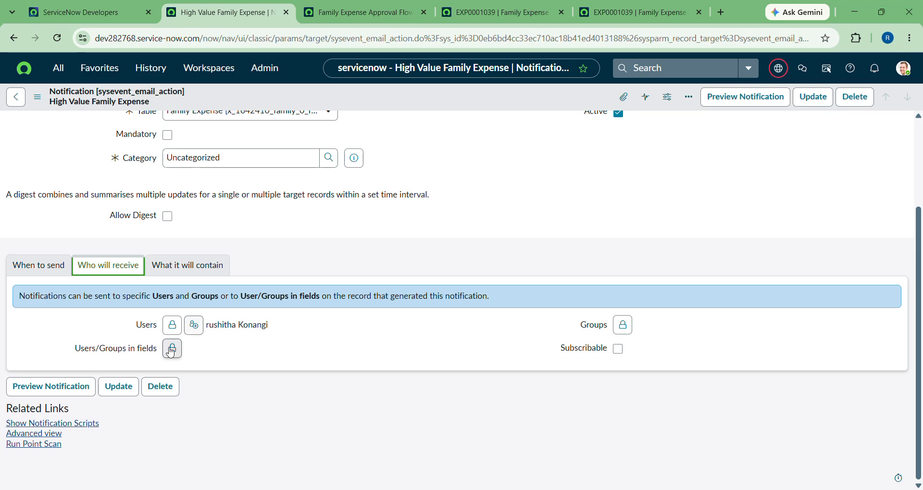
scroll(146, 334, "up", 3)
Step: Review what the notification will contain, including the variables in its HTML message
left_click(197, 246)
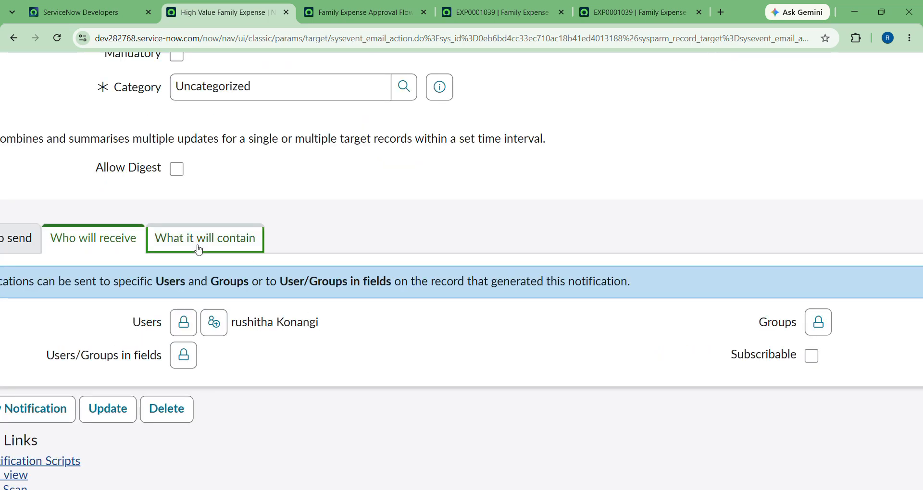
scroll(381, 241, "down", 3)
scroll(329, 259, "down", 4)
scroll(197, 349, "down", 1)
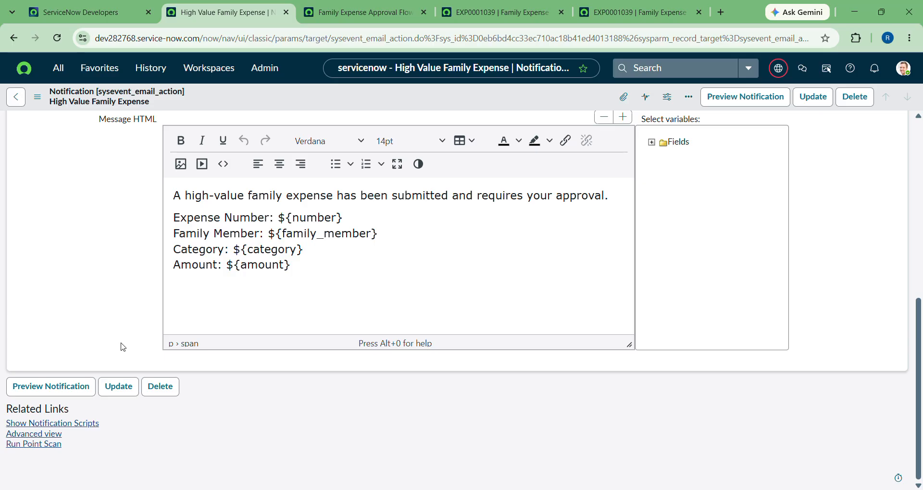
scroll(61, 435, "up", 3)
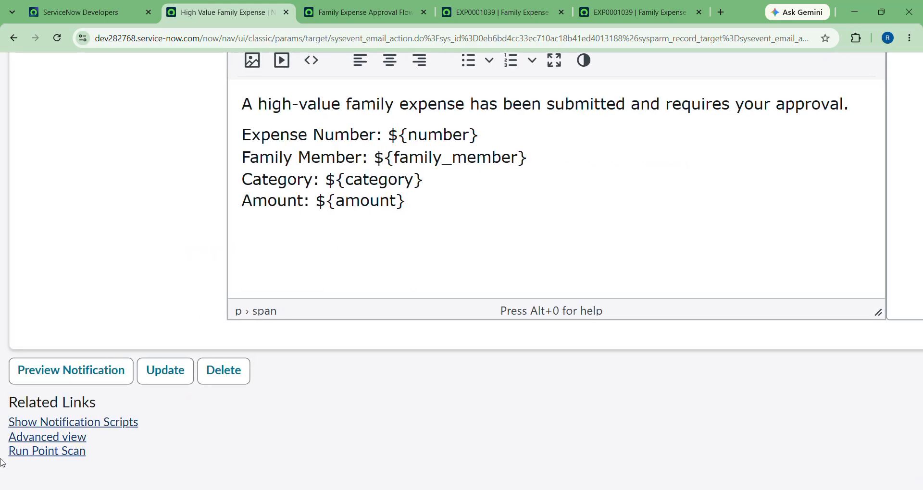
scroll(218, 412, "down", 3)
Step: Preview the notification to check its recipient, subject and body, and close the preview
left_click(43, 390)
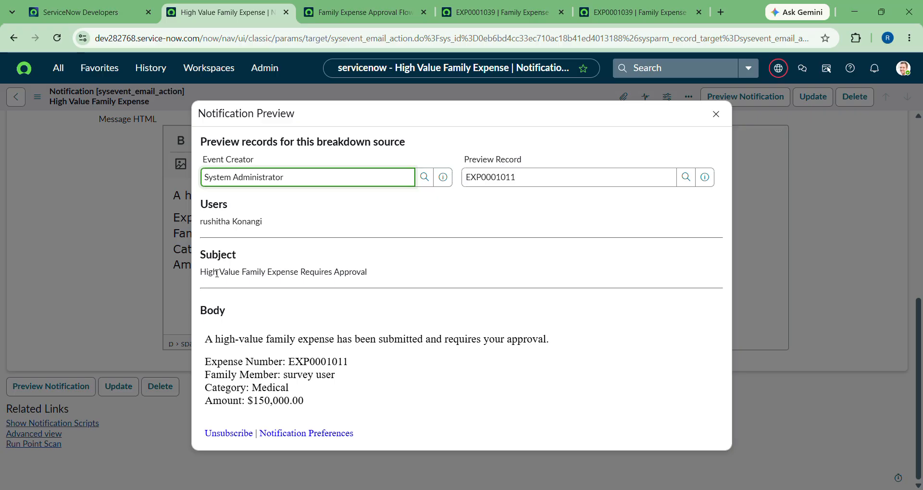
scroll(245, 364, "up", 2)
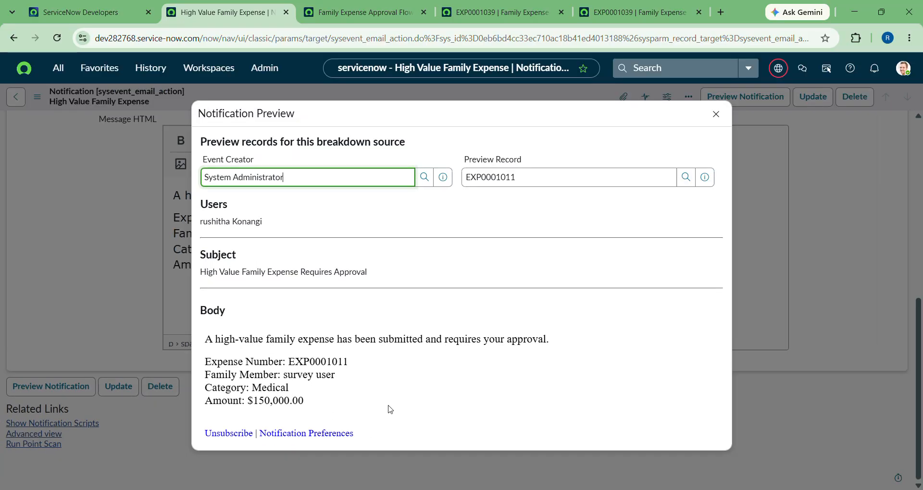
left_click(716, 114)
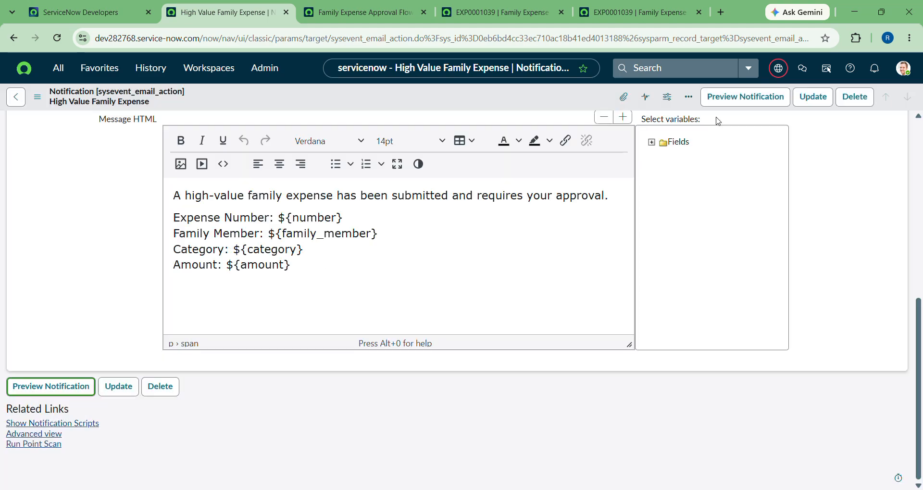
Step: Filter the application navigator for email modules
left_click(58, 68)
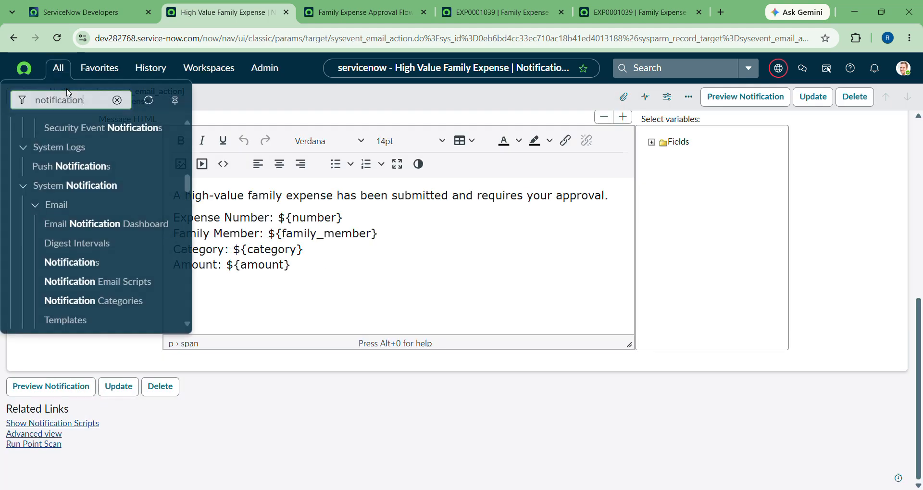
key("ctrl+a")
key("BackSpace")
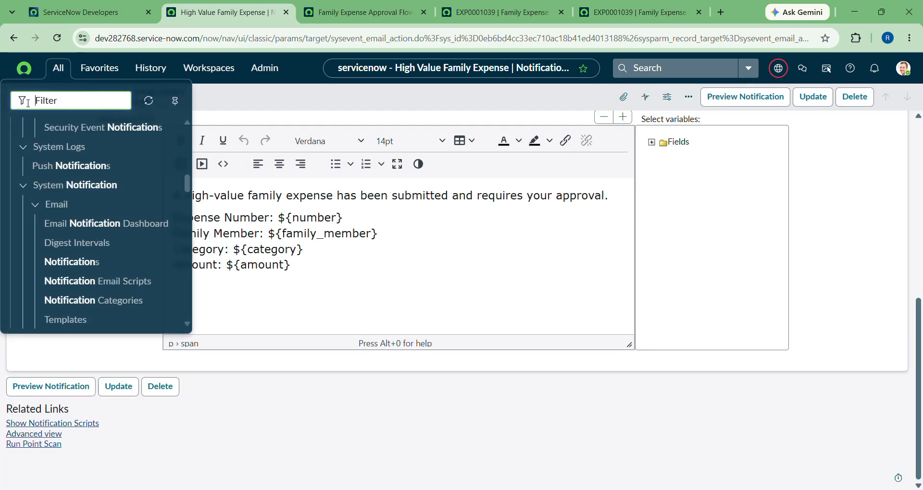
type("en")
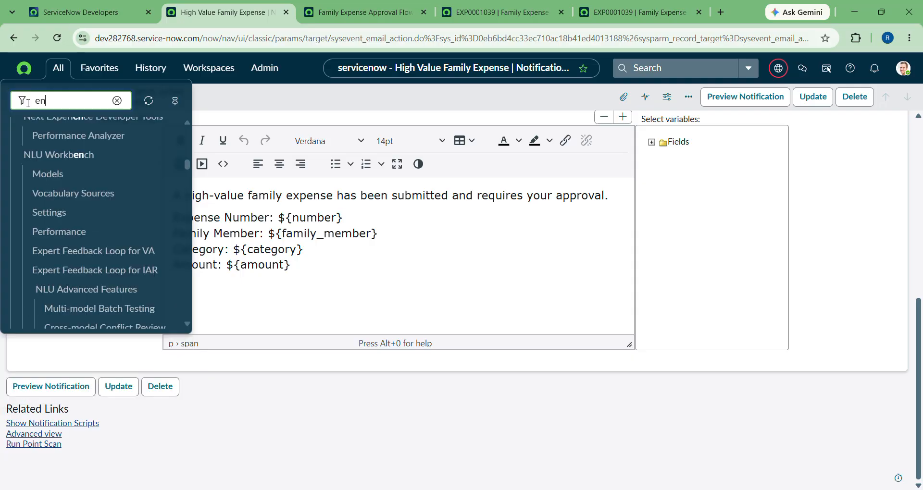
key("BackSpace")
type("mail")
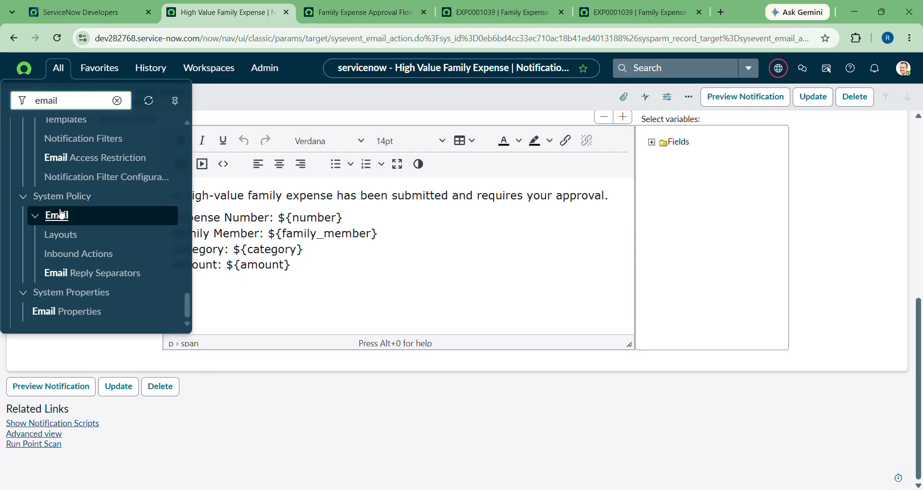
Step: Look through the email and system mailbox modules and open the Emails list under System Logs
scroll(61, 214, "up", 10)
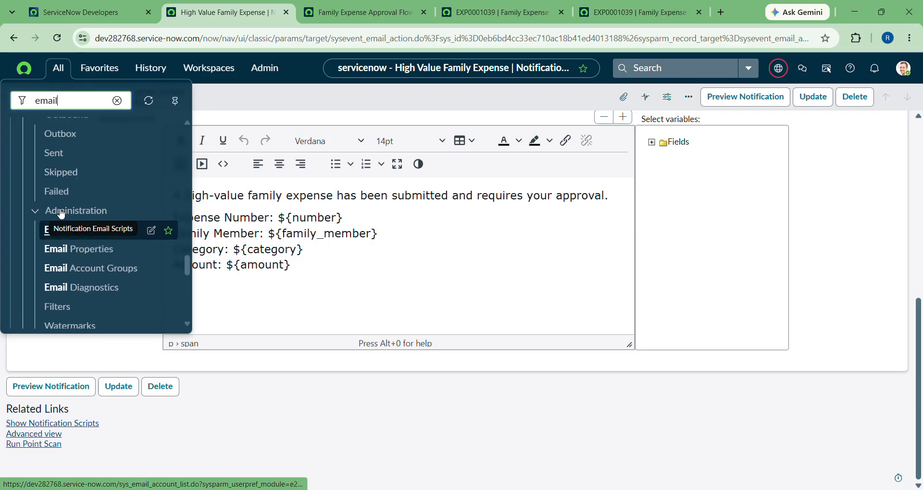
scroll(60, 213, "up", 3)
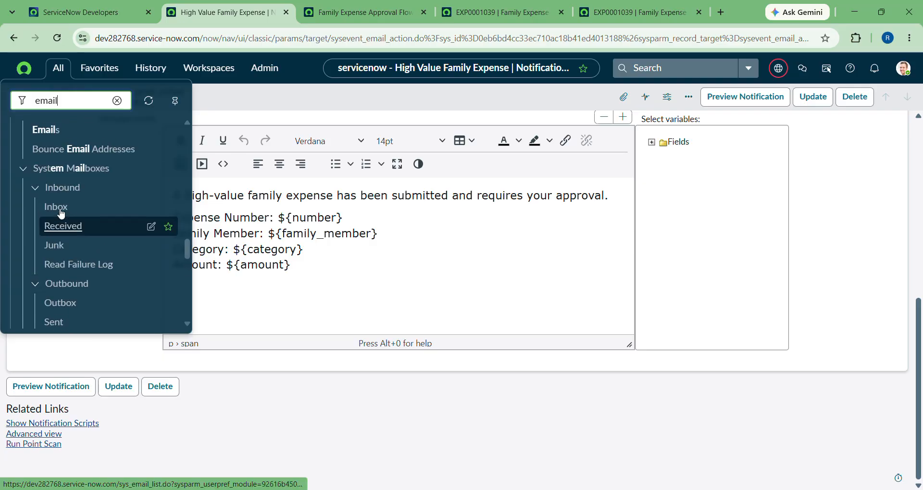
scroll(61, 214, "down", 5)
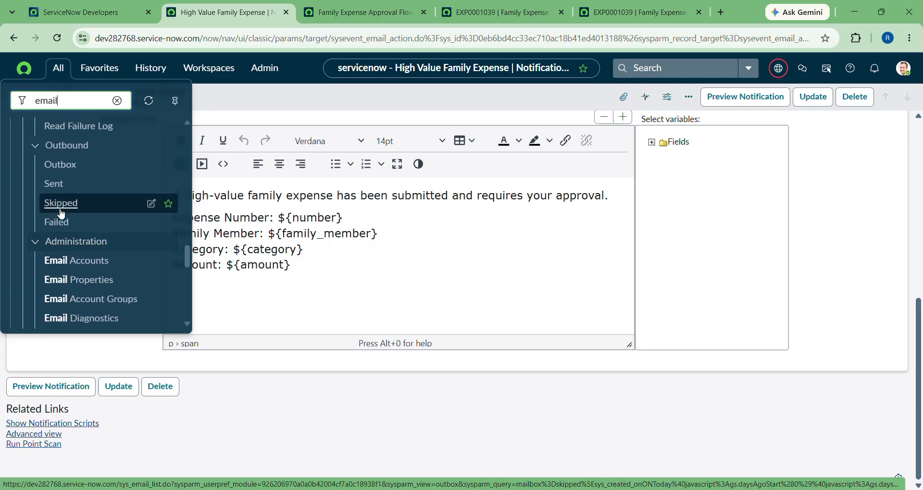
scroll(62, 173, "up", 5)
scroll(63, 179, "down", 4)
scroll(63, 179, "up", 5)
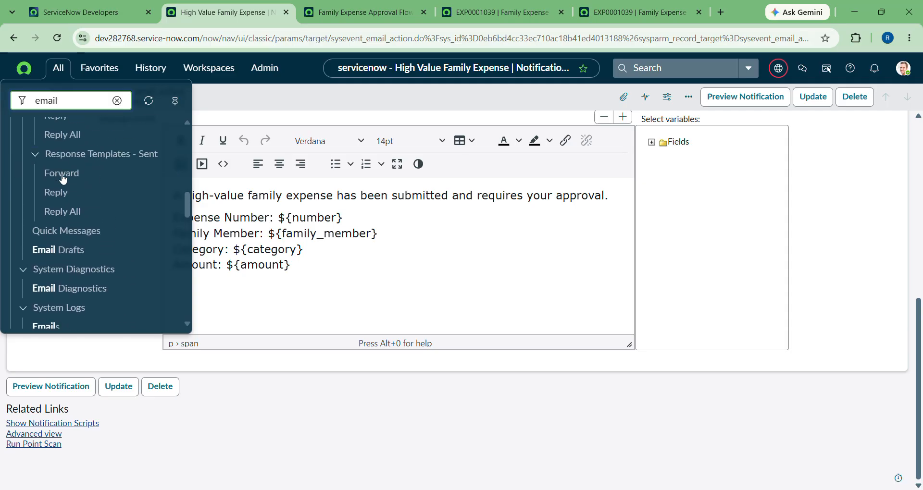
scroll(87, 254, "down", 1)
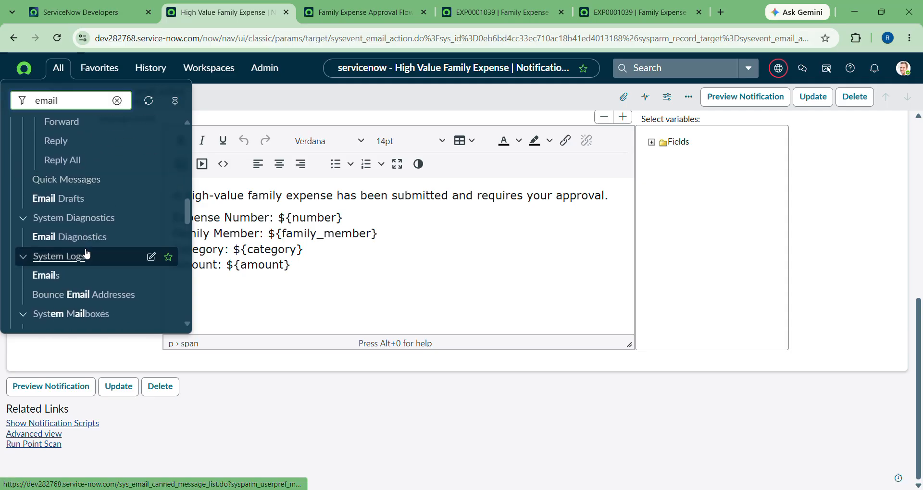
scroll(85, 254, "up", 4)
left_click(36, 298)
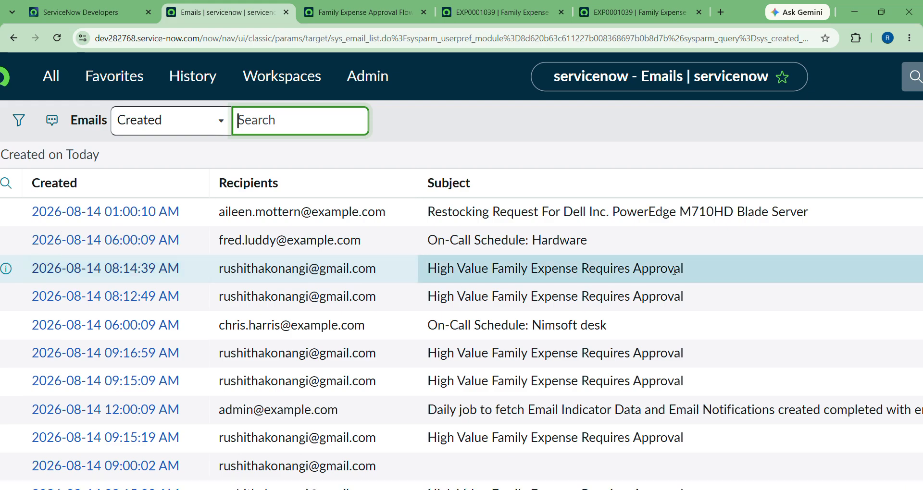
Step: Open the High Value Family Expense Requires Approval email created at 08:14:39 AM and review its target, originating notification, recipient, body and log
left_click(95, 270)
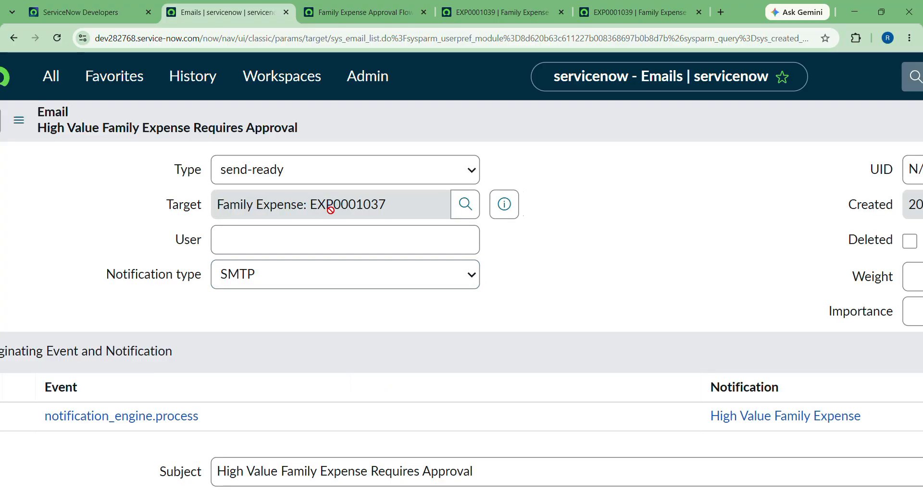
scroll(224, 382, "down", 4)
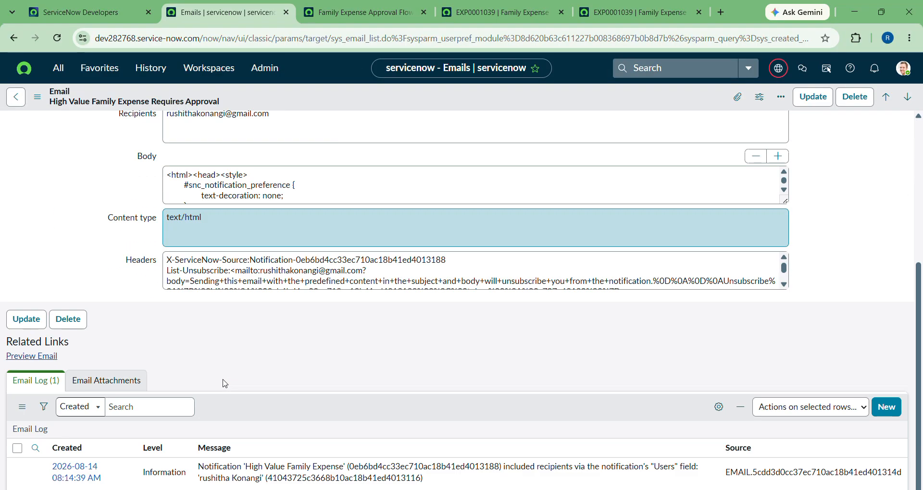
scroll(223, 383, "up", 3)
scroll(224, 380, "down", 1)
scroll(223, 379, "down", 10)
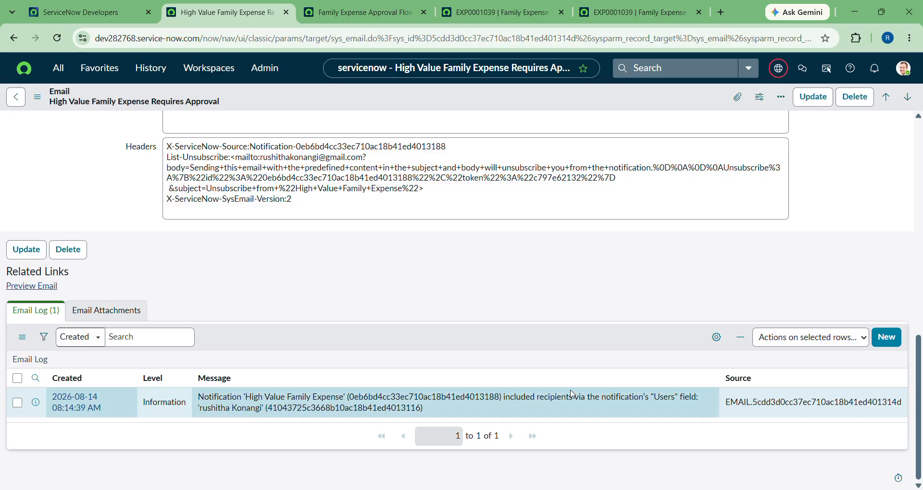
scroll(335, 307, "up", 5)
scroll(102, 215, "up", 5)
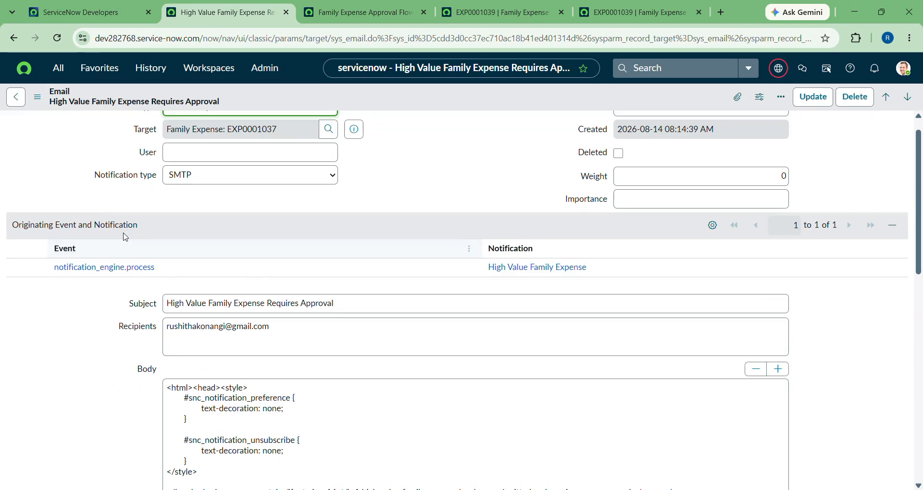
scroll(126, 283, "up", 1)
scroll(125, 284, "down", 3)
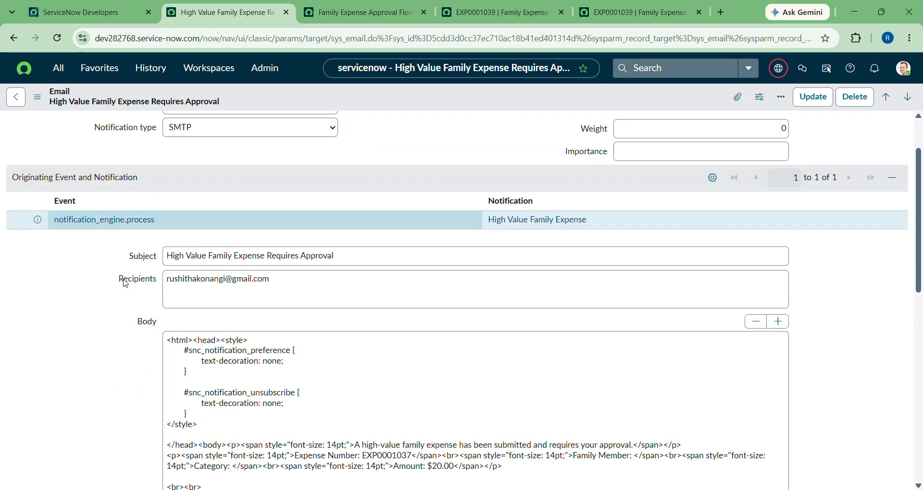
scroll(126, 283, "up", 2)
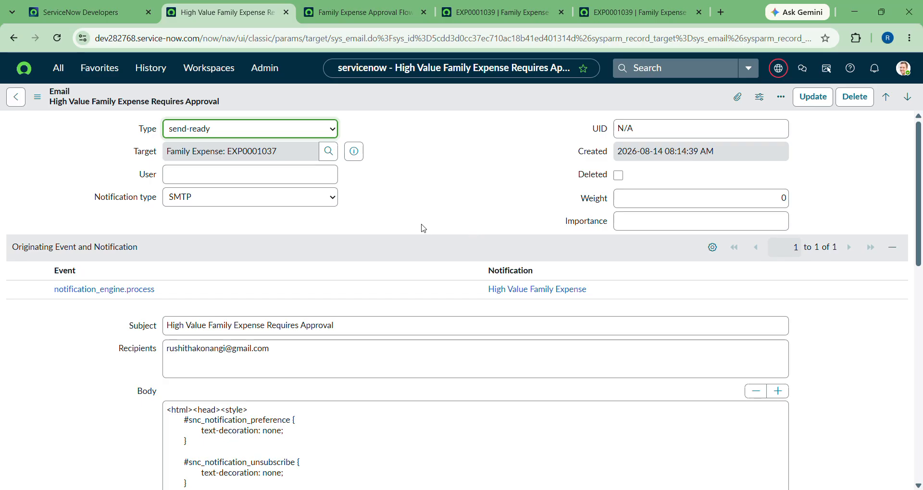
Step: Preview the email to read the expense number, family member, category and amount, and close the preview
scroll(423, 229, "down", 15)
left_click(17, 287)
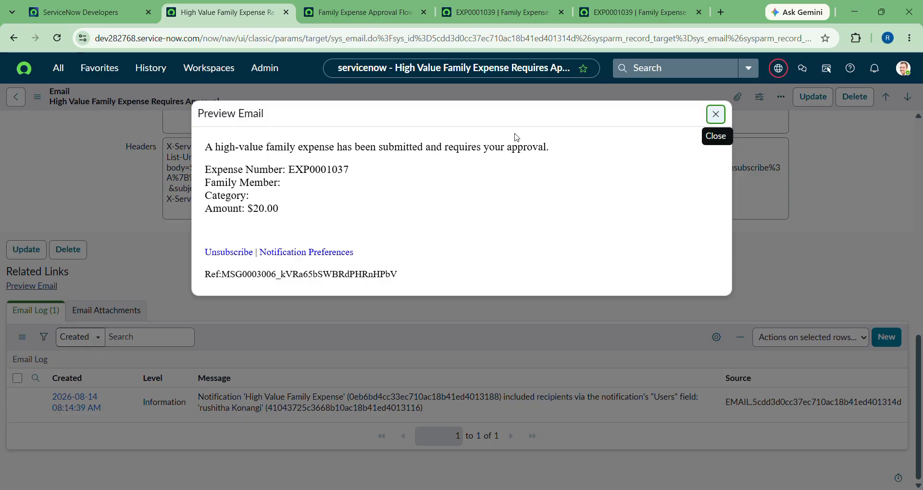
scroll(309, 191, "up", 3)
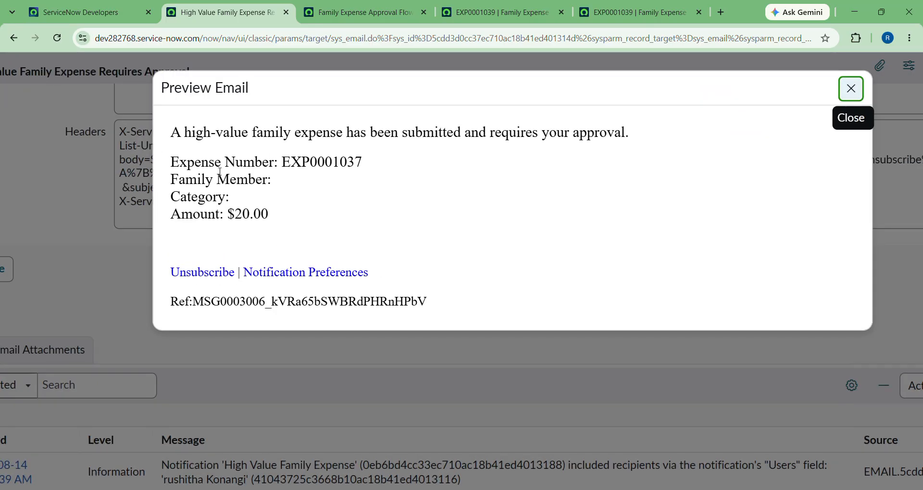
scroll(234, 165, "up", 2)
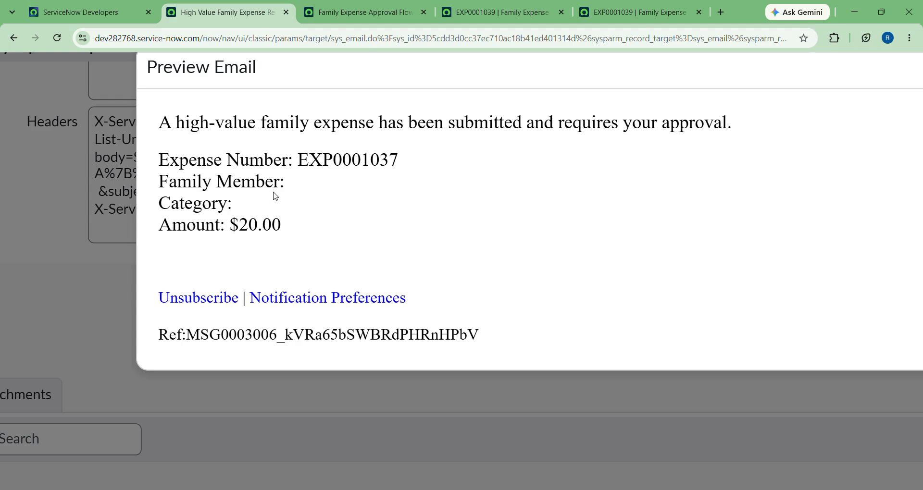
scroll(199, 191, "up", 2)
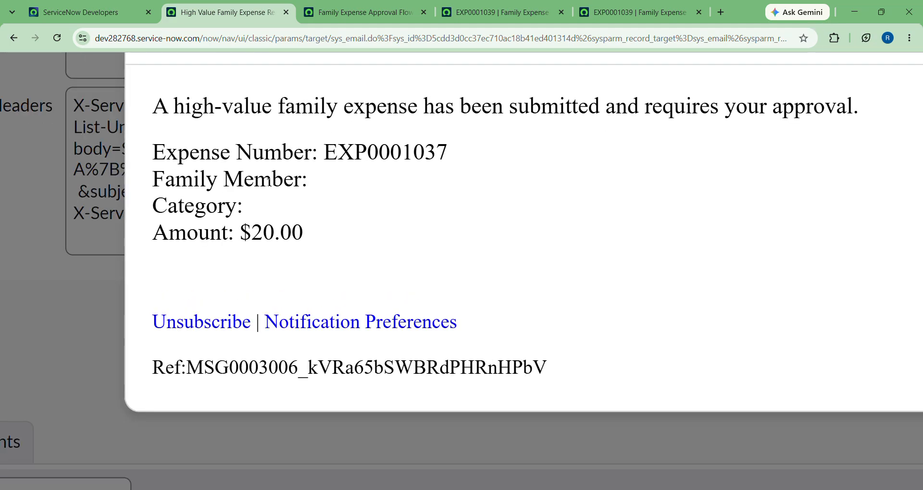
scroll(316, 193, "down", 3)
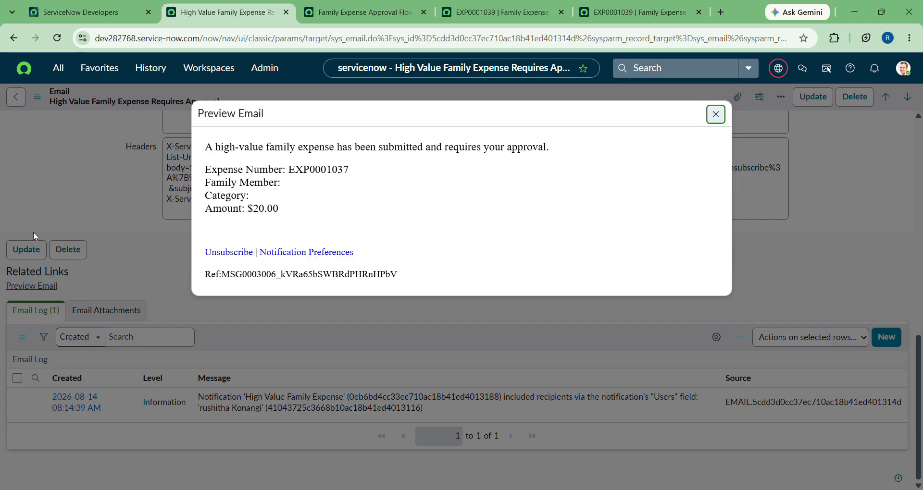
left_click(725, 115)
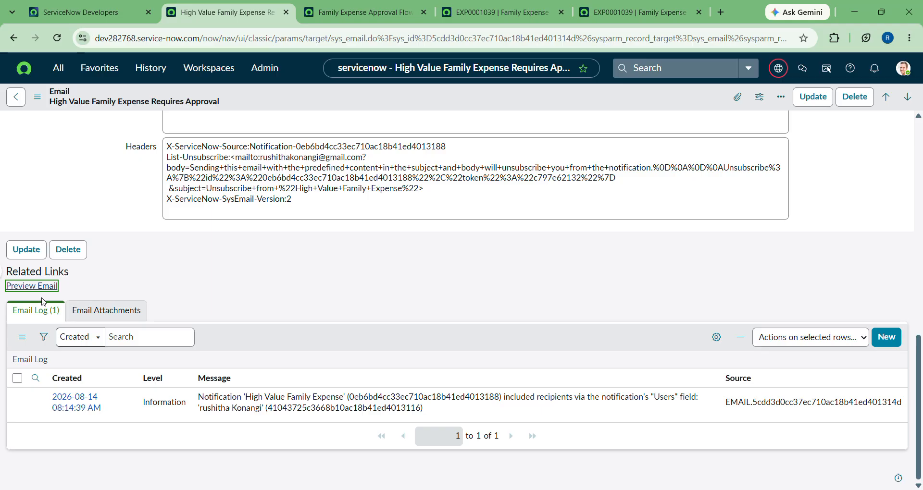
scroll(43, 300, "up", 3)
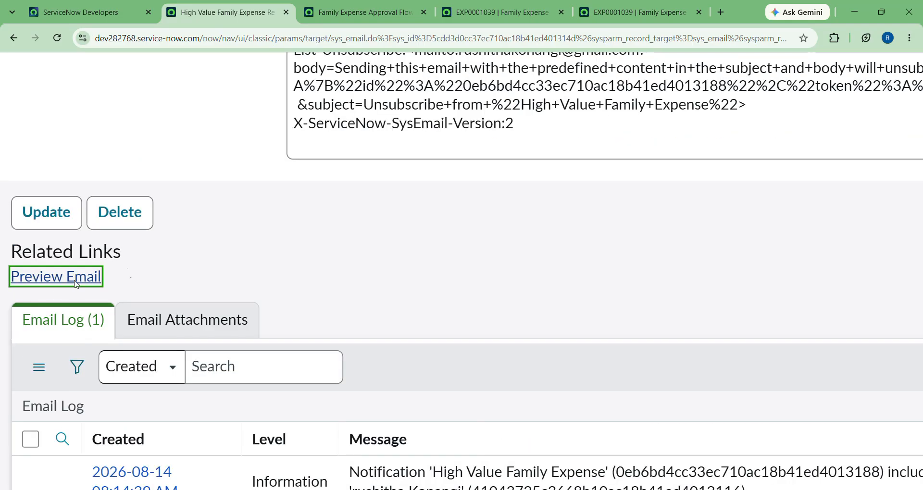
scroll(132, 359, "down", 3)
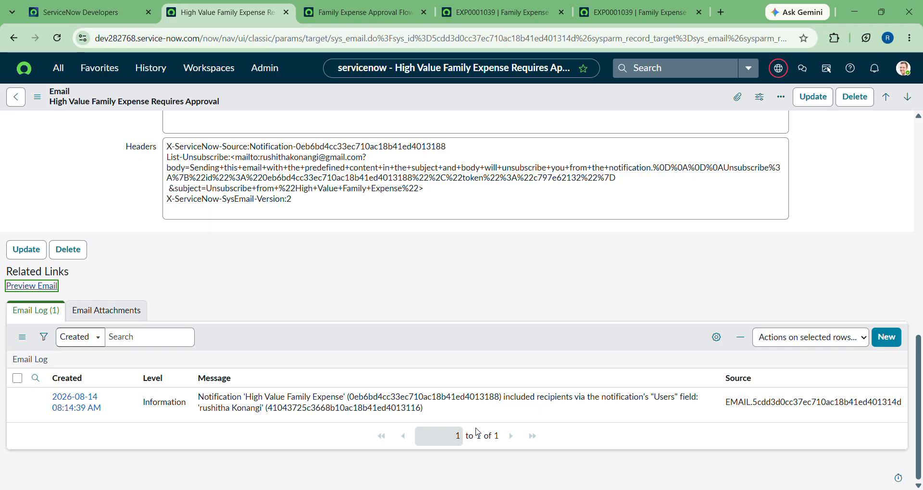
Step: Check the available Type options of the email record without changing the selection
scroll(477, 433, "up", 10)
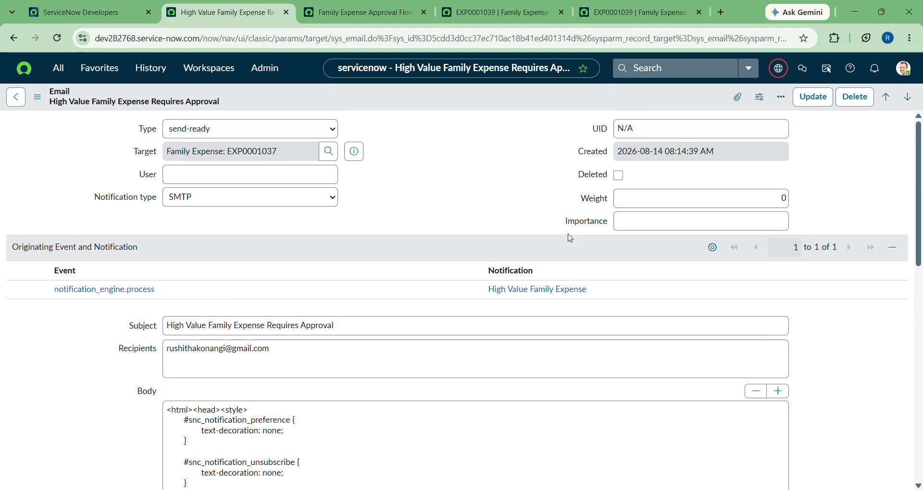
left_click(199, 132)
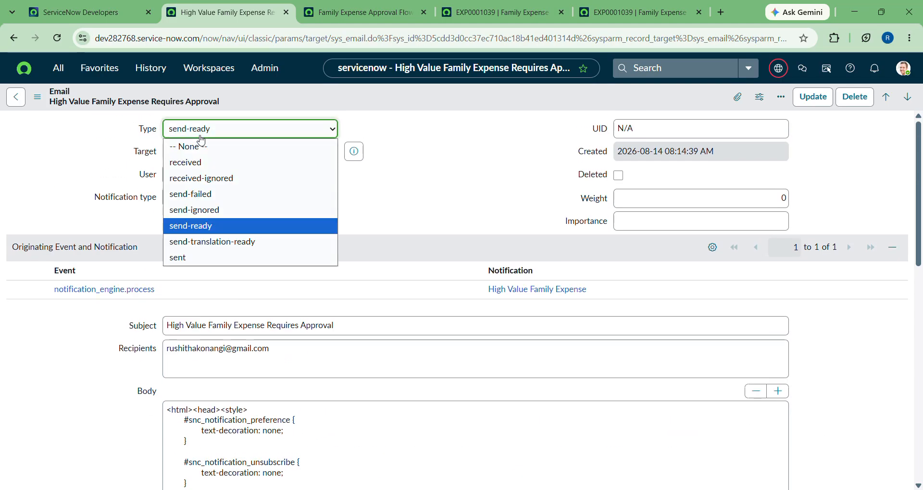
left_click(433, 147)
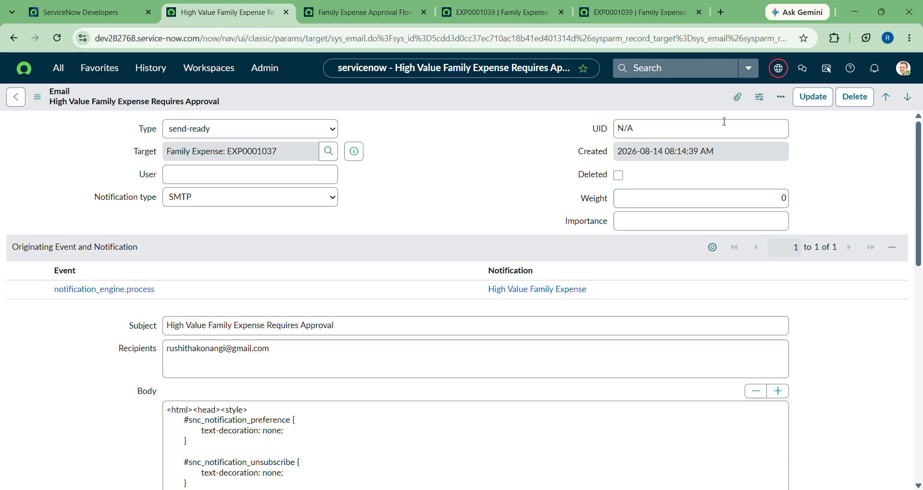
Step: Filter the application navigator for reports and open the Reports list under Usage and governance
left_click(58, 68)
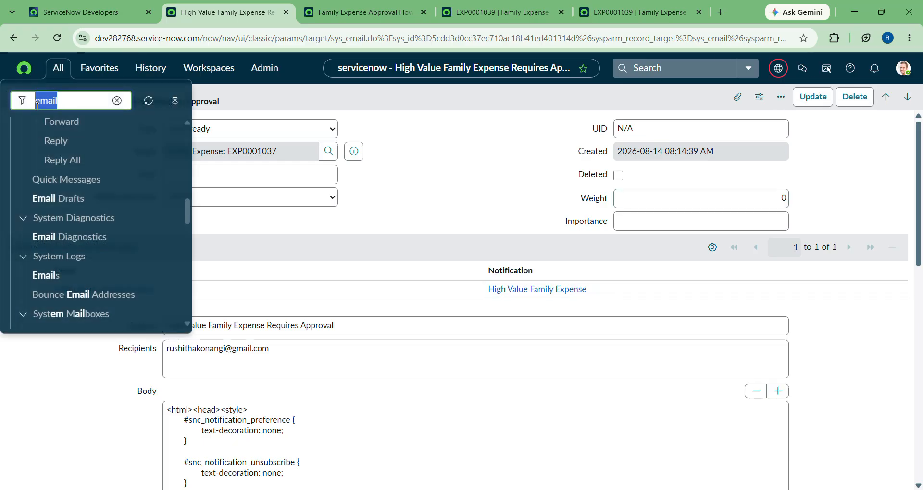
key("BackSpace")
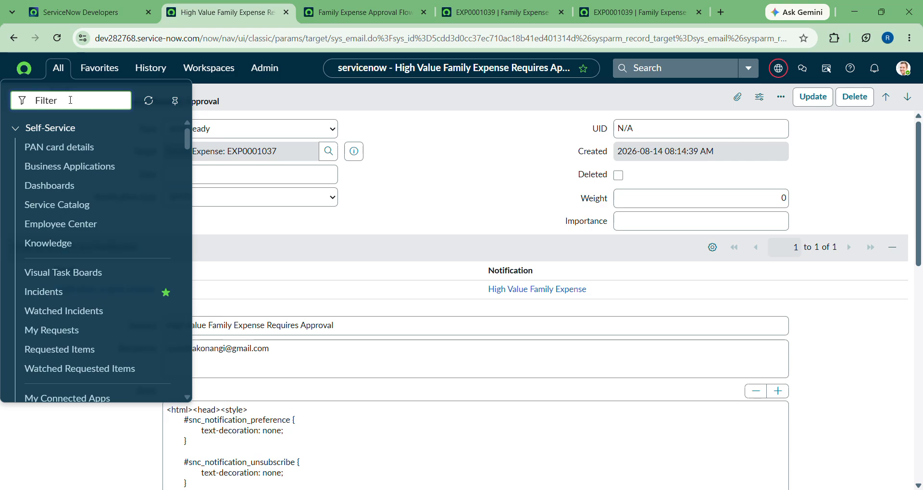
type("reports")
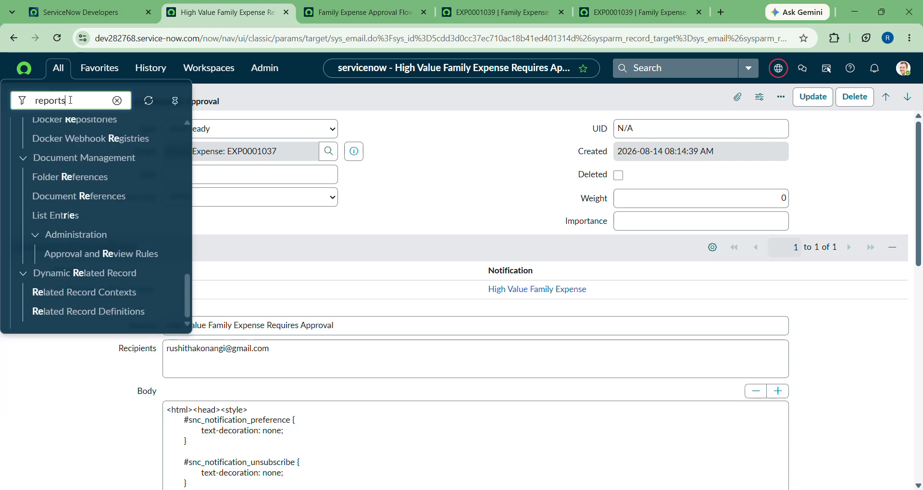
scroll(55, 169, "up", 3)
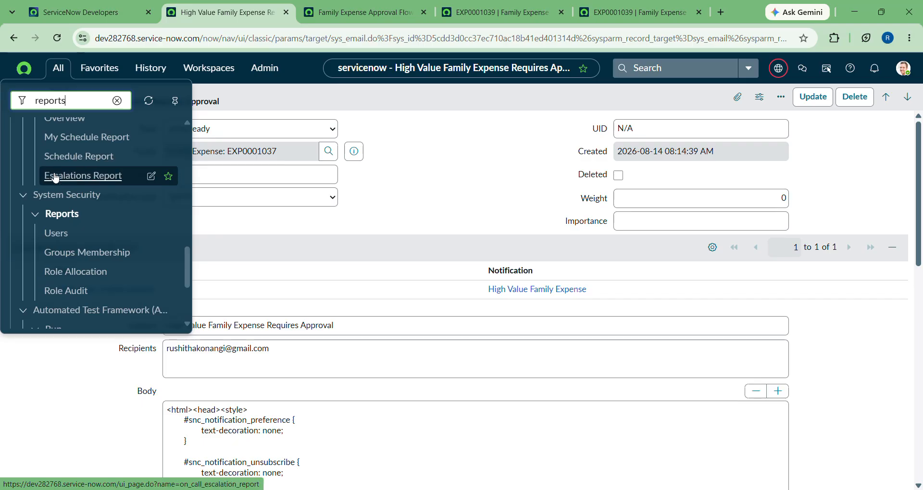
scroll(59, 216, "down", 3)
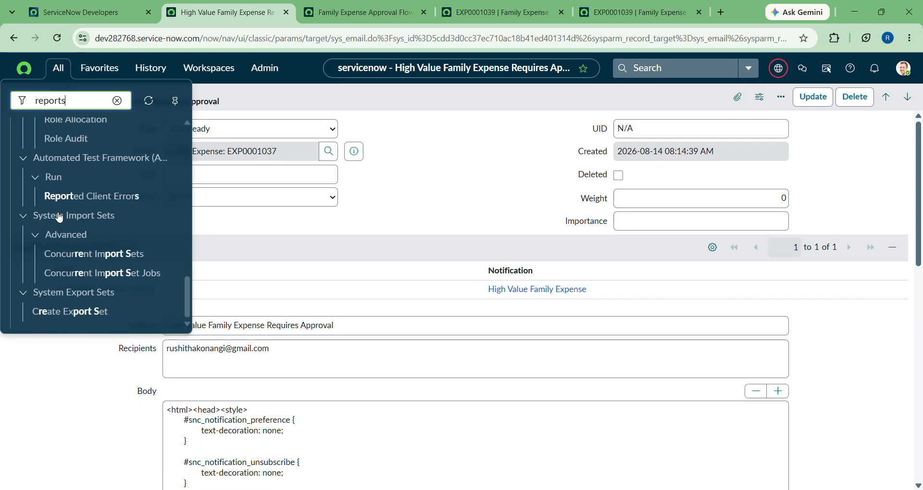
scroll(60, 216, "up", 5)
scroll(59, 216, "down", 2)
scroll(59, 217, "up", 2)
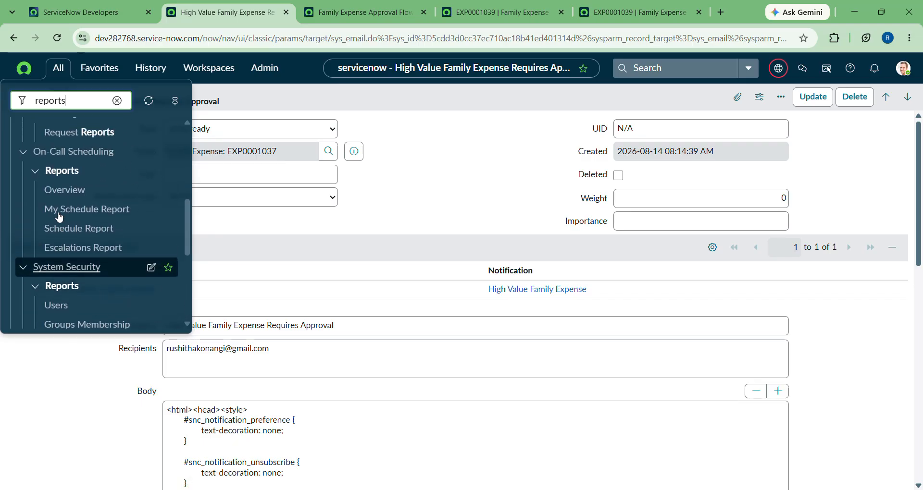
scroll(69, 158, "up", 7)
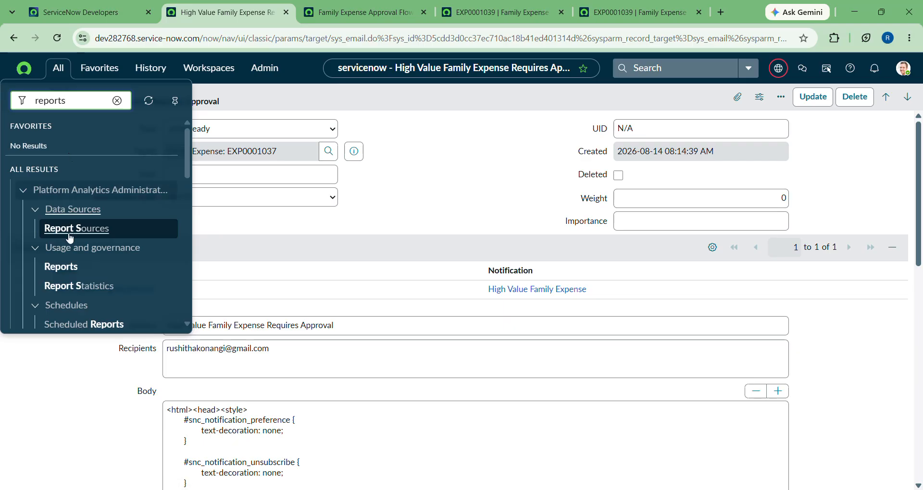
left_click(65, 269)
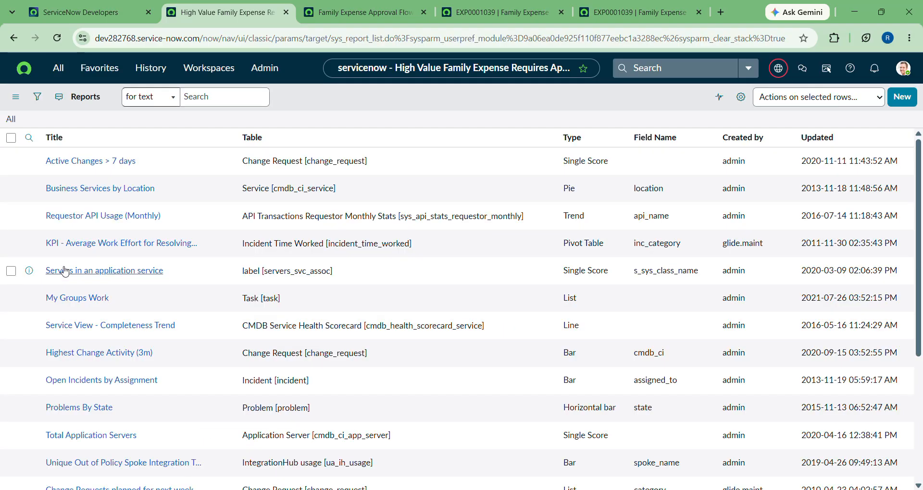
Step: Try to create a new report from the Reports list, reloading the page after each try
left_click(906, 94)
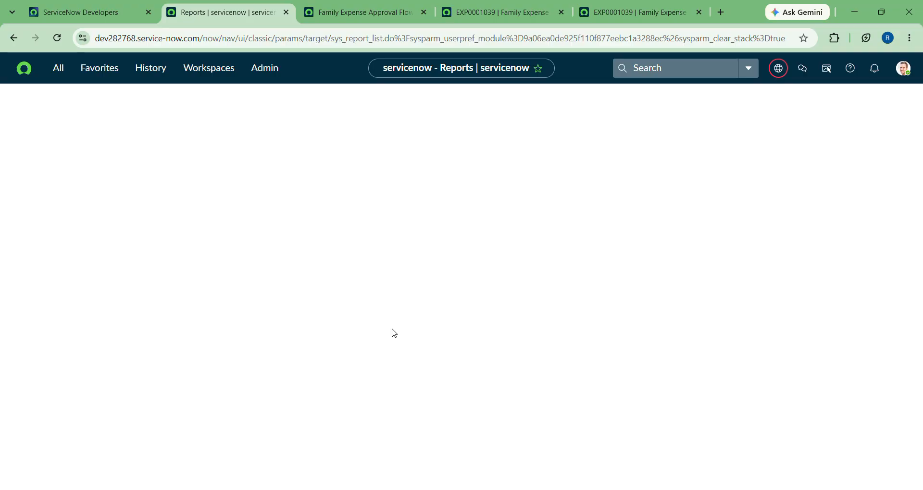
left_click(55, 44)
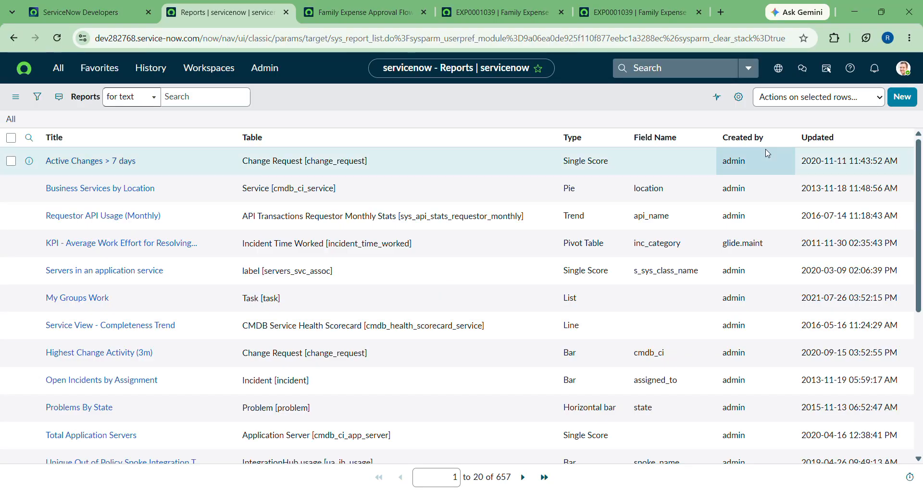
left_click(903, 99)
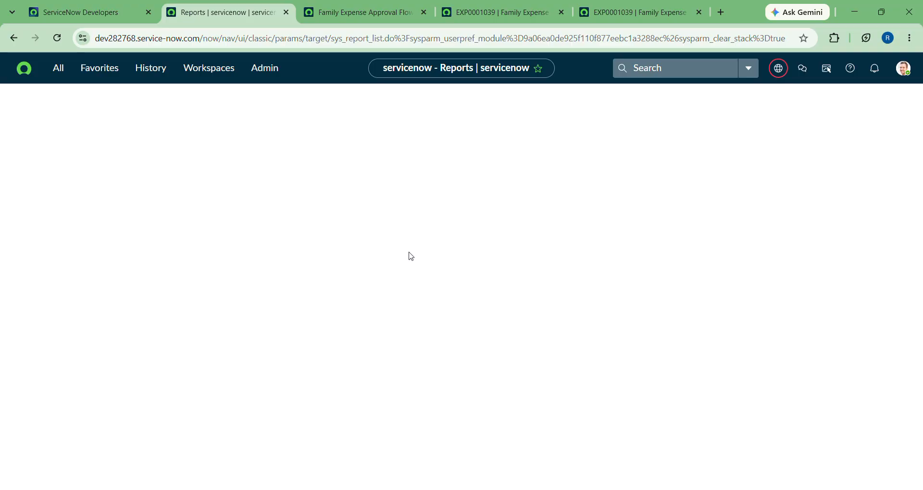
left_click(58, 69)
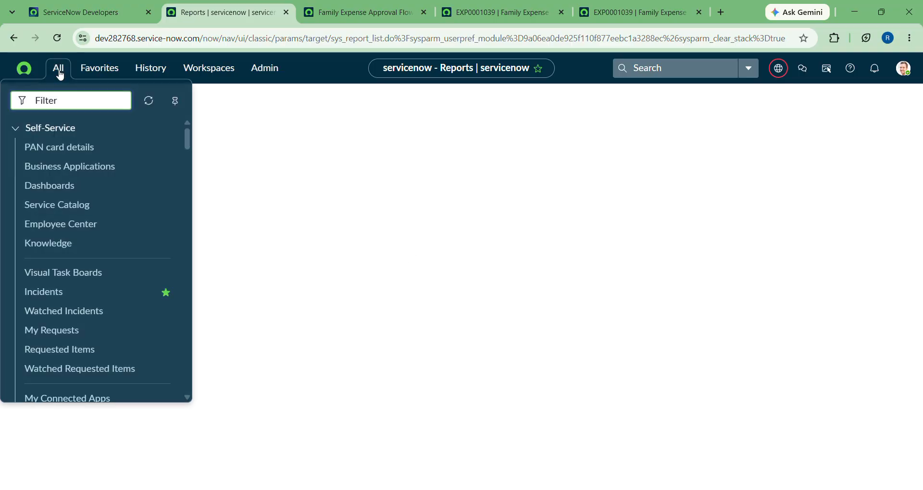
left_click(468, 160)
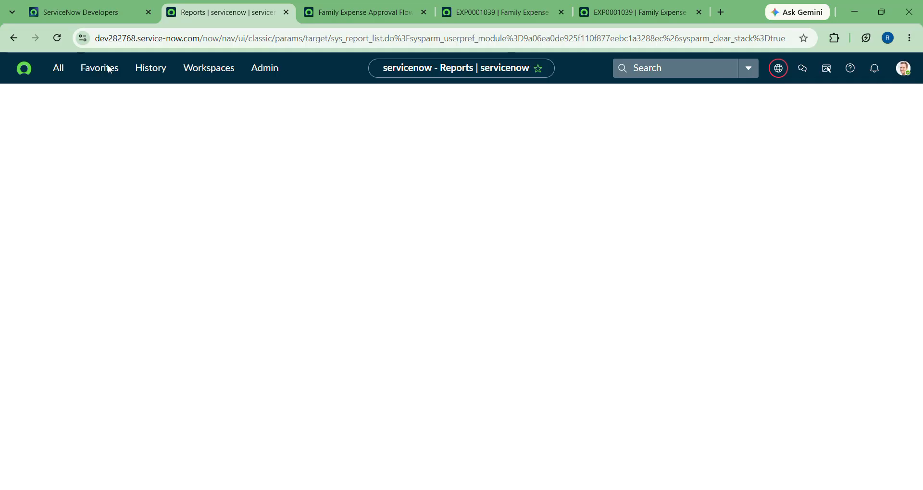
left_click(59, 46)
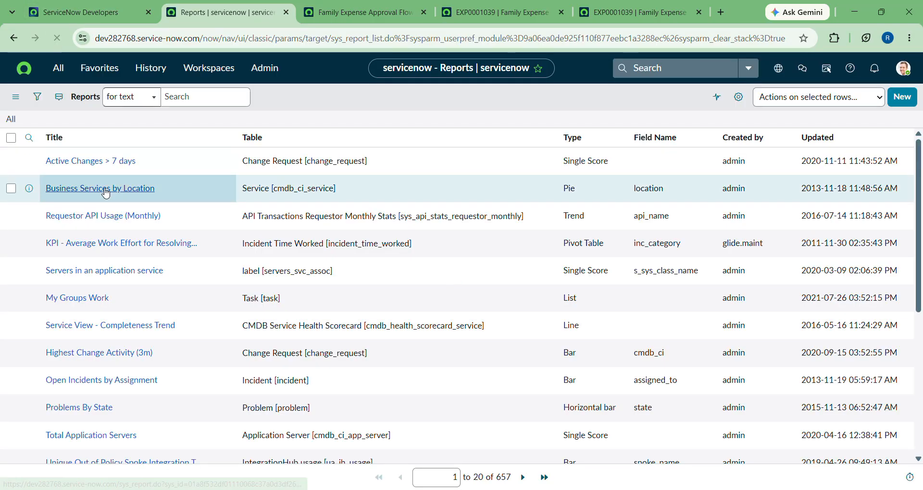
scroll(92, 188, "down", 5)
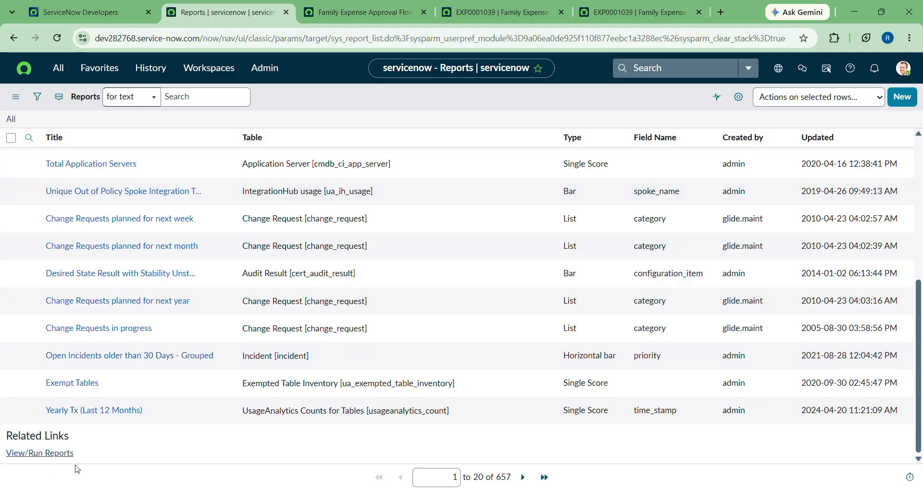
scroll(36, 448, "up", 5)
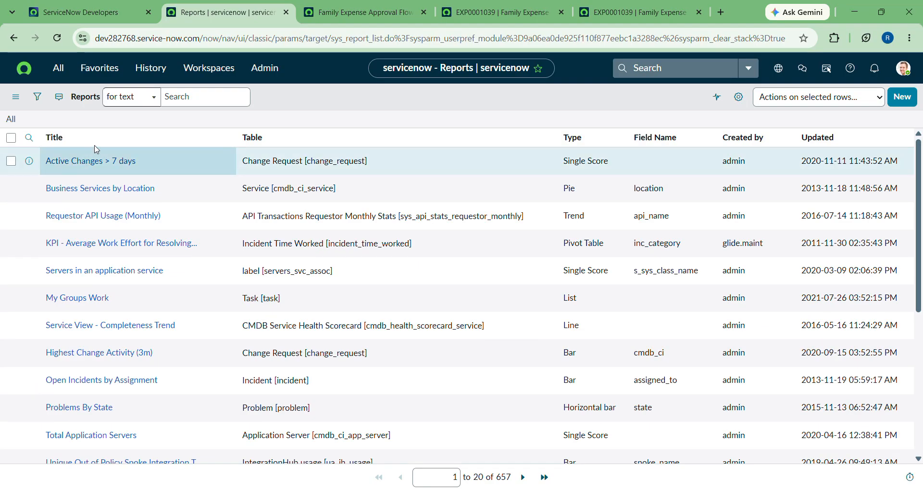
left_click(80, 98)
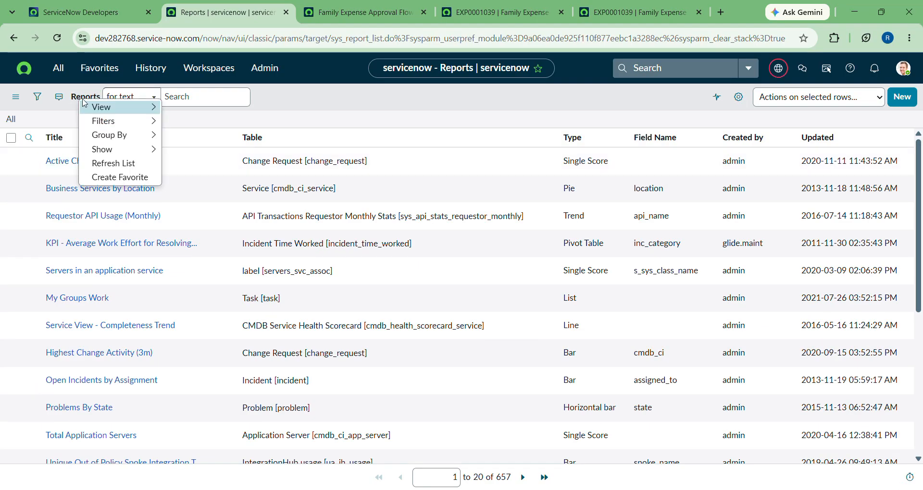
mouse_move(102, 108)
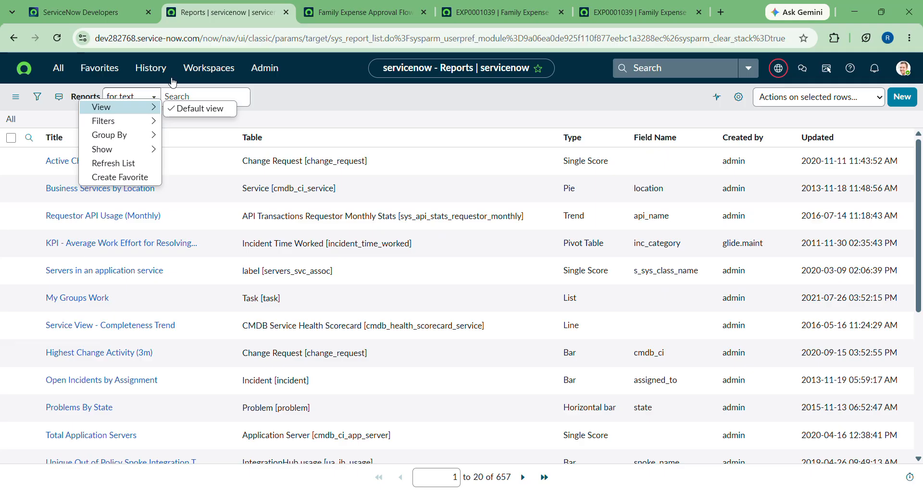
left_click(529, 104)
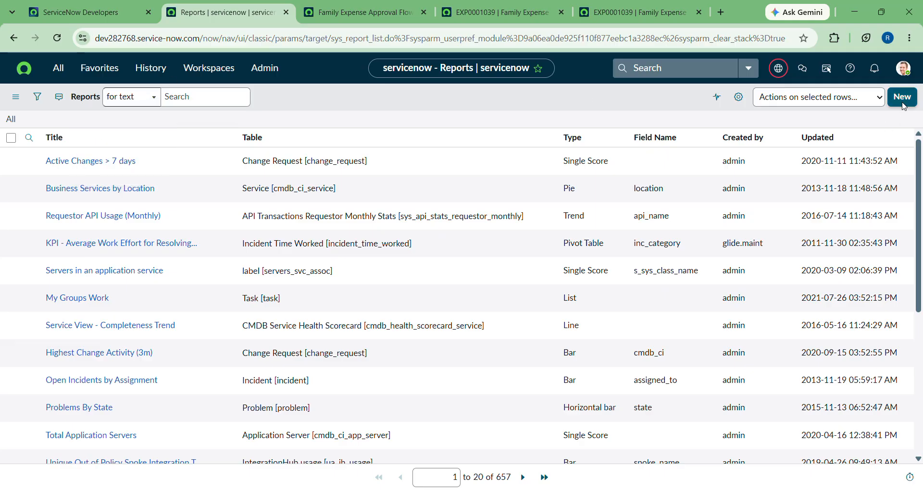
Step: Start a new report from the Reports list and name it "Total family expenses"
left_click(903, 103)
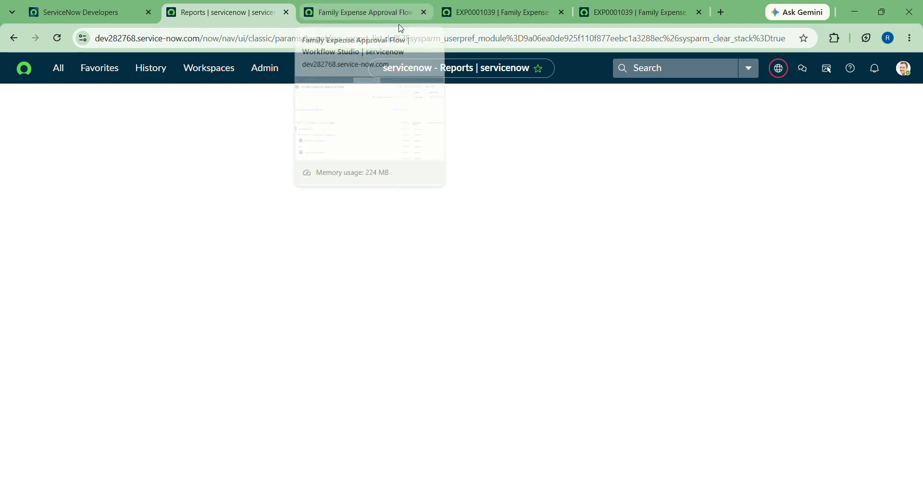
left_click(106, 179)
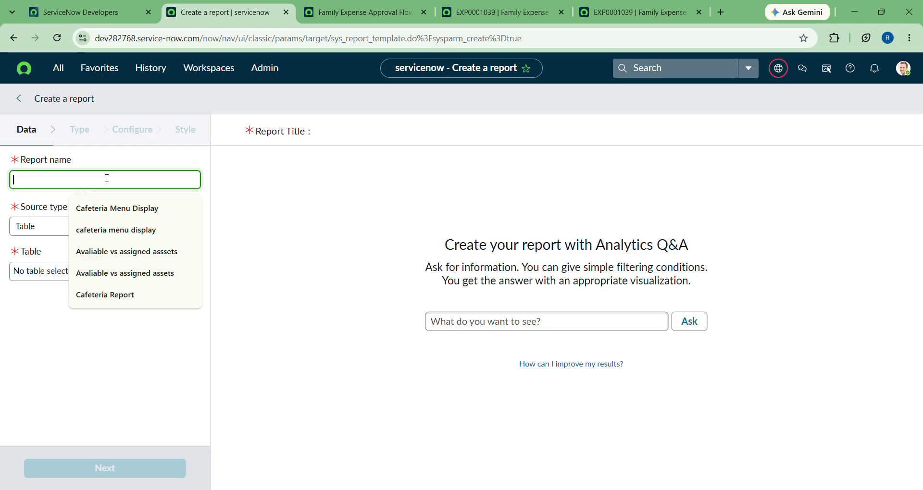
type("t")
key("BackSpace")
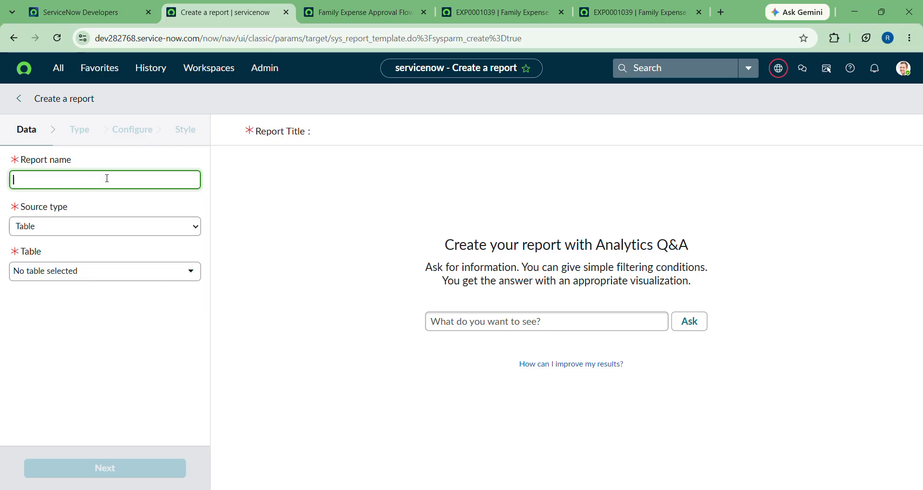
type("Total fami")
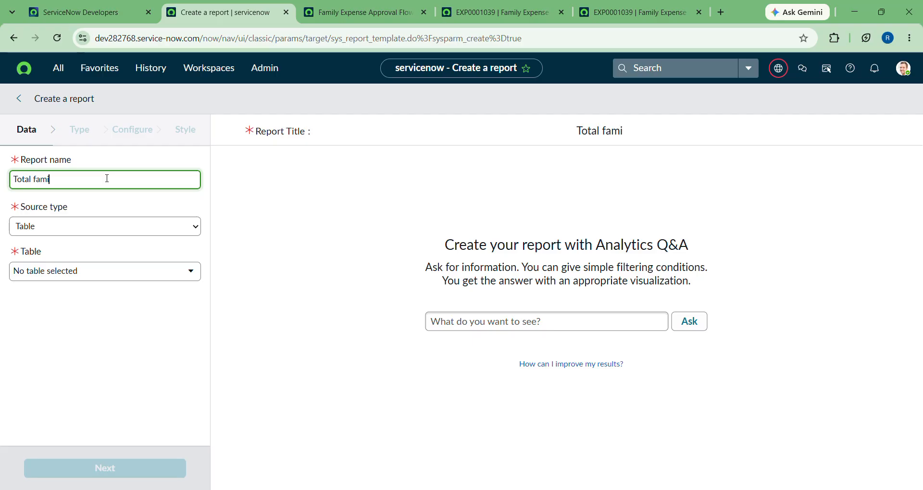
type("ly expe")
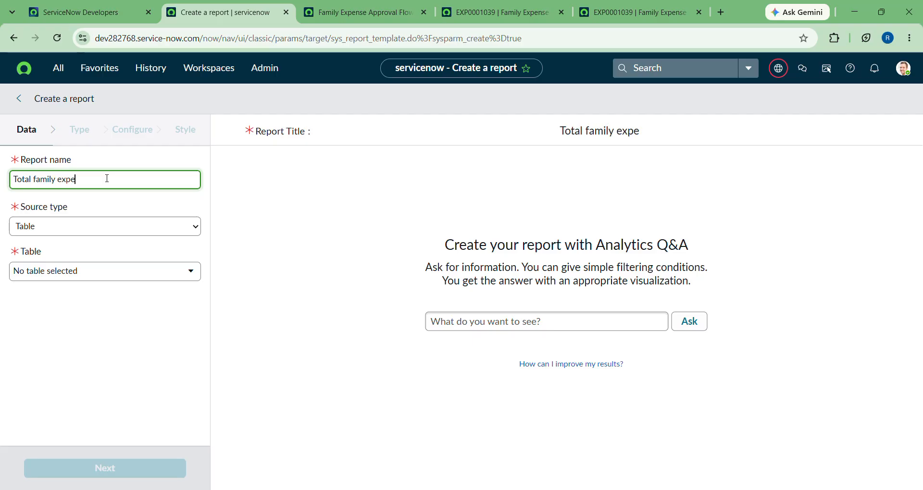
type("nses")
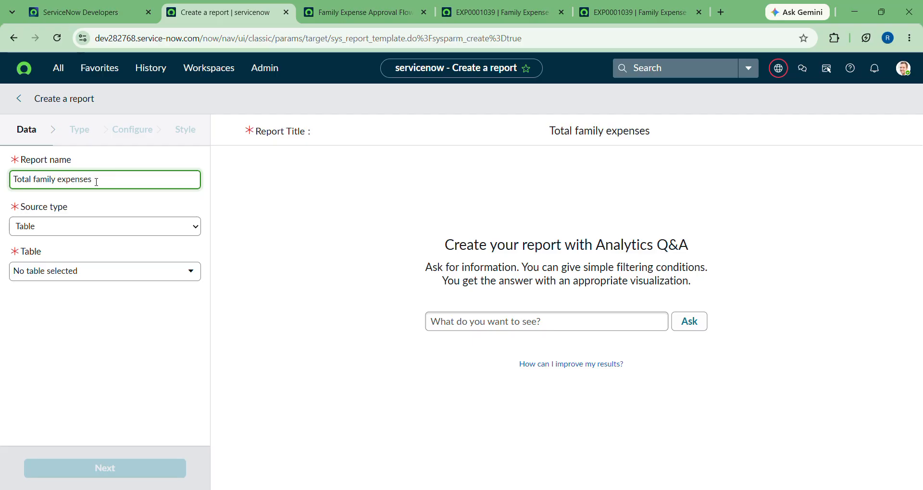
Step: Keep Table as the source type, select the Family Expense [x_1642410_family_0_family_expense] table, and continue to the report type stage
left_click(95, 231)
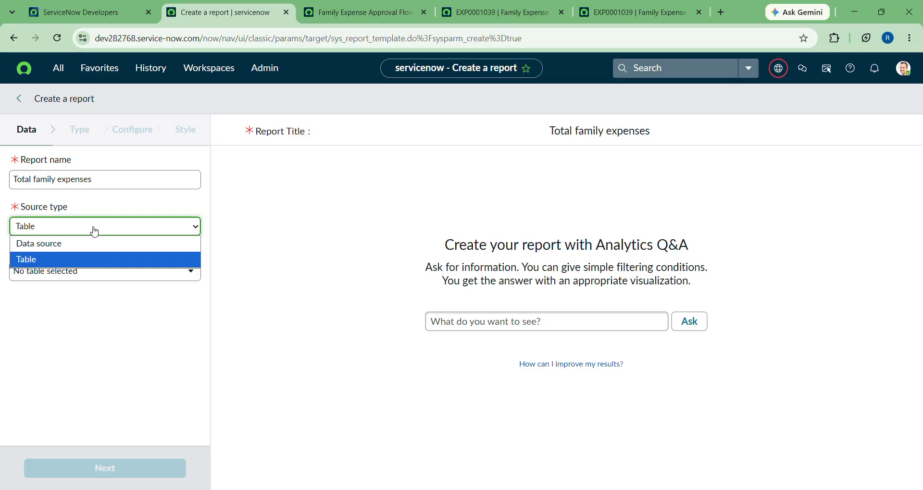
left_click(94, 230)
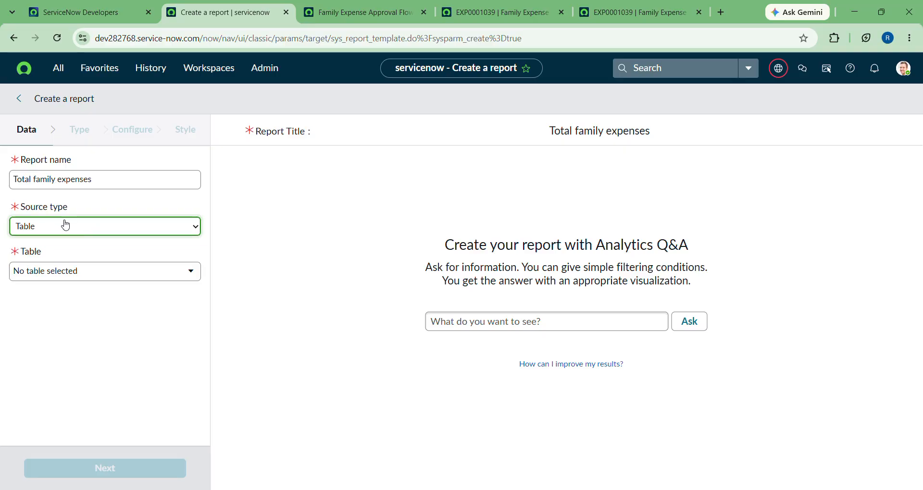
left_click(37, 273)
type("famil")
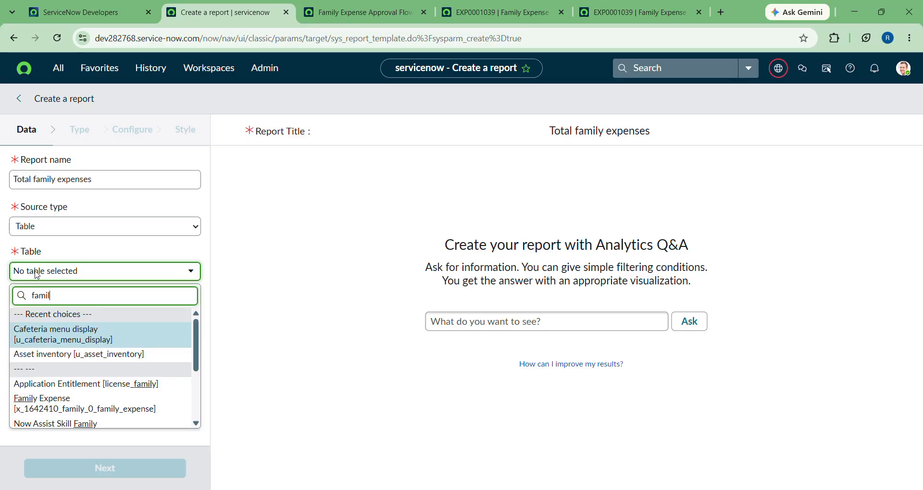
scroll(51, 384, "down", 1)
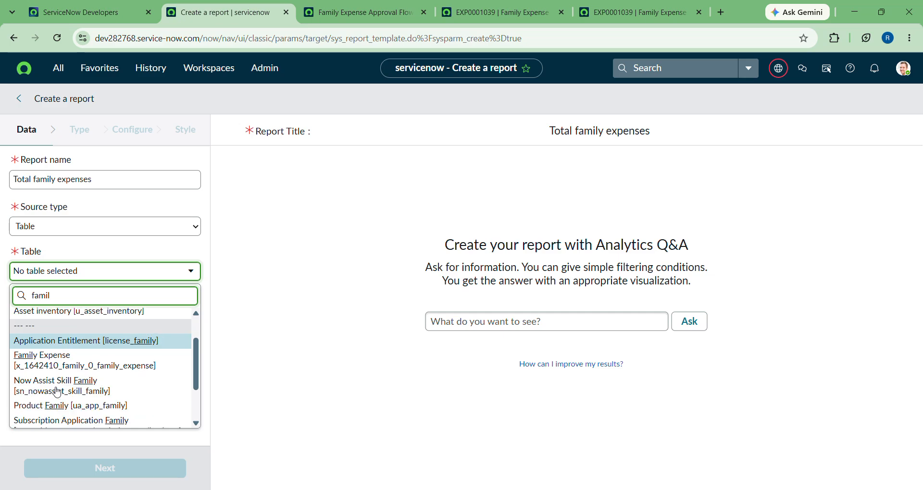
left_click(52, 363)
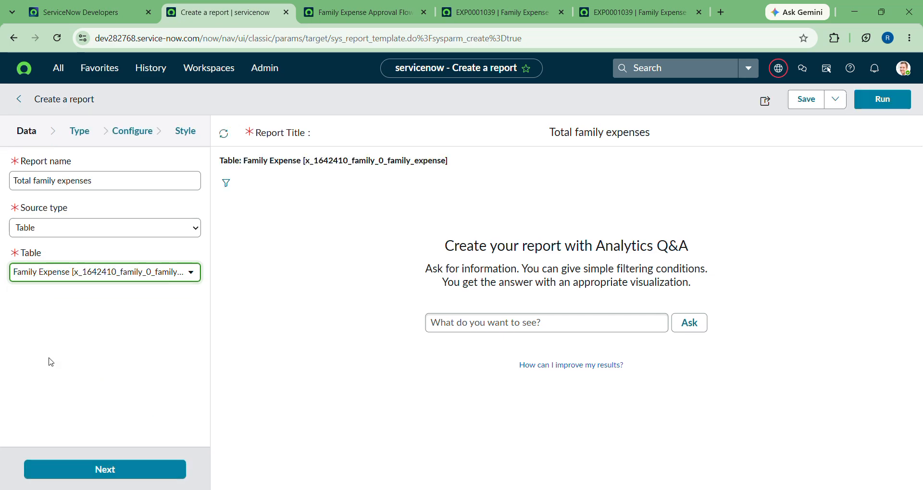
left_click(103, 469)
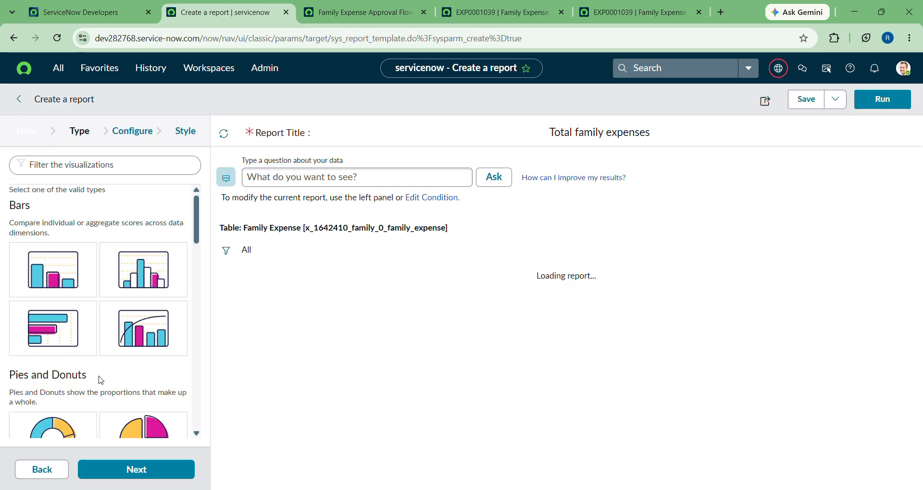
Step: Review the available visualization types and the Family Expense records in the report preview
scroll(96, 336, "down", 5)
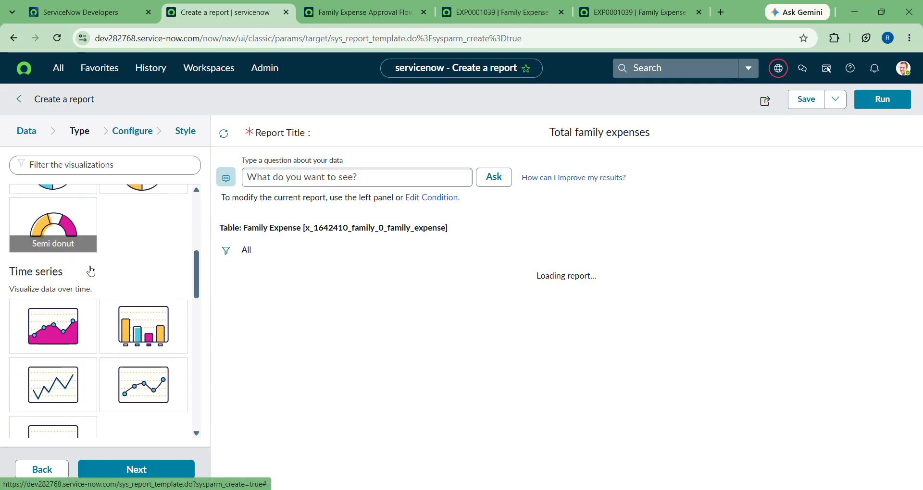
scroll(89, 269, "up", 5)
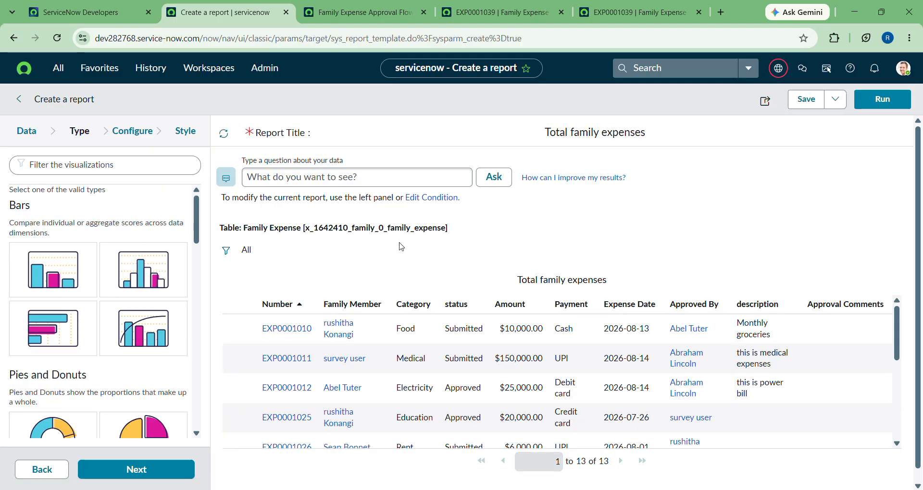
scroll(542, 357, "down", 1)
scroll(542, 357, "down", 5)
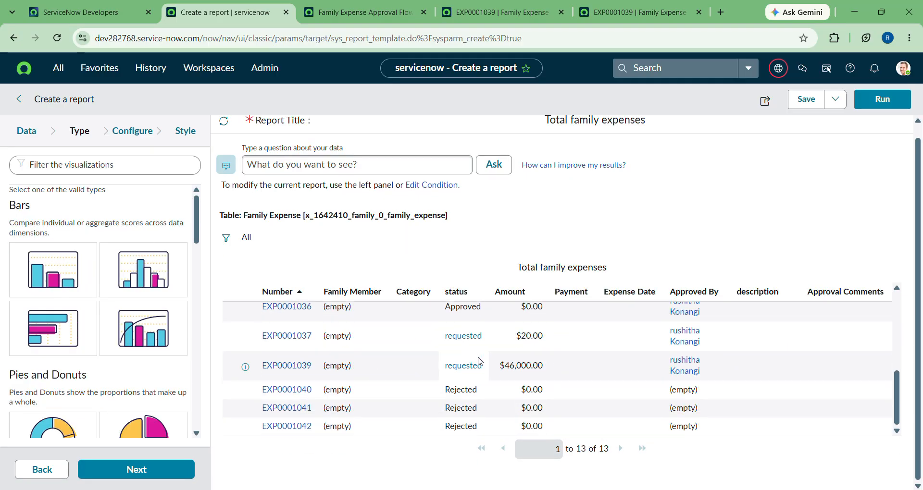
scroll(478, 337, "up", 5)
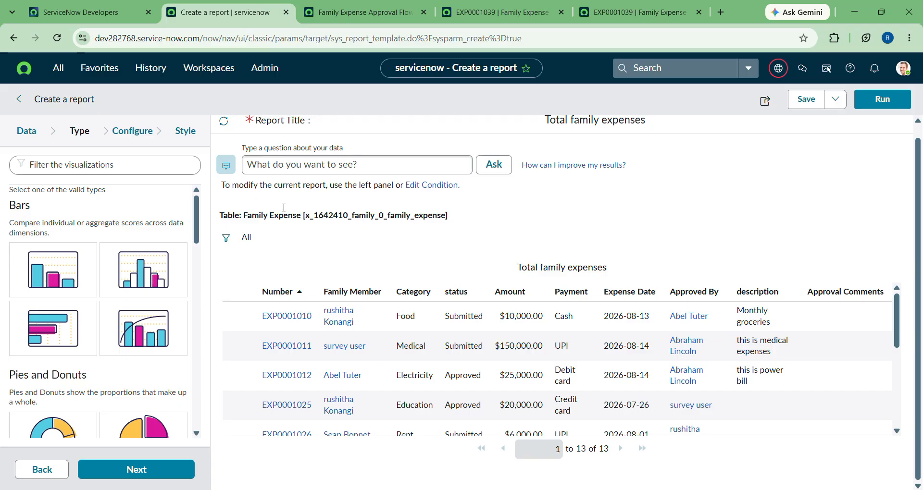
scroll(74, 278, "down", 10)
scroll(81, 295, "down", 5)
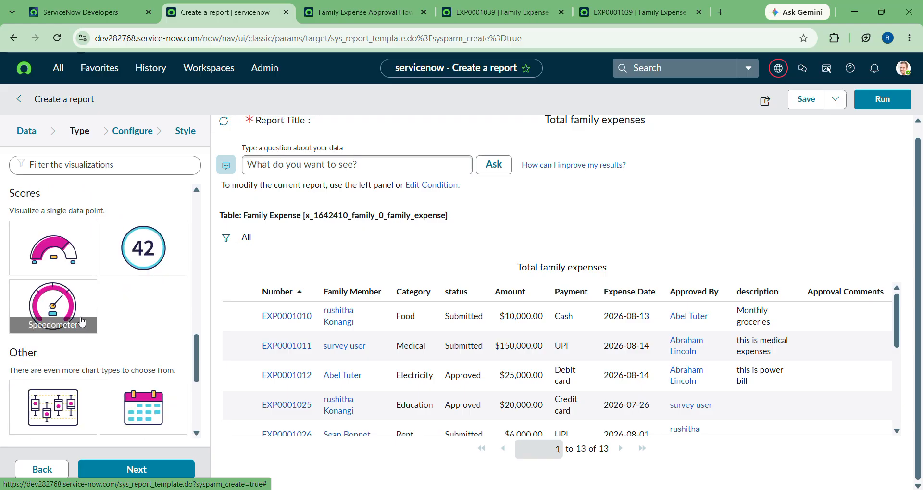
scroll(82, 322, "up", 4)
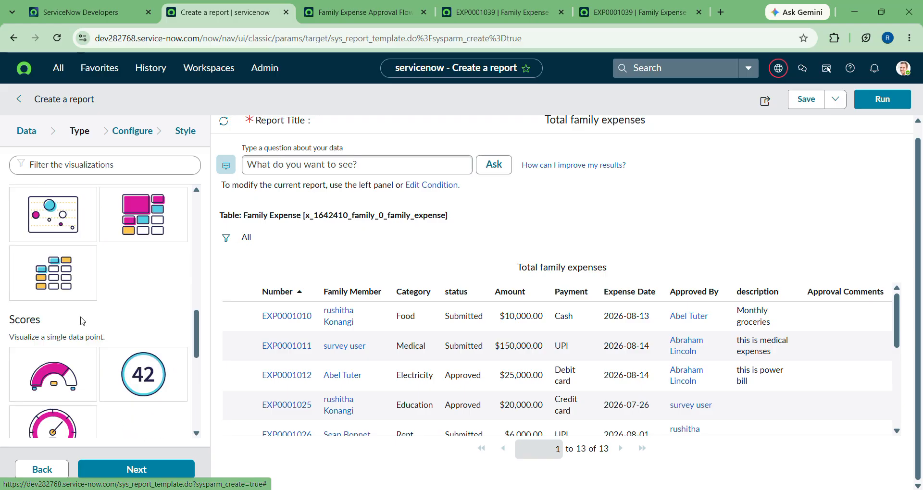
scroll(82, 323, "up", 2)
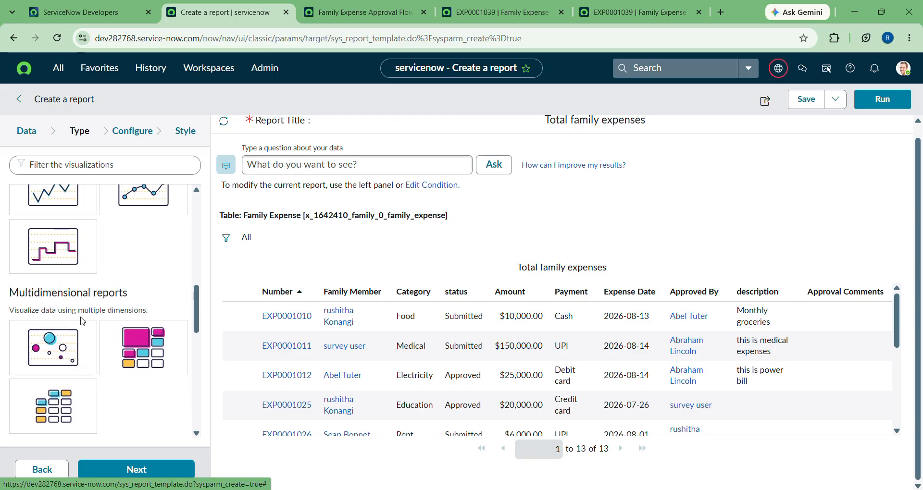
scroll(81, 322, "up", 5)
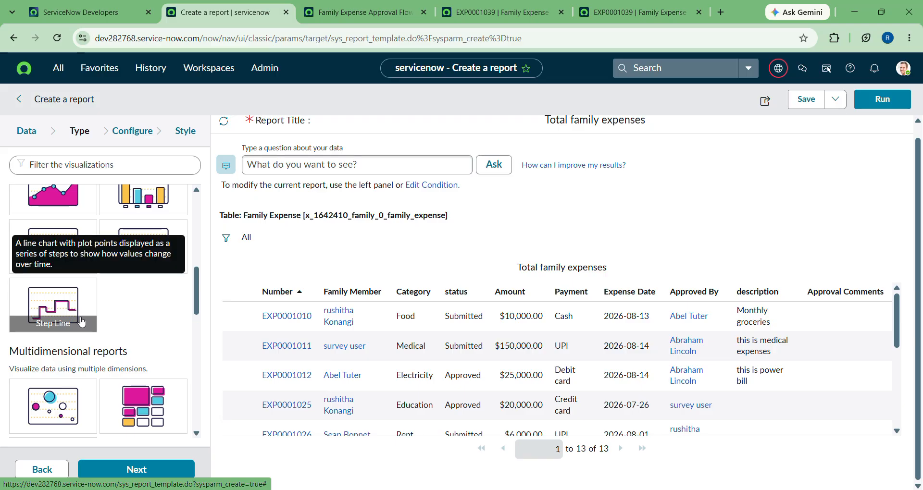
scroll(81, 323, "up", 4)
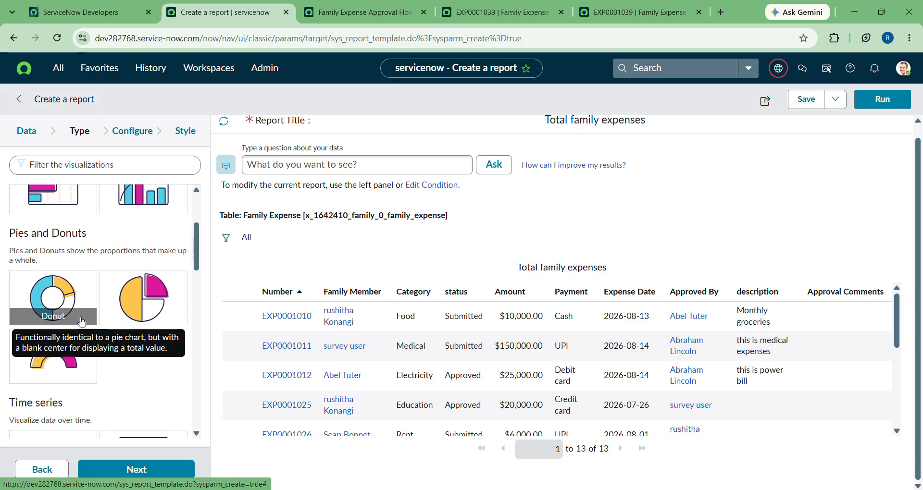
scroll(82, 322, "up", 4)
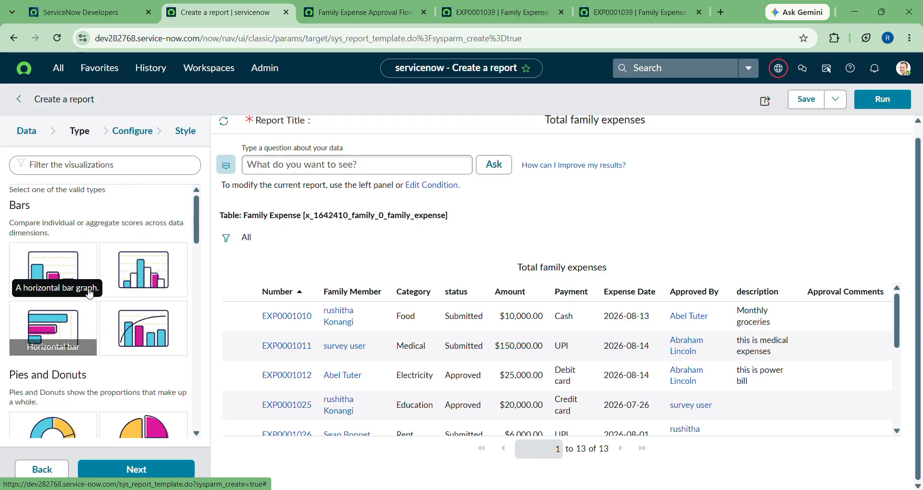
Step: In the report's configuration stage, remove Approval Comments and description from the selected columns
left_click(138, 141)
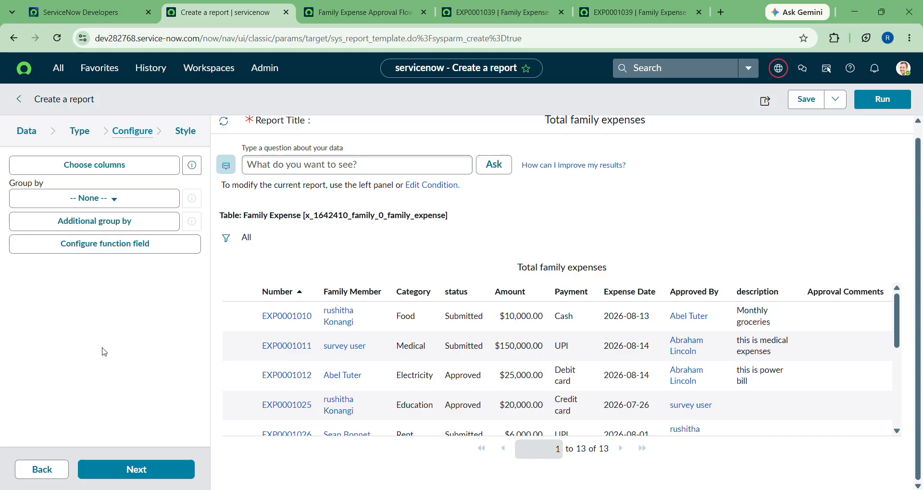
left_click(127, 166)
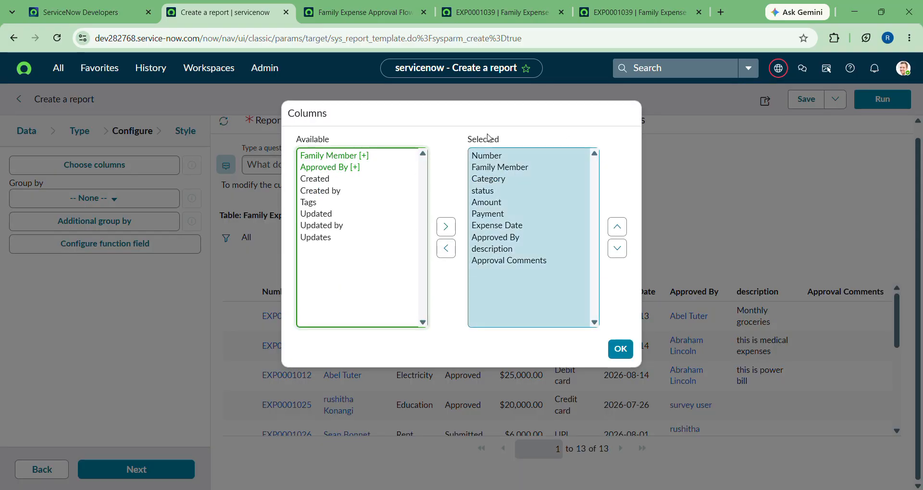
left_click(474, 260)
left_click(446, 250)
left_click(481, 251)
left_click(445, 227)
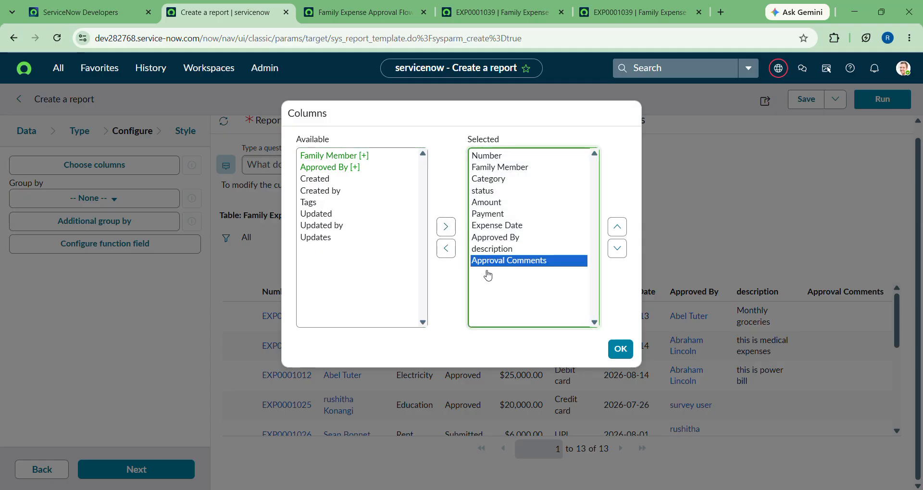
left_click(446, 249)
left_click(476, 249)
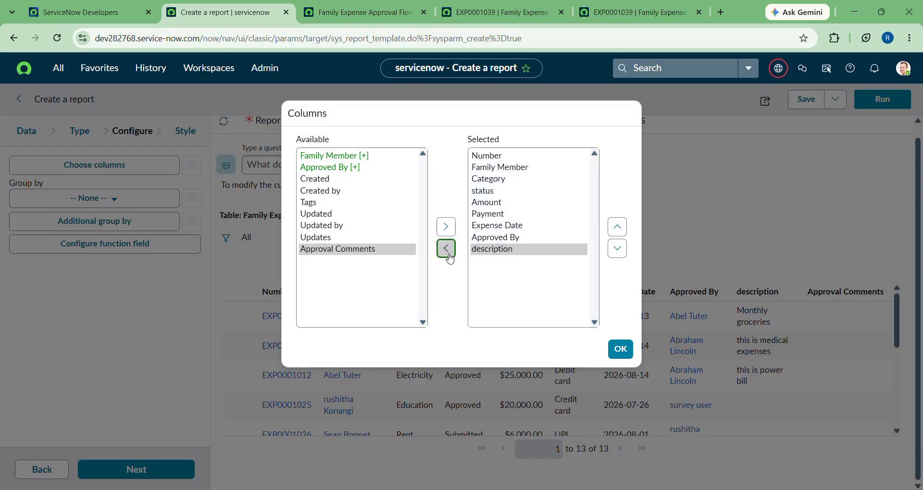
left_click(447, 250)
left_click(621, 355)
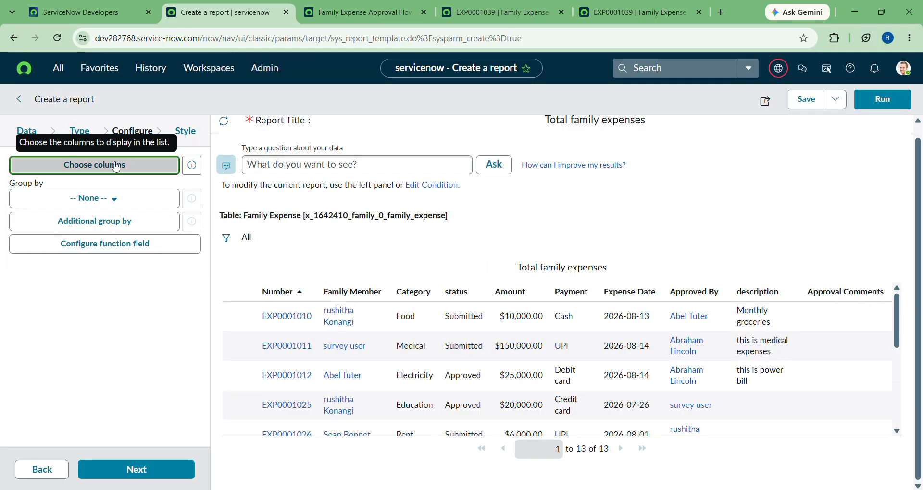
Step: Group the report data by Expense Date
left_click(116, 166)
left_click(72, 278)
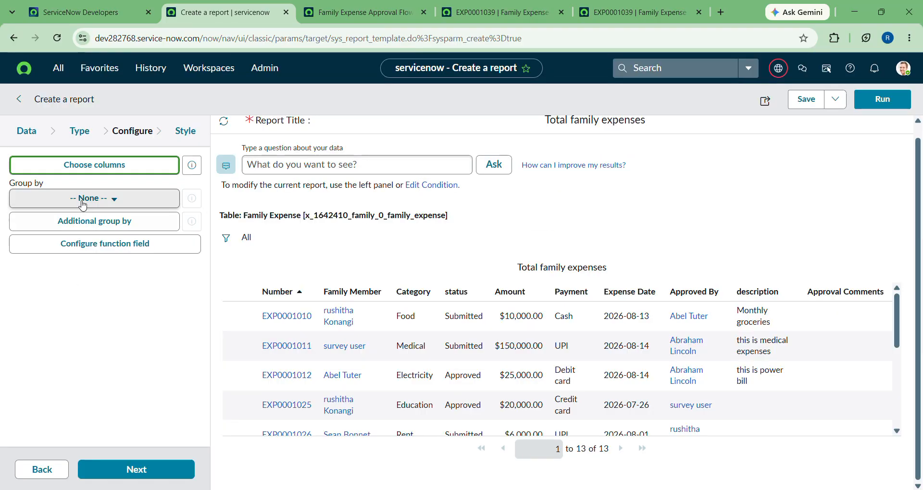
left_click(83, 199)
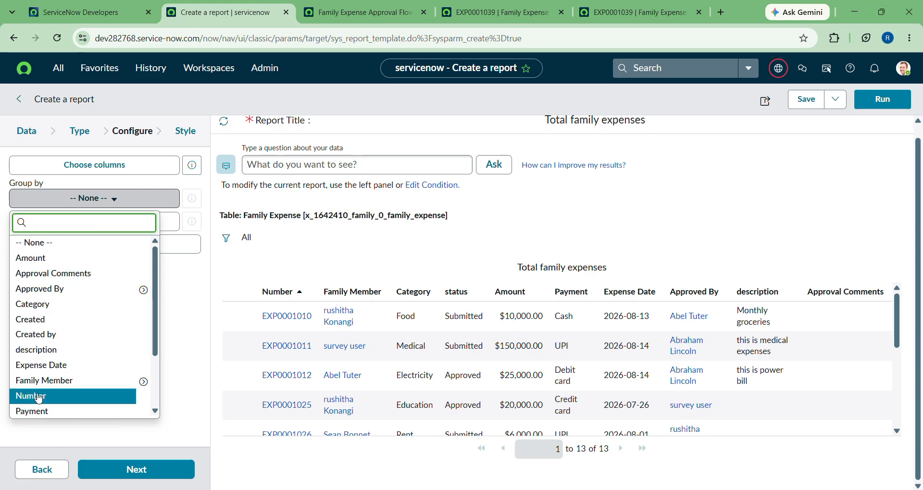
left_click(46, 365)
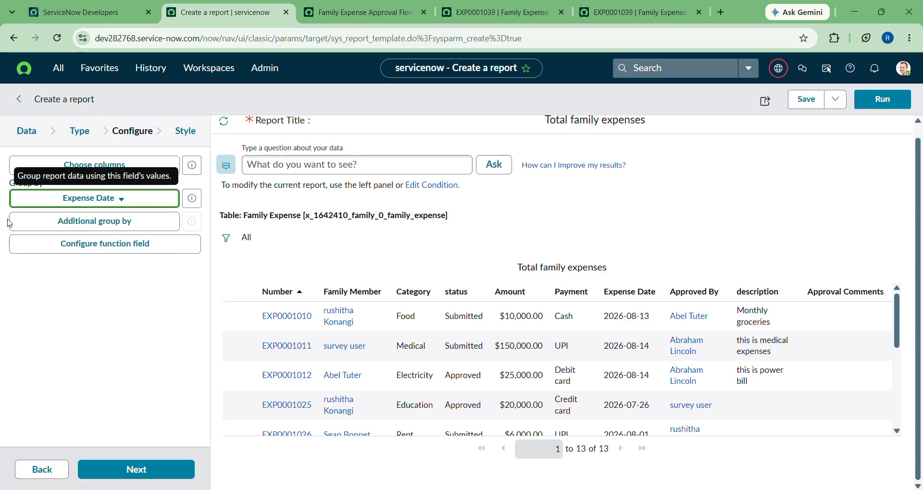
Step: Check the additional group-by fields and the function field option, dismissing both dialogs
left_click(135, 225)
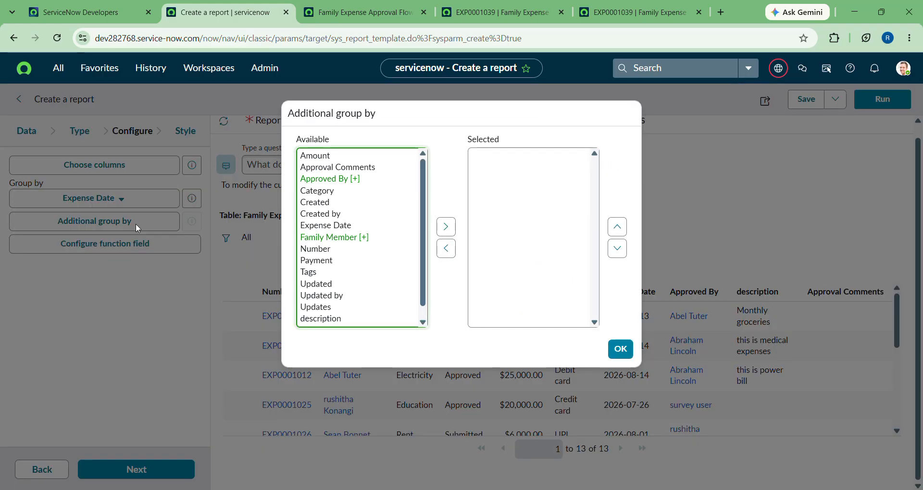
left_click(135, 223)
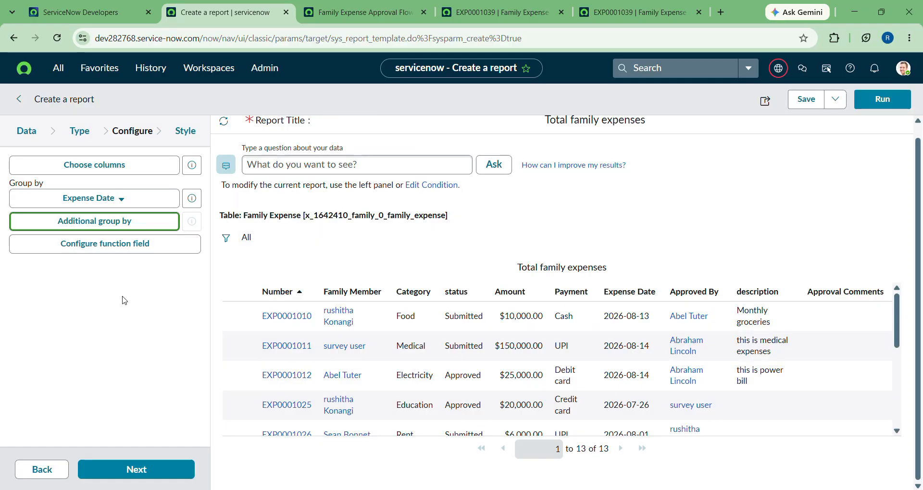
left_click(133, 246)
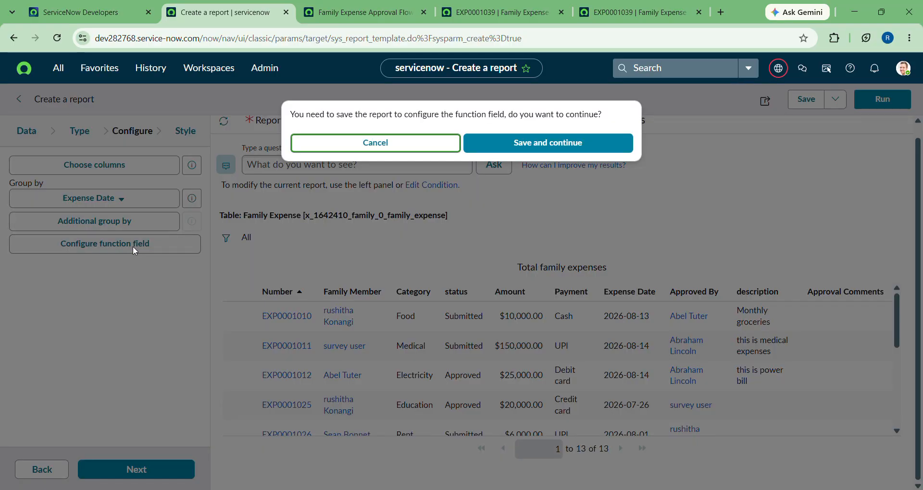
left_click(408, 143)
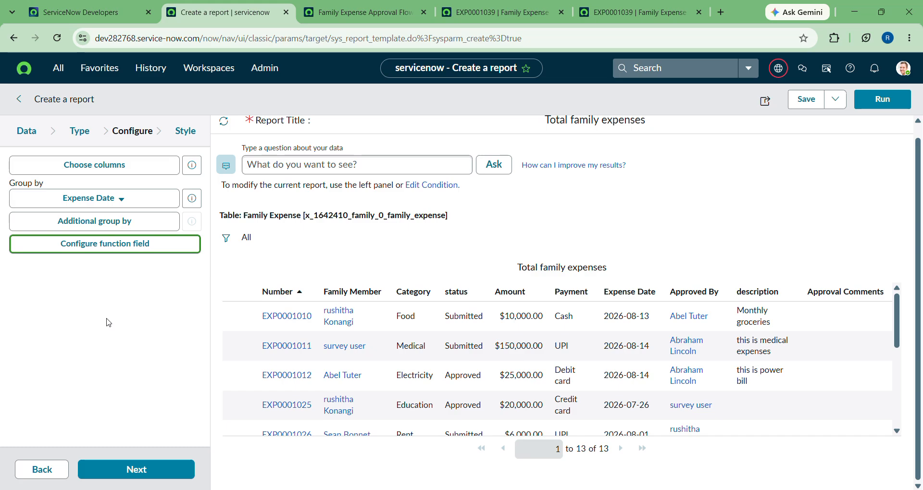
Step: Continue to the style stage and review the sharing options and the grouped expenses in the report preview
left_click(144, 472)
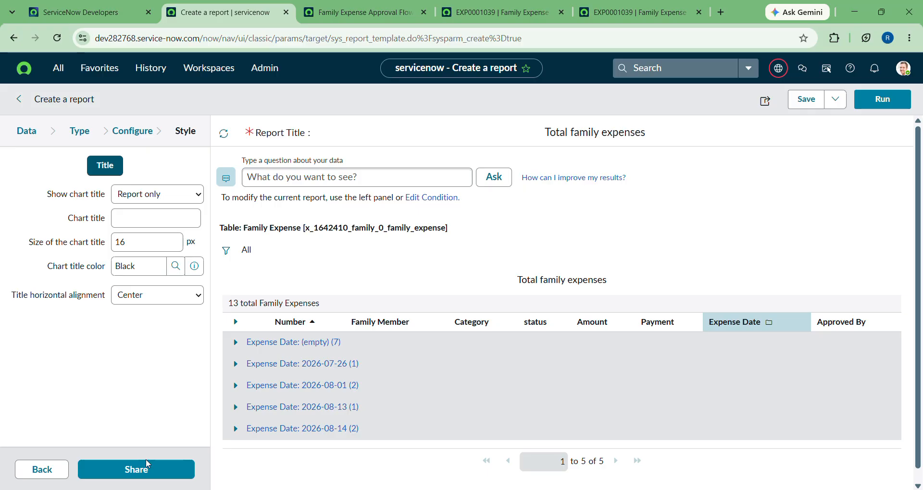
left_click(151, 473)
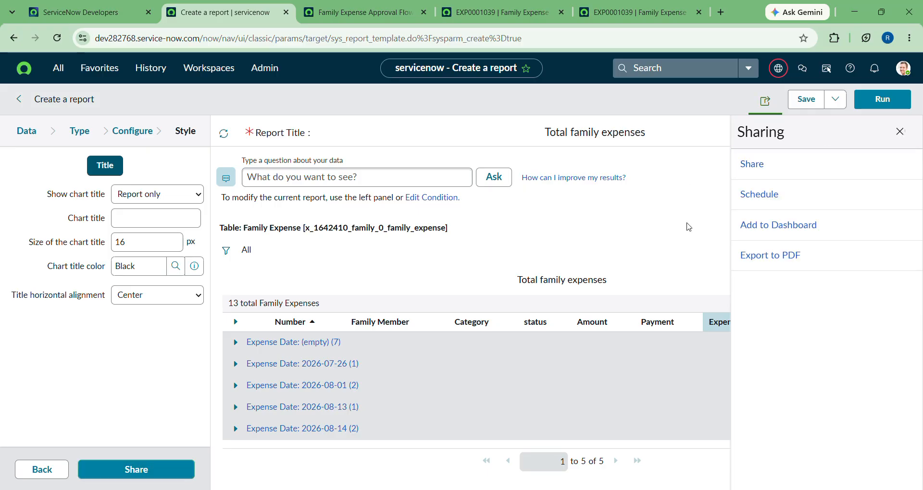
left_click(900, 128)
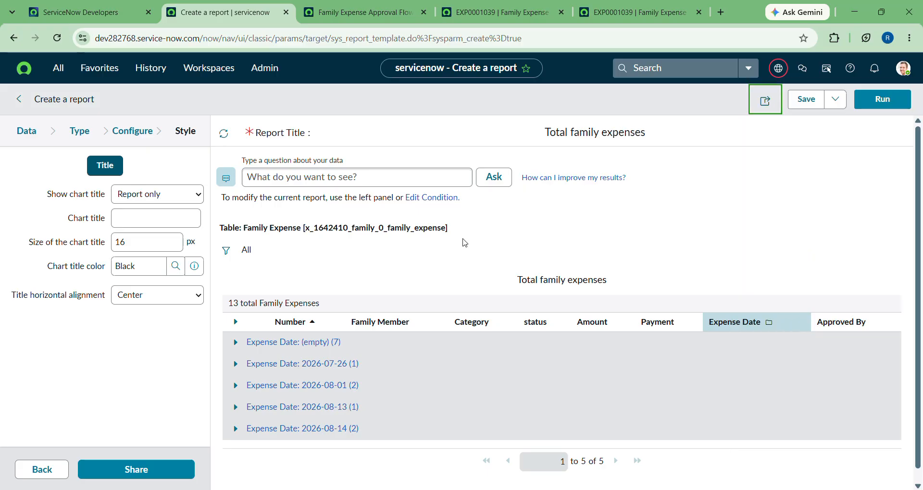
scroll(390, 262, "down", 1)
scroll(329, 372, "up", 2)
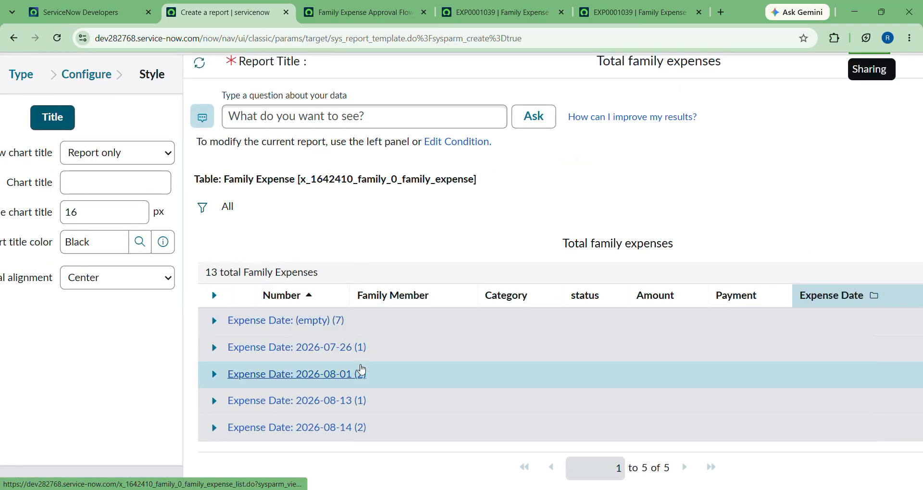
scroll(437, 346, "down", 2)
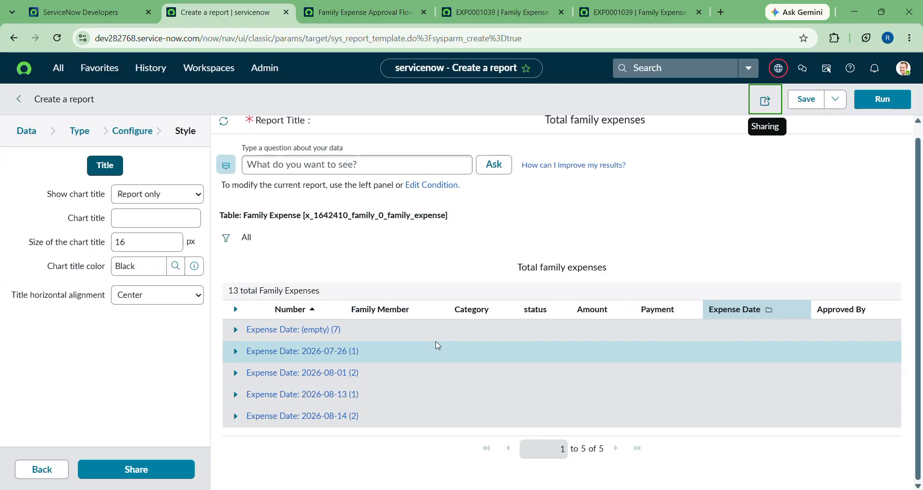
Step: Return to the report type stage, select the Bar visualization, and continue to its configuration
left_click(130, 133)
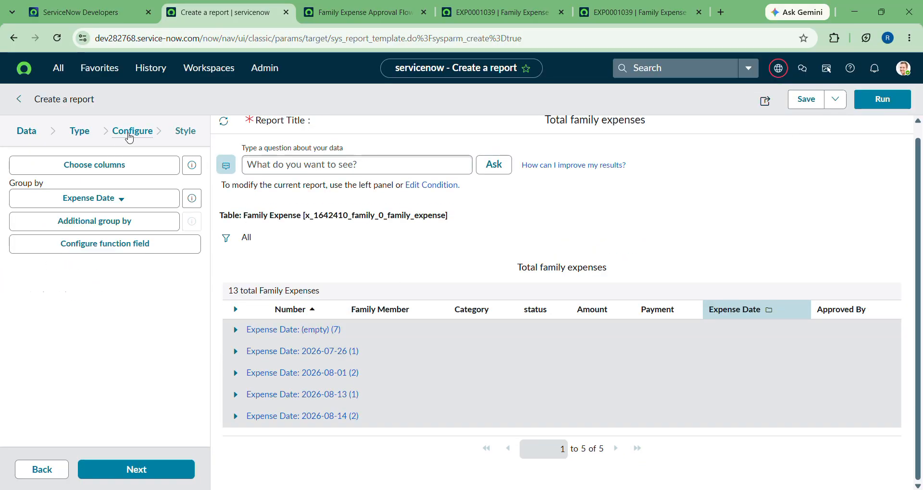
left_click(88, 131)
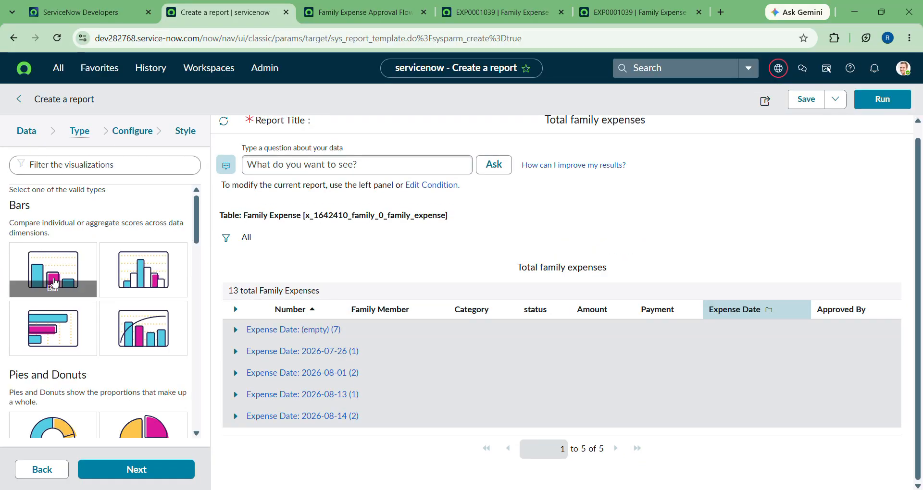
left_click(132, 468)
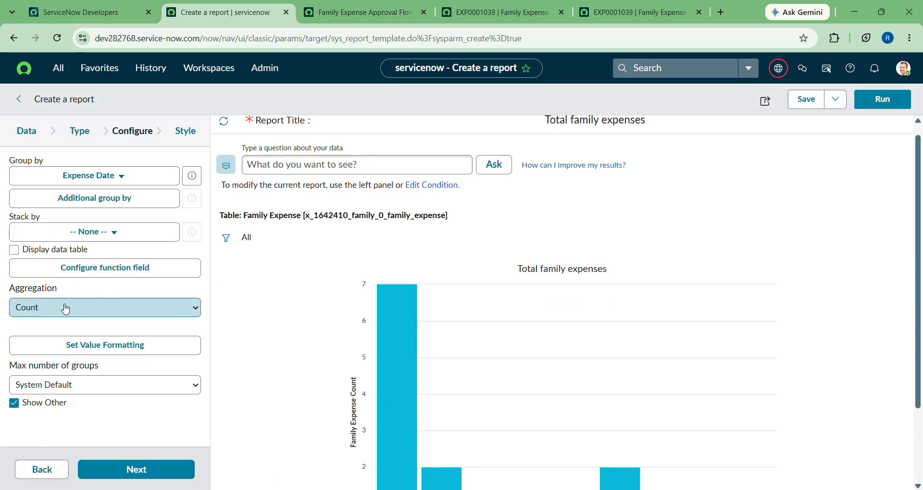
Step: Group the bar chart by Amount, aggregate it by the Sum of Amount, and continue to the style stage
left_click(106, 181)
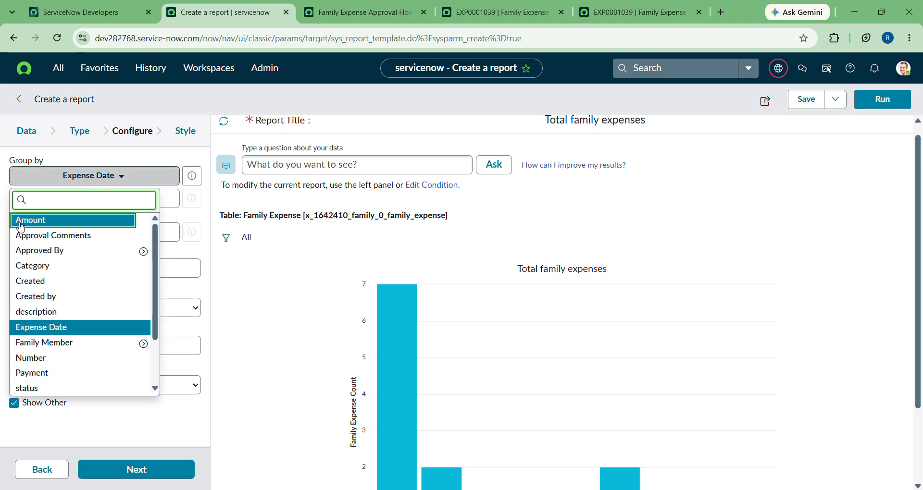
left_click(20, 220)
left_click(70, 308)
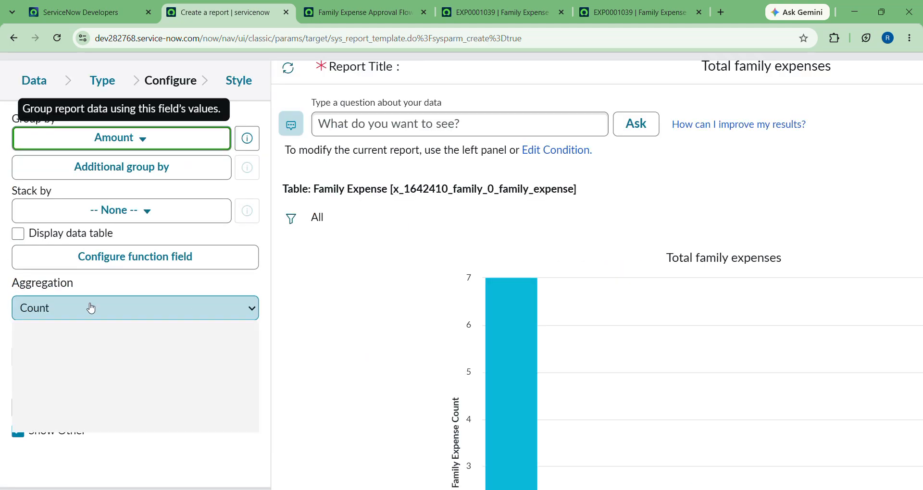
left_click(38, 359)
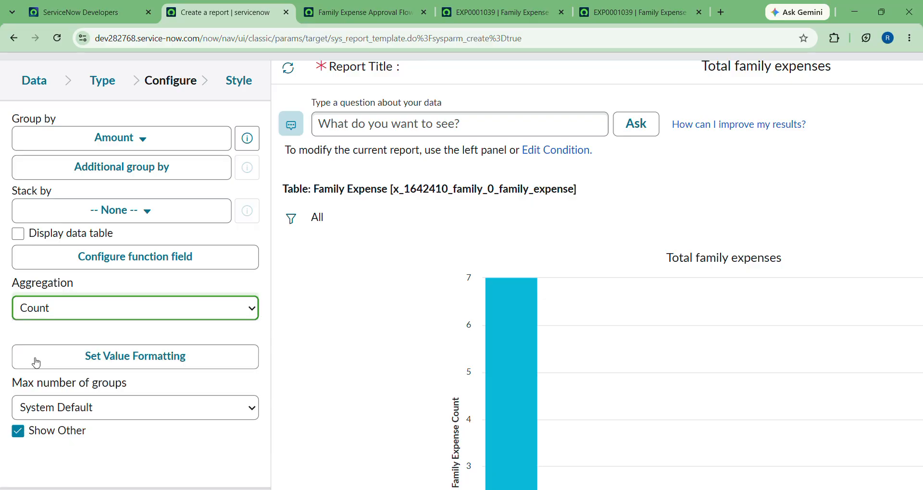
scroll(86, 336, "down", 1)
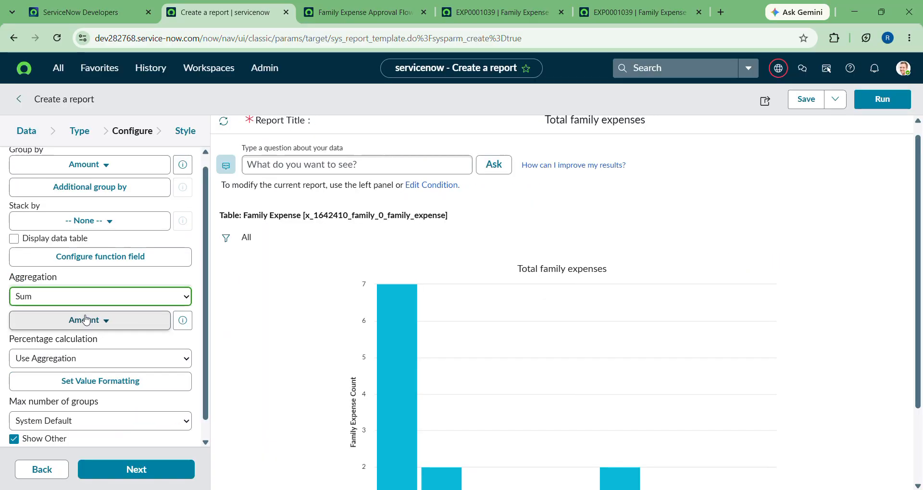
left_click(136, 469)
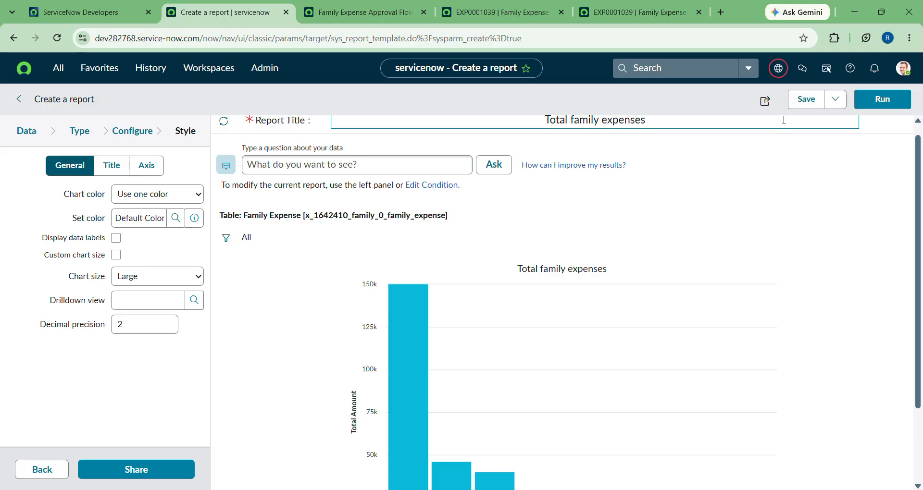
Step: Set the chart color to "Use color palette" and run the report
scroll(543, 255, "down", 2)
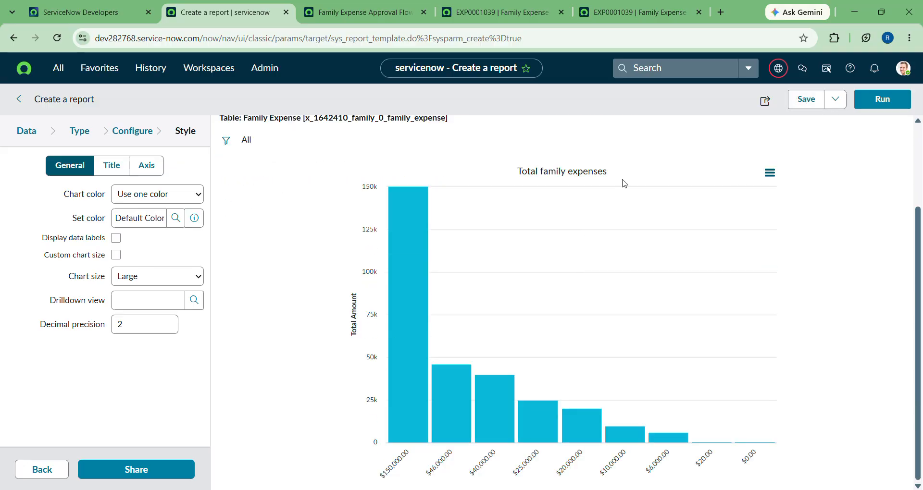
scroll(426, 346, "up", 2)
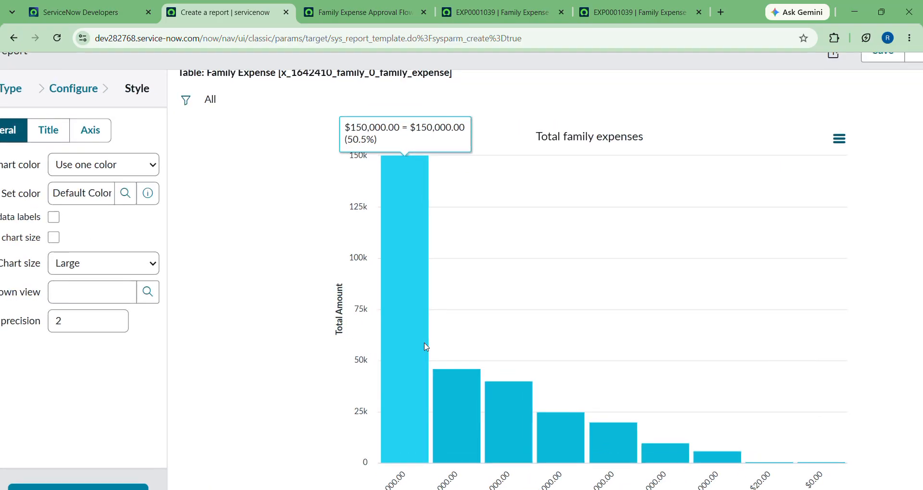
scroll(426, 346, "down", 1)
scroll(274, 367, "down", 2)
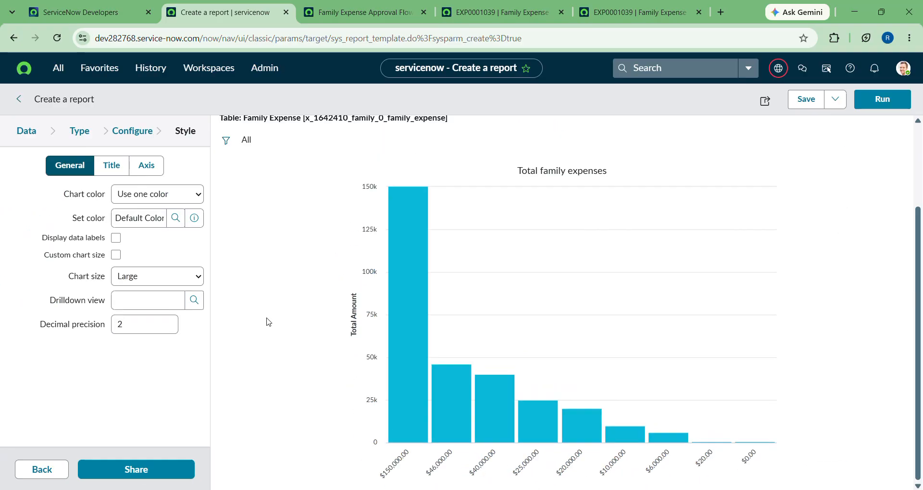
left_click(173, 197)
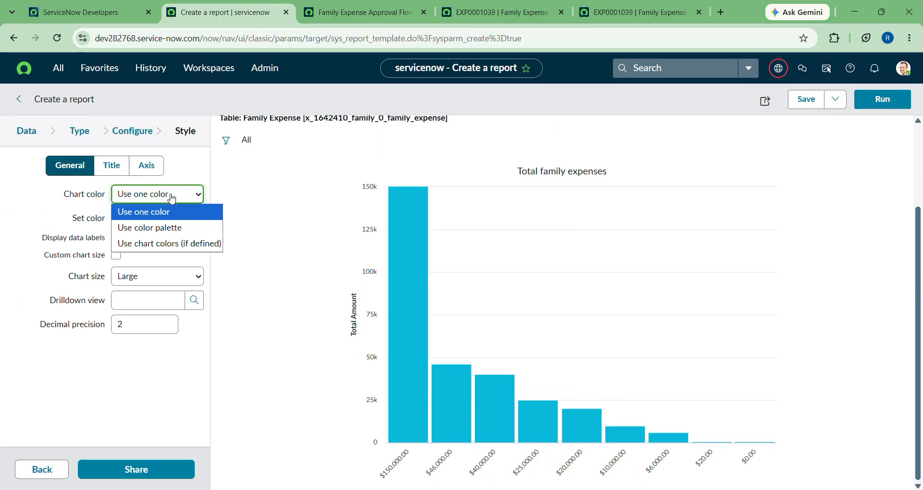
left_click(179, 207)
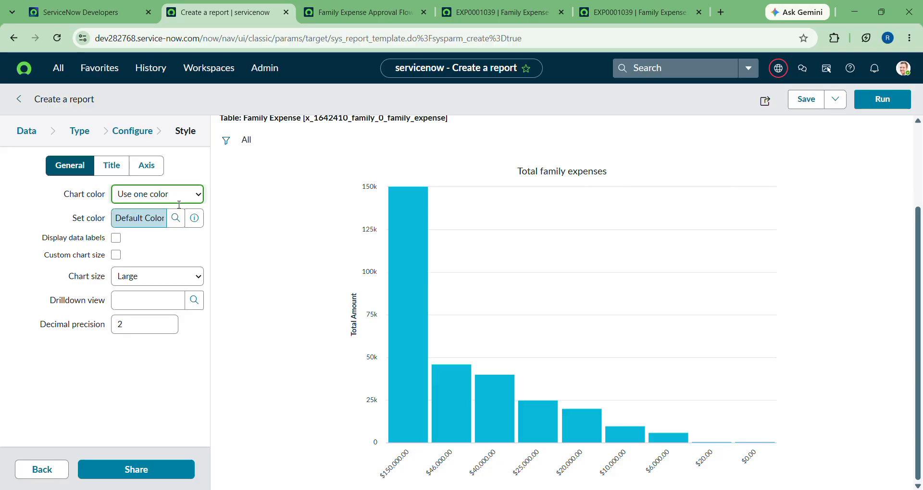
left_click(178, 200)
left_click(142, 229)
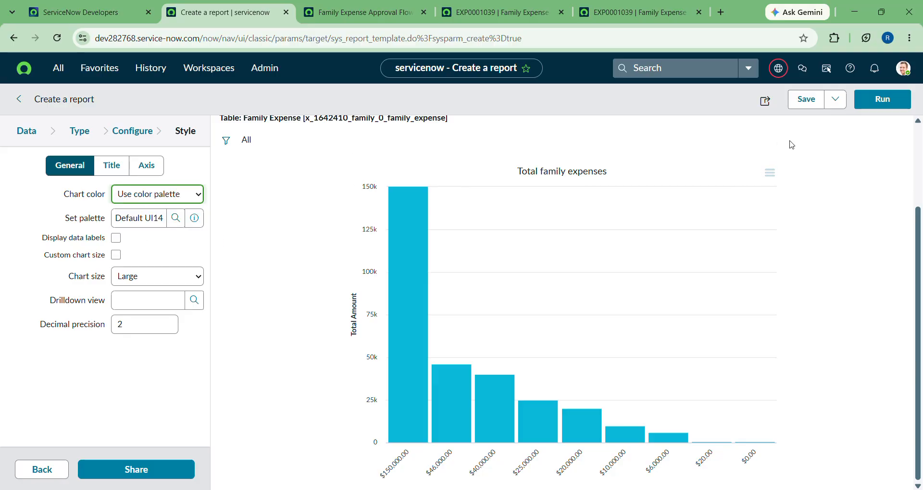
left_click(883, 101)
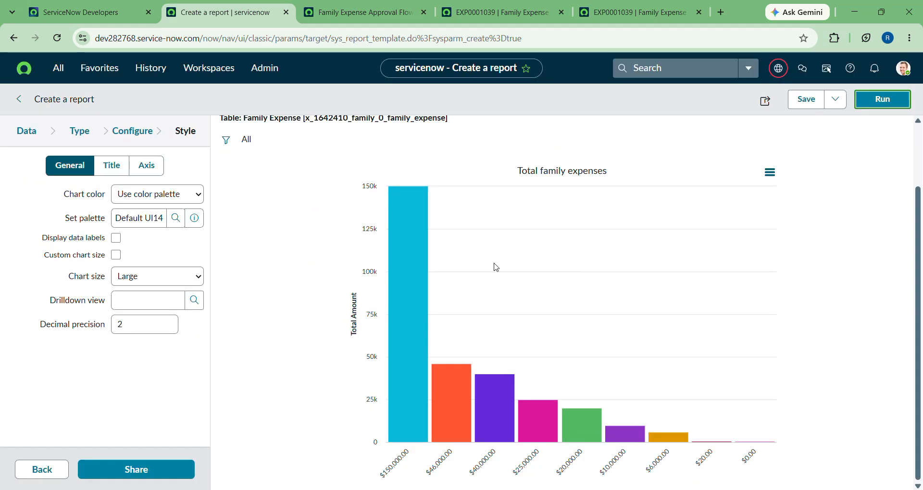
Step: Set the chart size to Medium and run the report again
scroll(222, 217, "up", 1)
left_click(149, 276)
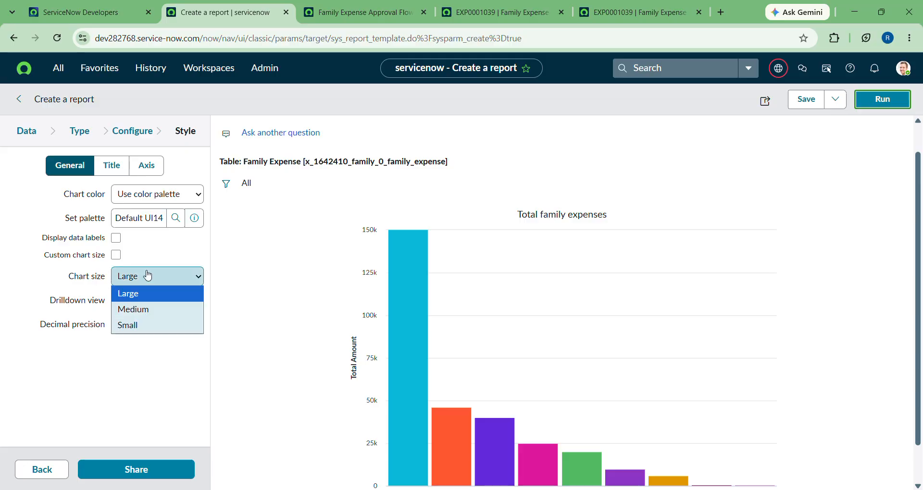
left_click(138, 310)
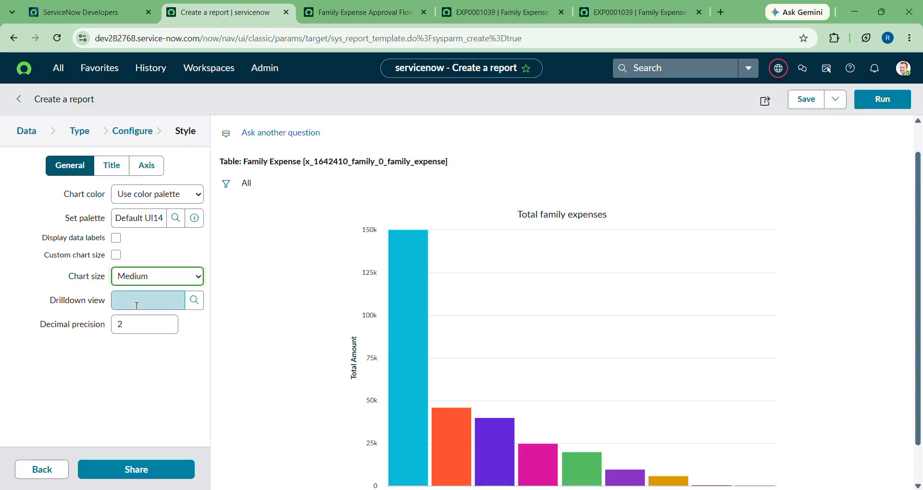
left_click(899, 104)
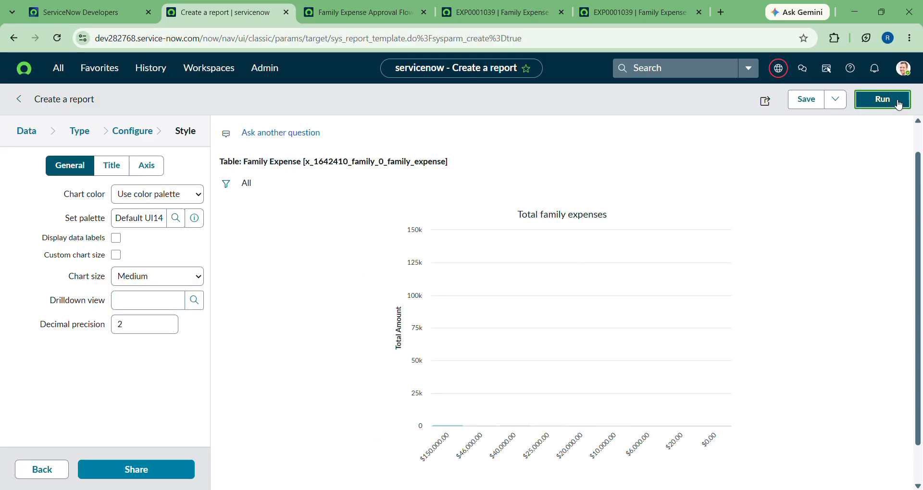
Step: Set the chart size to Large and the chart title color to #68abda, and run the report
left_click(121, 278)
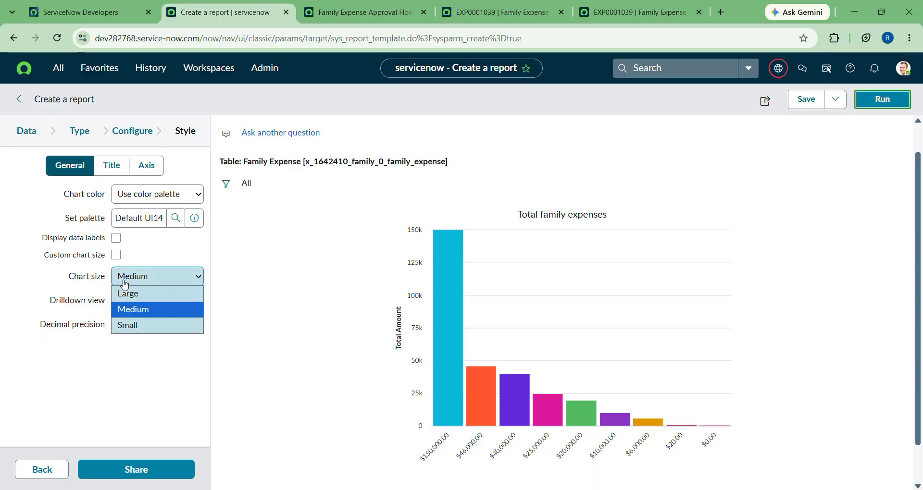
left_click(123, 292)
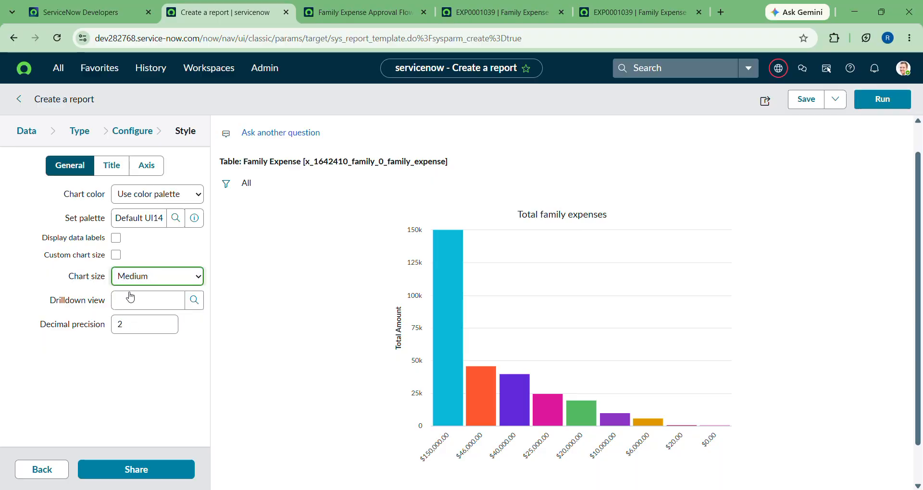
left_click(114, 167)
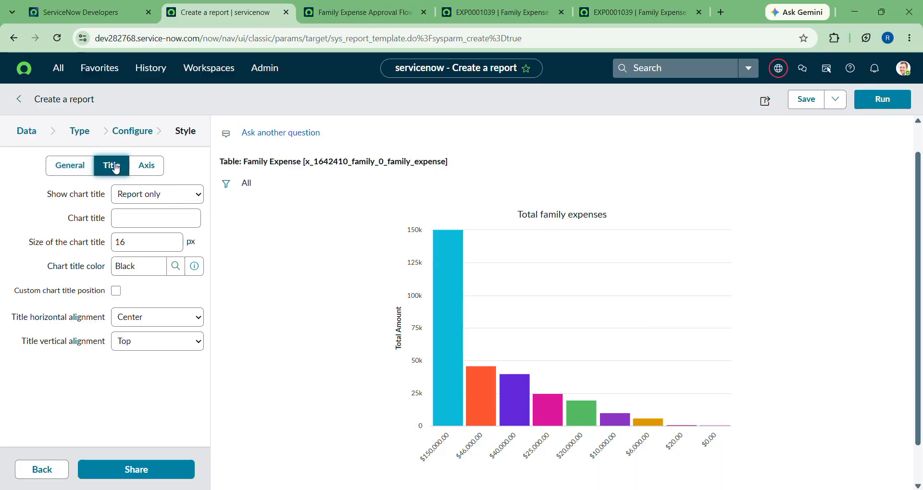
left_click(151, 268)
left_click(175, 266)
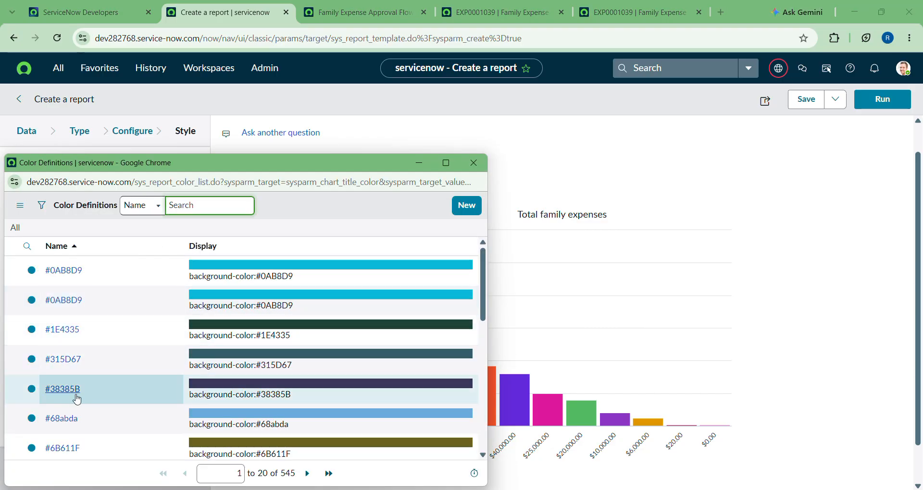
left_click(65, 420)
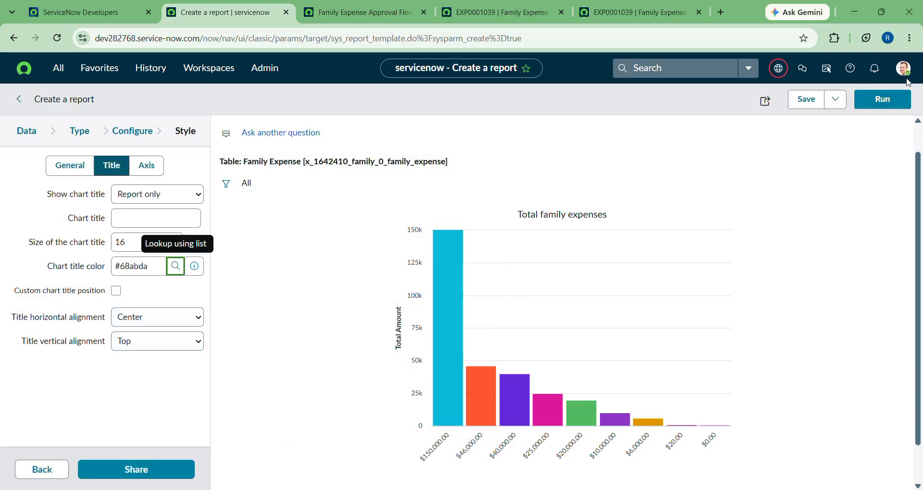
left_click(879, 101)
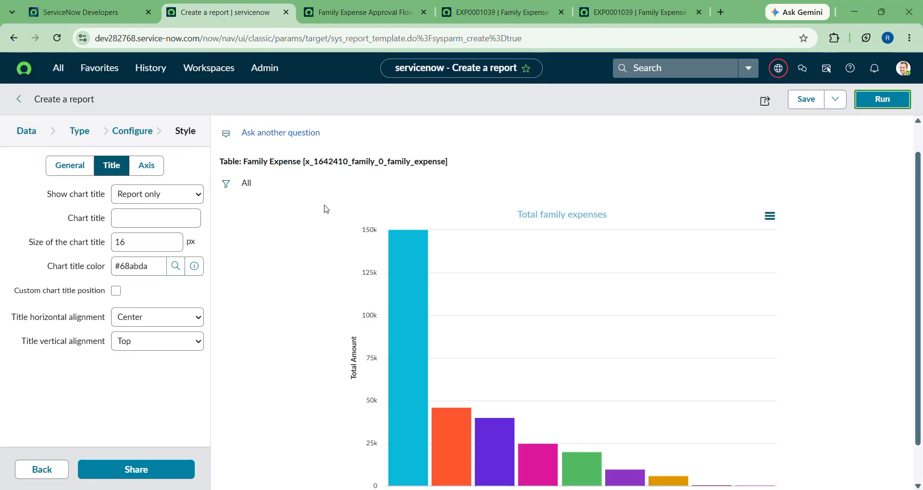
Step: Group the bar chart by Payment with Count aggregation and review the resulting bars in the style stage
left_click(131, 132)
left_click(108, 179)
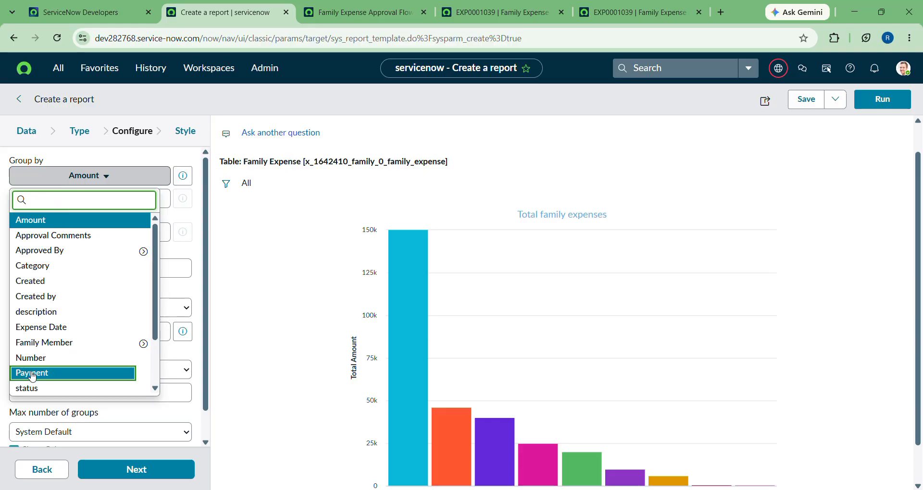
left_click(32, 373)
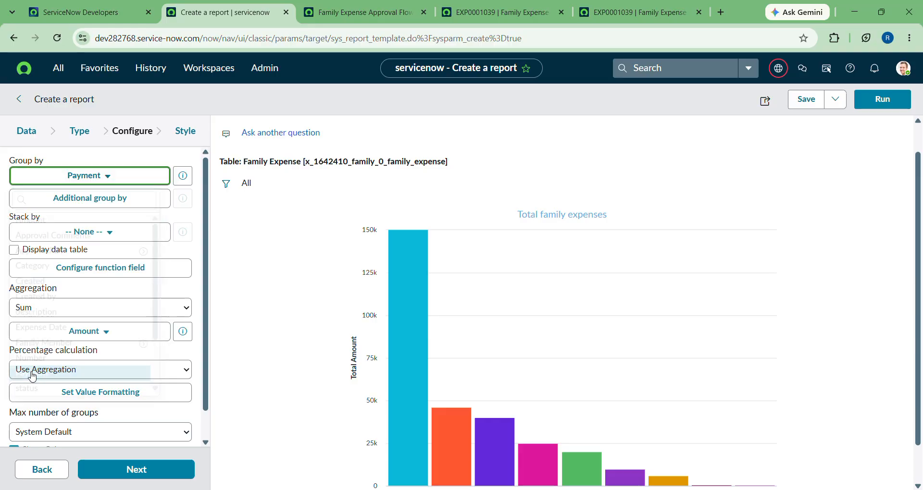
left_click(96, 309)
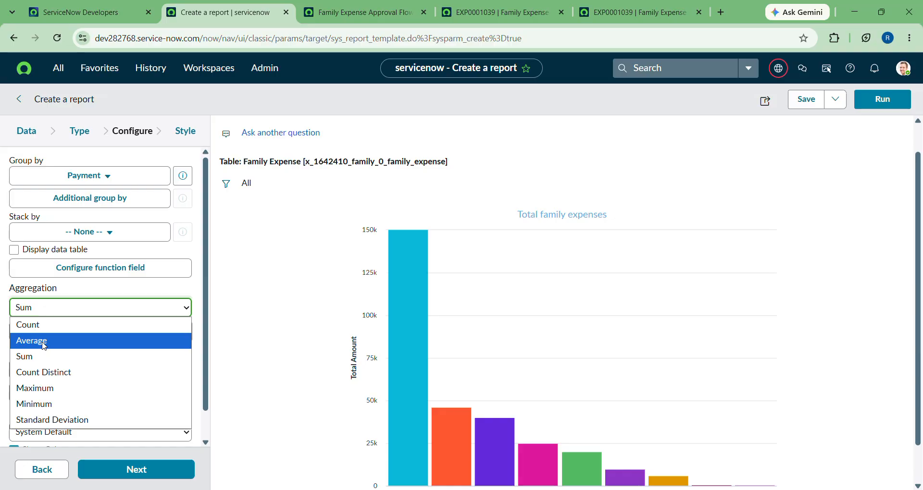
left_click(32, 326)
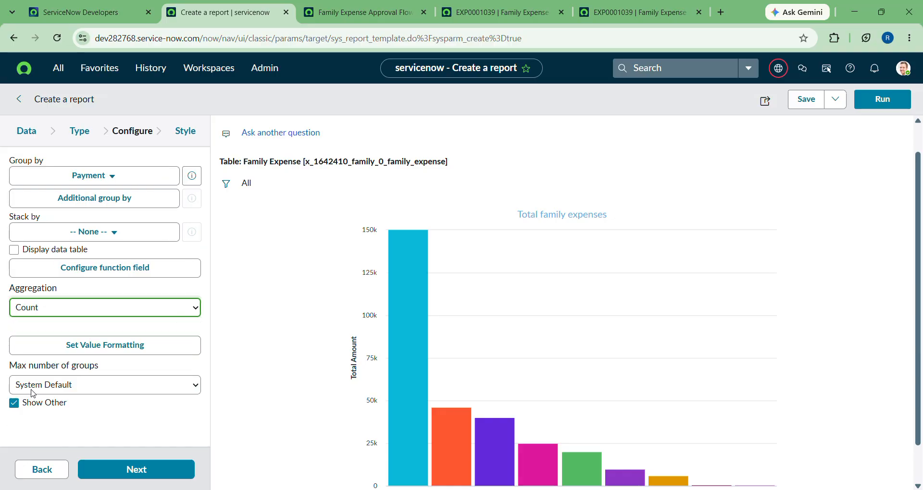
left_click(133, 472)
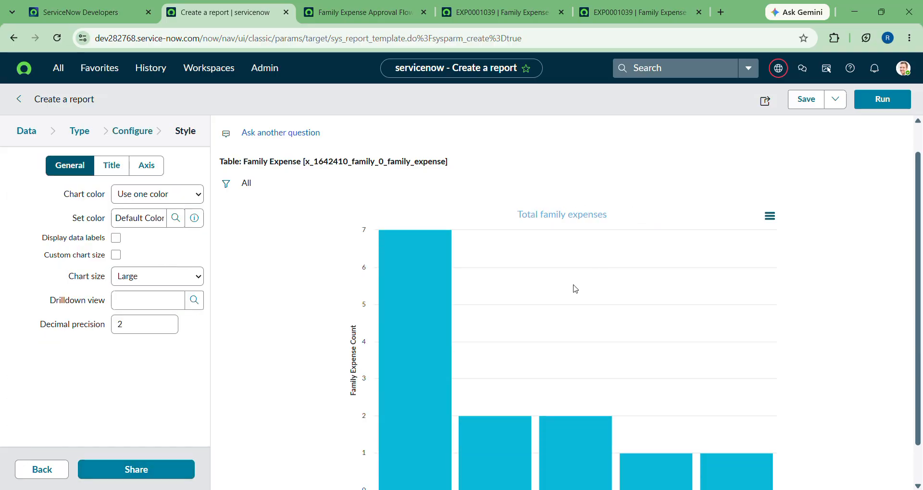
scroll(601, 275, "down", 1)
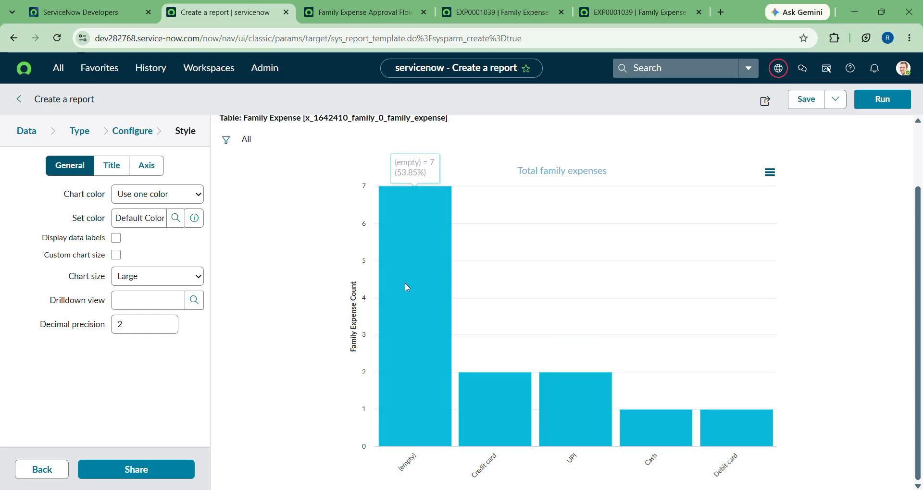
mouse_move(419, 340)
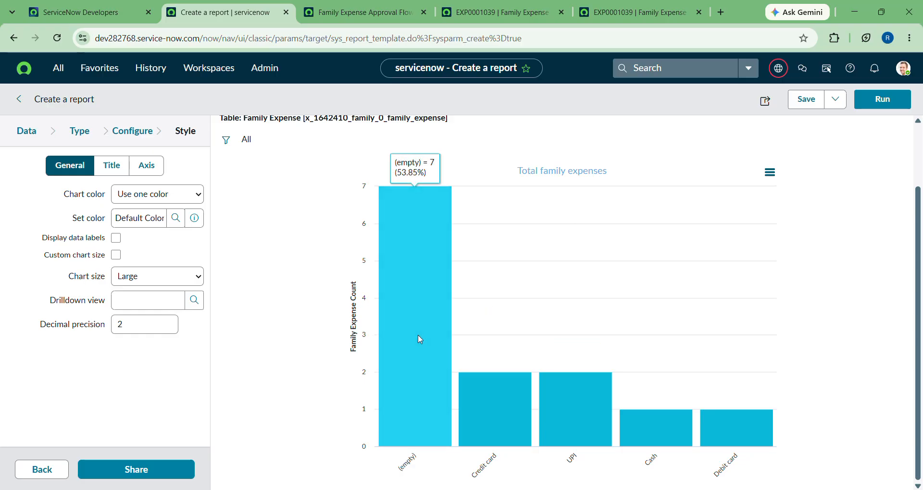
mouse_move(506, 408)
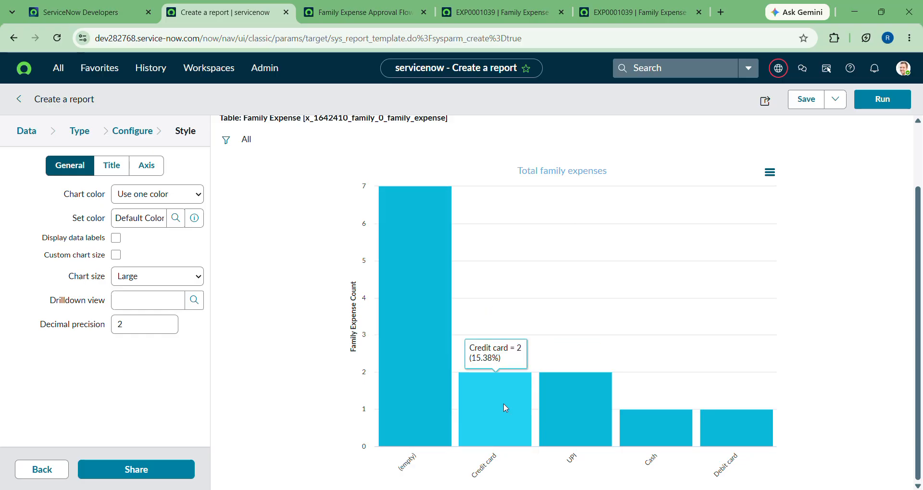
mouse_move(663, 437)
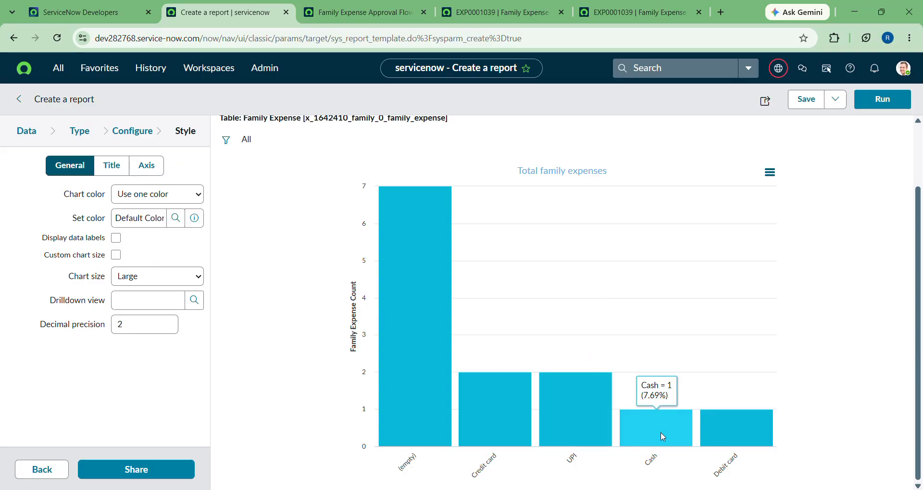
mouse_move(732, 434)
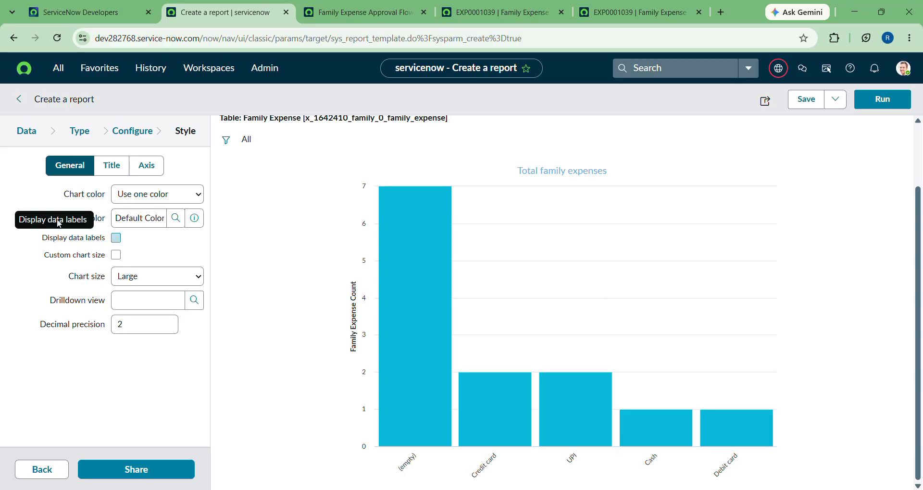
Step: Regroup the bar chart by Category with the Sum of Amount and continue to the style stage to review it
left_click(127, 130)
left_click(100, 177)
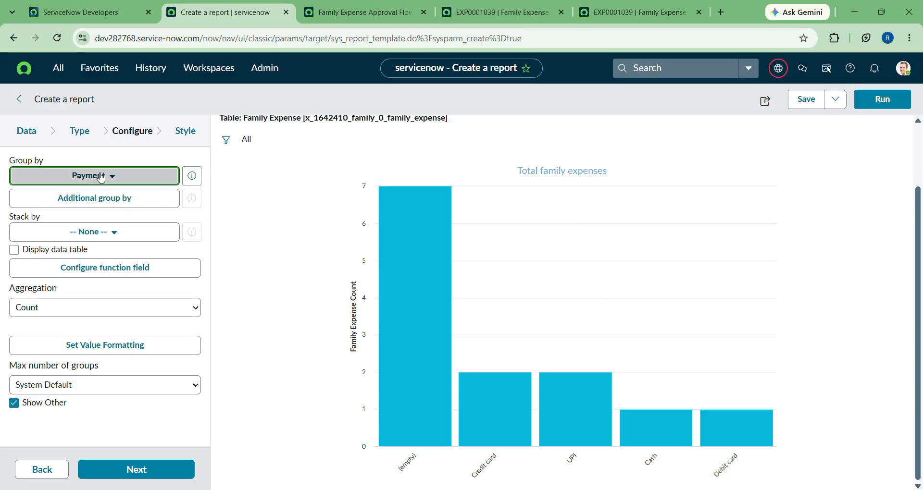
left_click(127, 179)
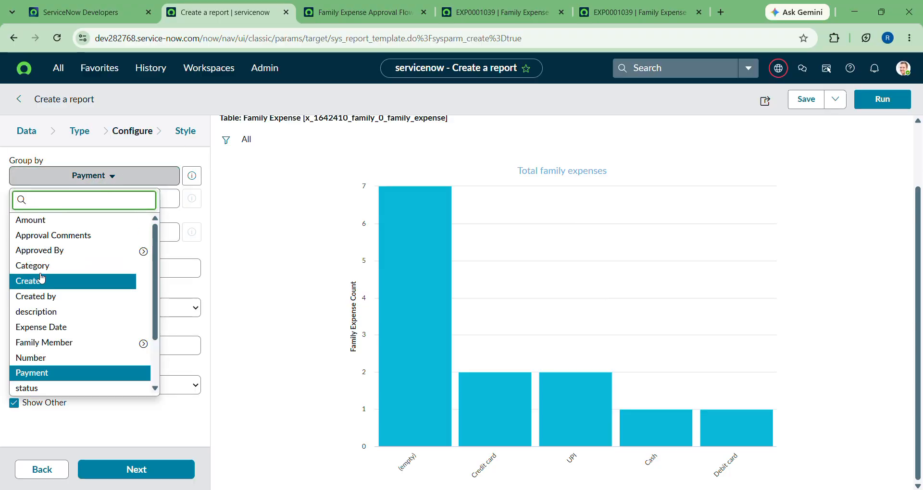
left_click(42, 272)
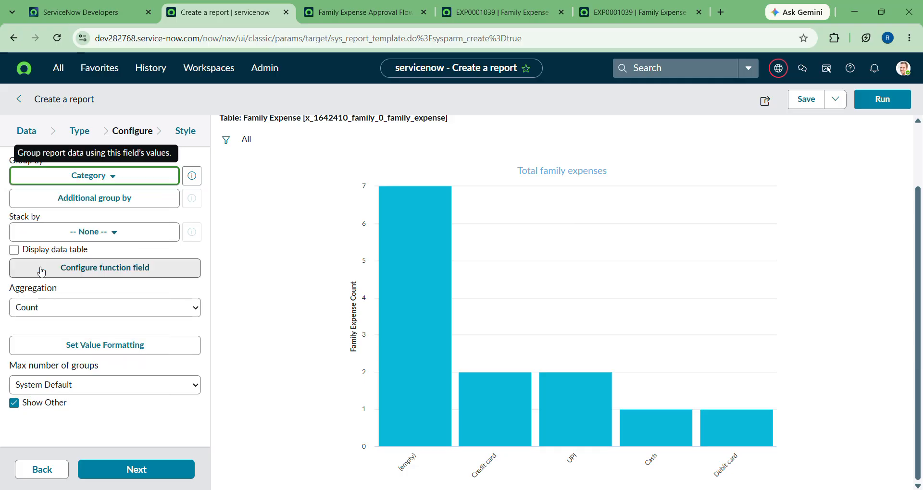
left_click(62, 310)
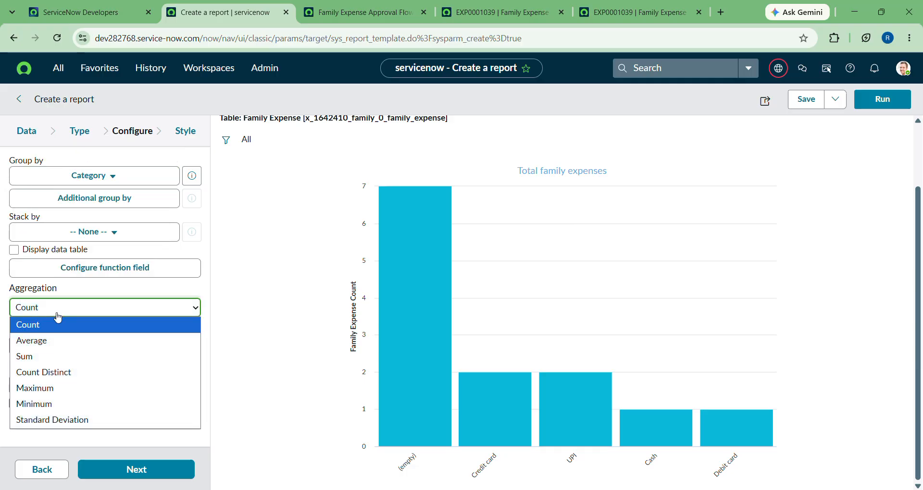
left_click(32, 358)
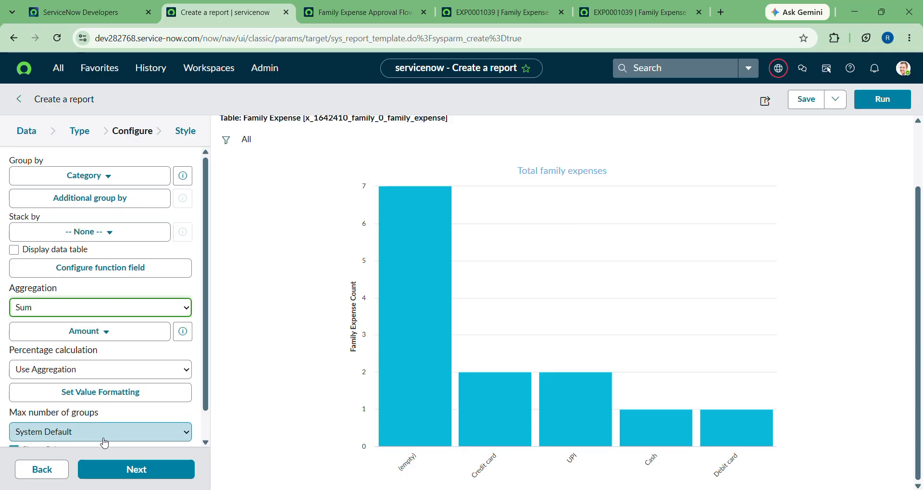
left_click(128, 470)
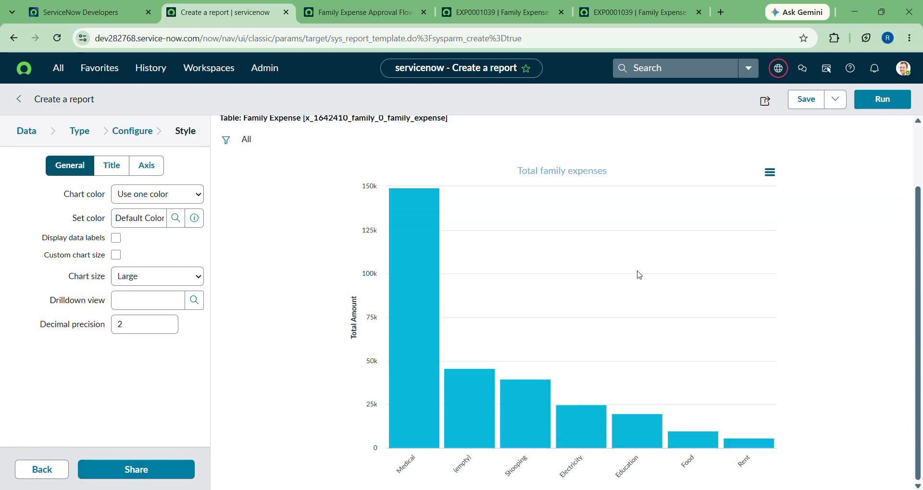
mouse_move(480, 441)
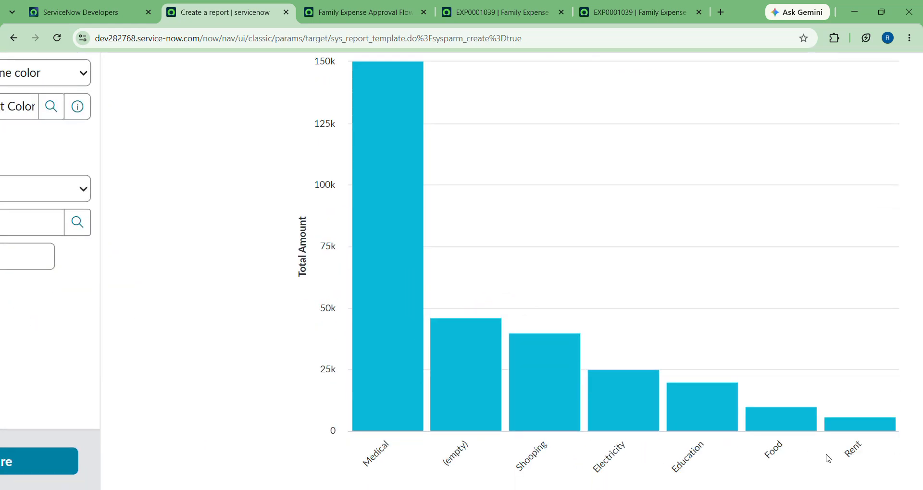
scroll(214, 337, "down", 2)
scroll(214, 337, "down", 2)
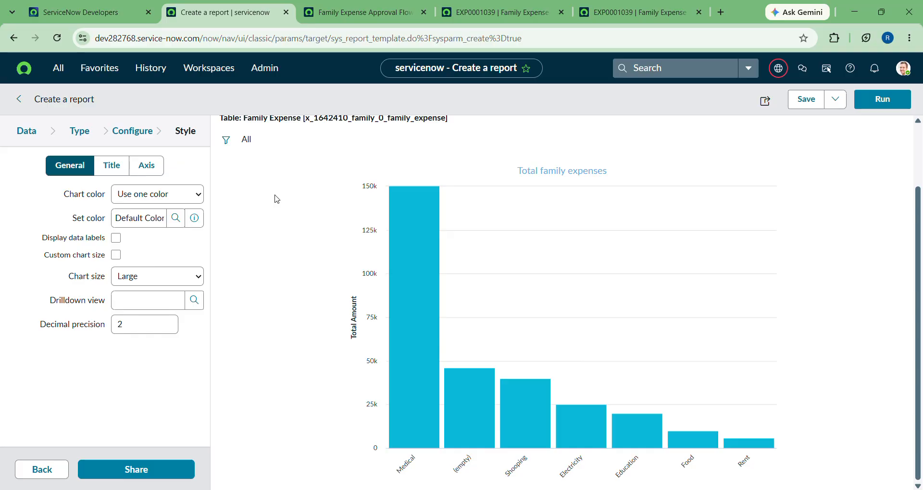
Step: Run the category report once more and save it
left_click(880, 101)
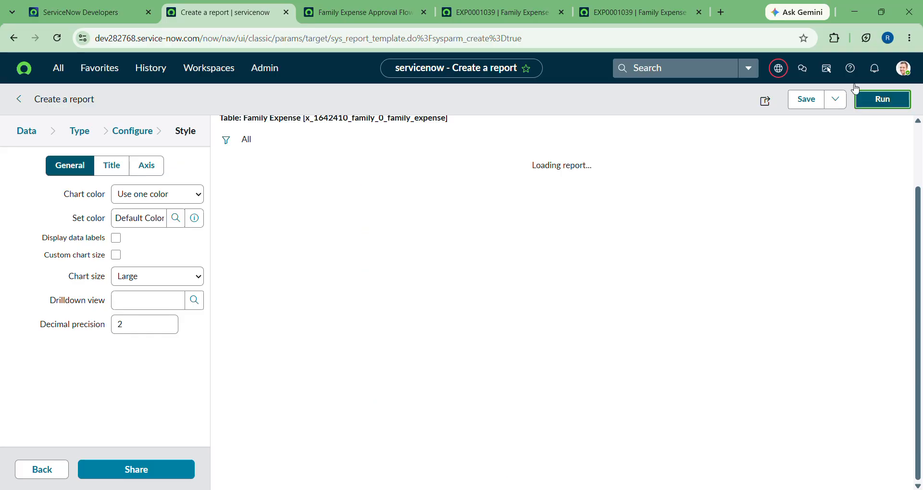
left_click(813, 104)
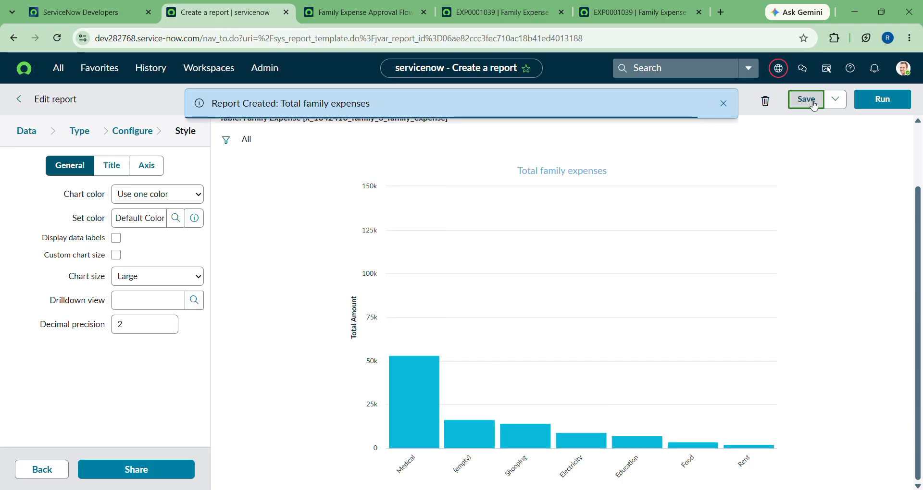
scroll(298, 88, "up", 1)
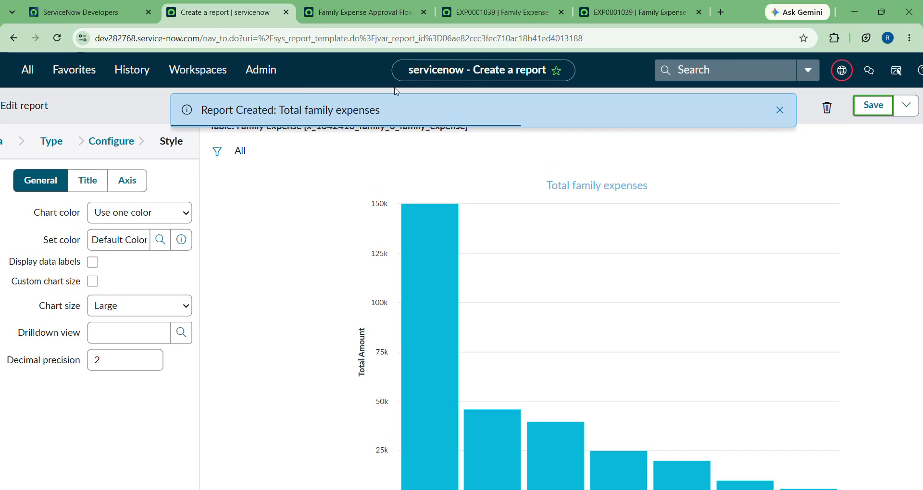
scroll(315, 162, "down", 1)
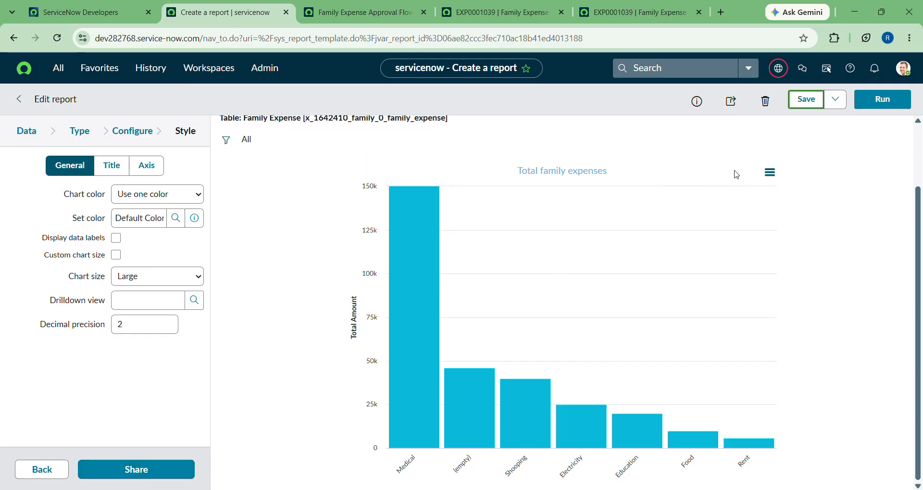
Step: Open the saved report's Add to Dashboard sharing dialog and dismiss the browser alert
left_click(732, 108)
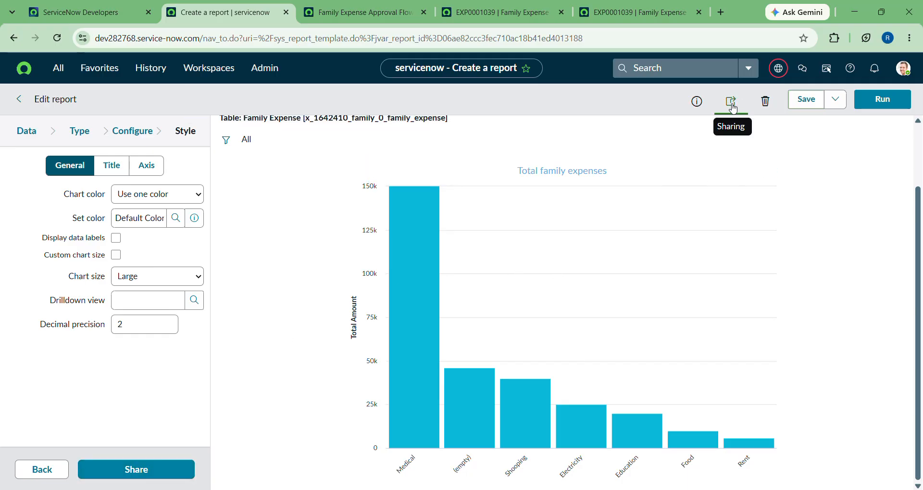
scroll(710, 169, "up", 3)
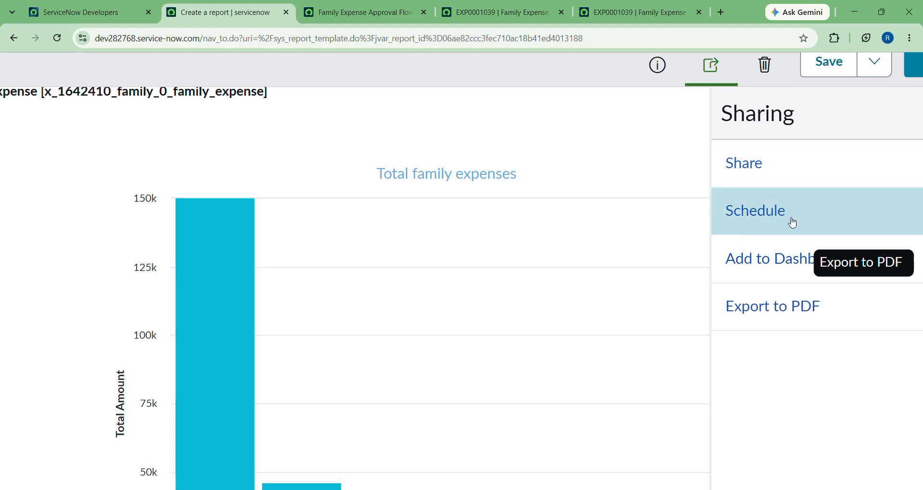
left_click(739, 264)
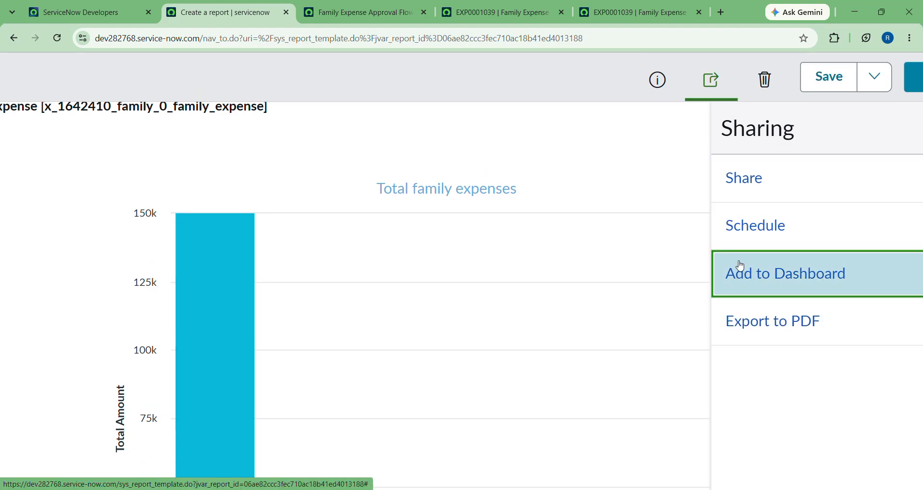
scroll(578, 201, "down", 3)
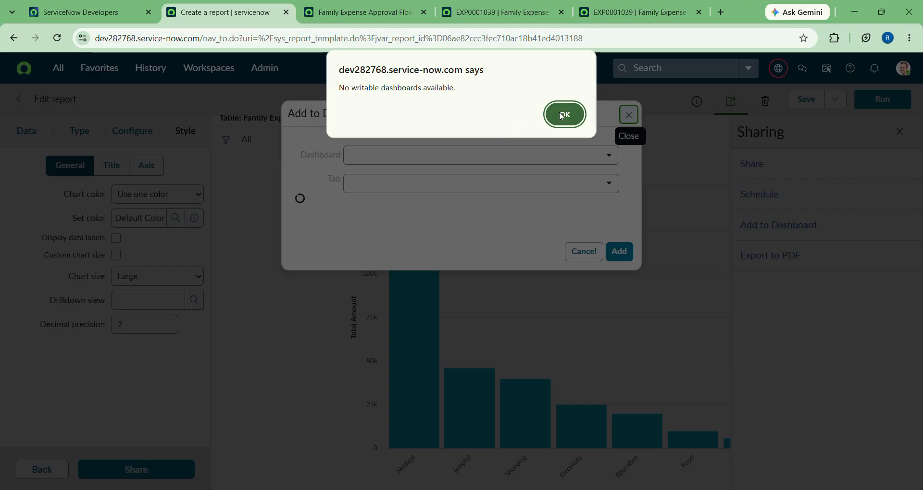
left_click(558, 120)
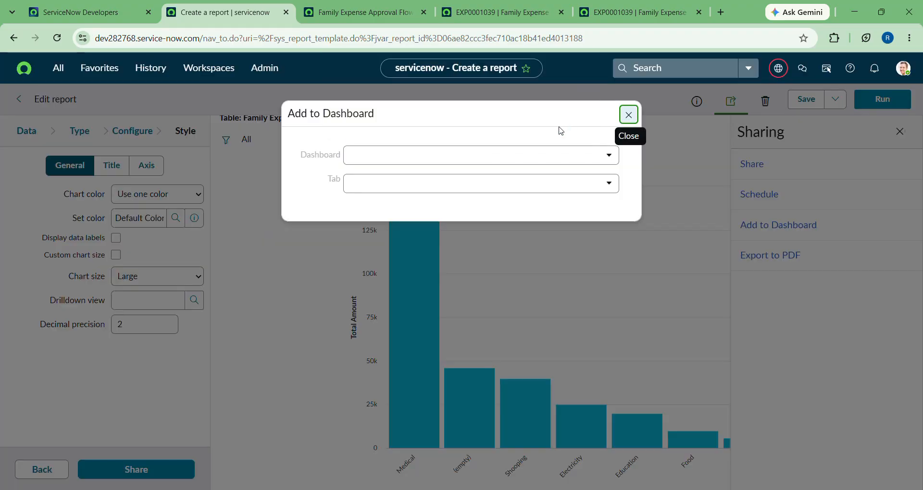
Step: Search the available dashboards for "self servive", clear the search text, and close the dashboard list
left_click(577, 158)
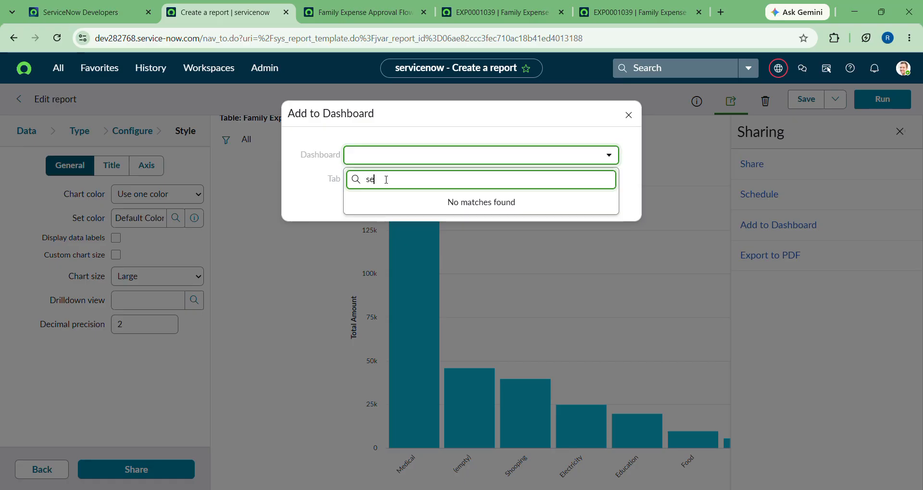
type("self servive")
key("ctrl+a")
key("BackSpace")
left_click(343, 173)
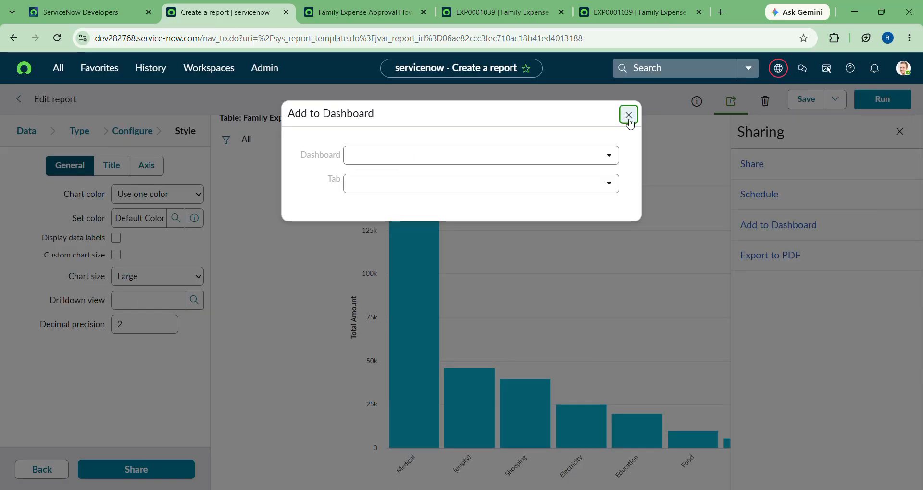
Step: Try again to add the report to a dashboard, and dismiss the alert and the dialog
left_click(823, 87)
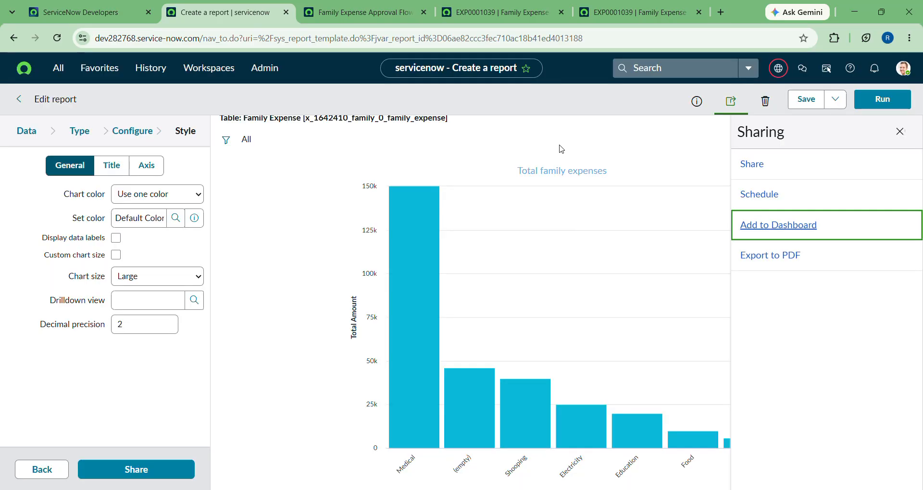
left_click(792, 230)
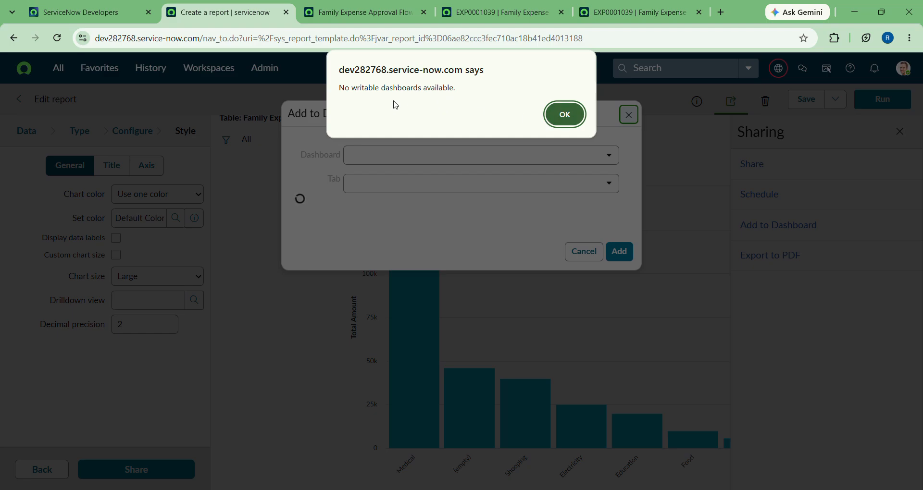
left_click(578, 124)
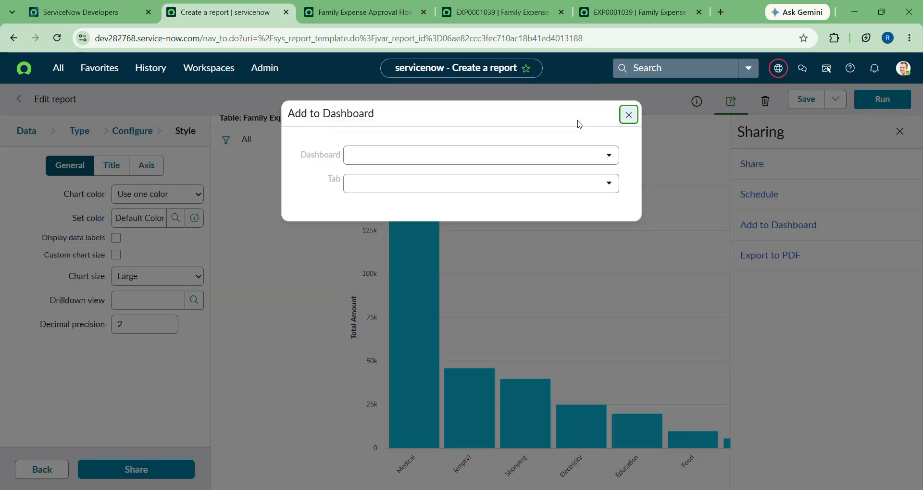
left_click(628, 115)
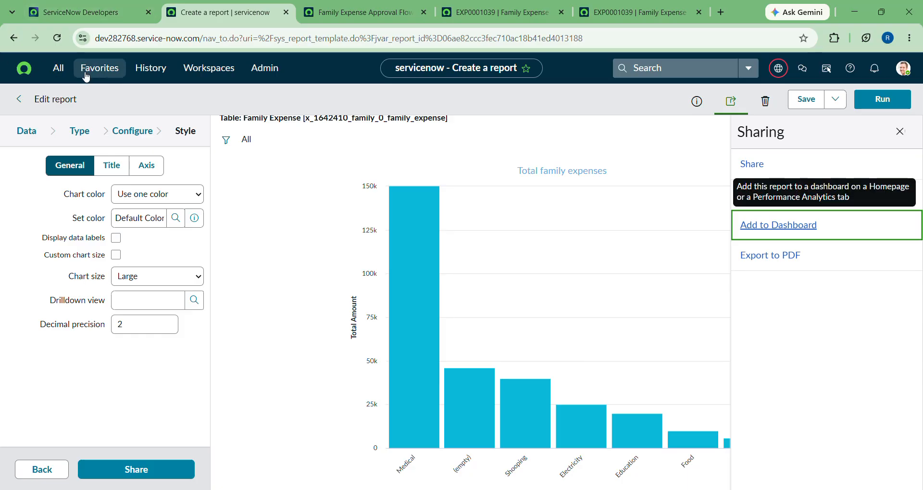
Step: Filter the application navigator for "da", open Dashboards under Self-Service, and look through the dashboard library
left_click(58, 68)
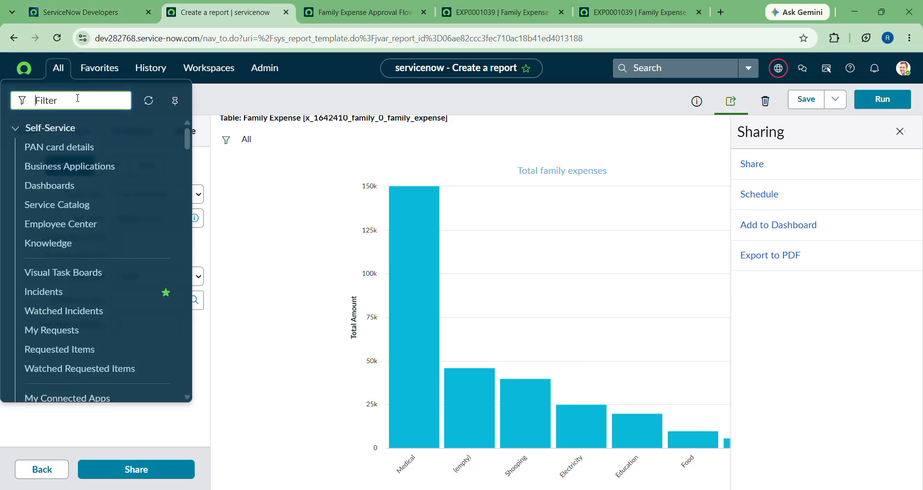
type("da")
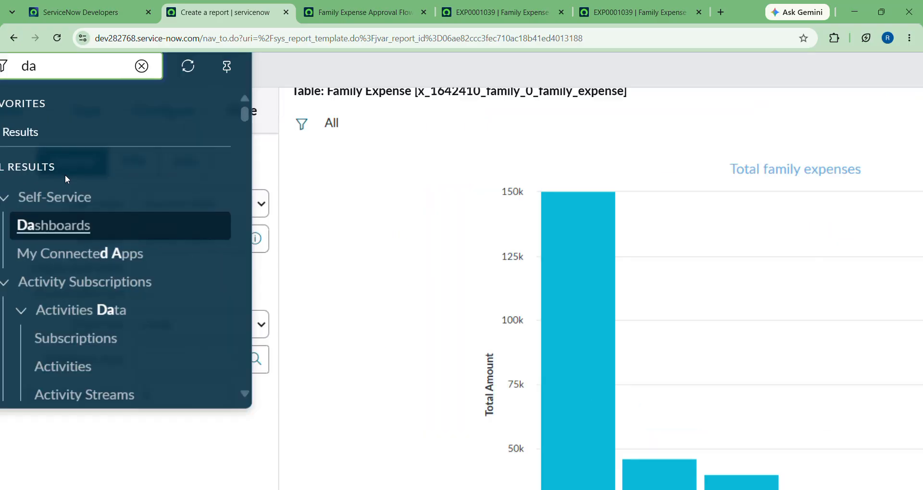
left_click(57, 209)
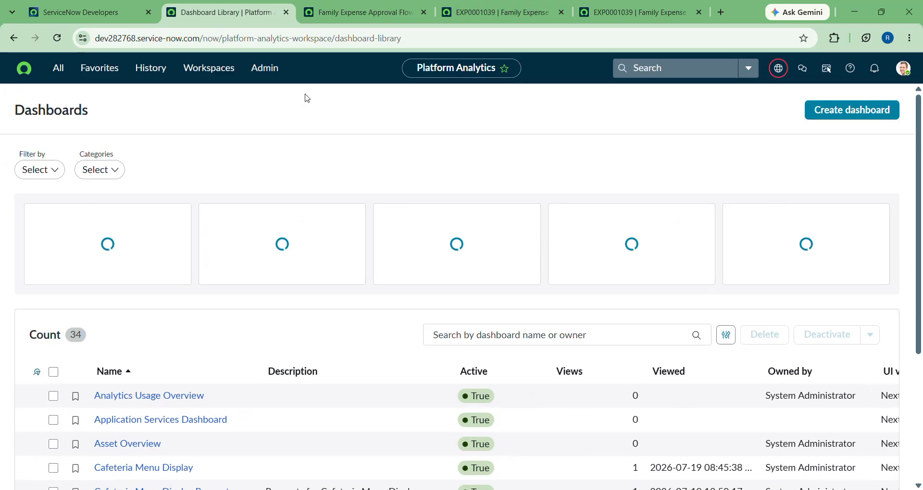
scroll(330, 144, "down", 4)
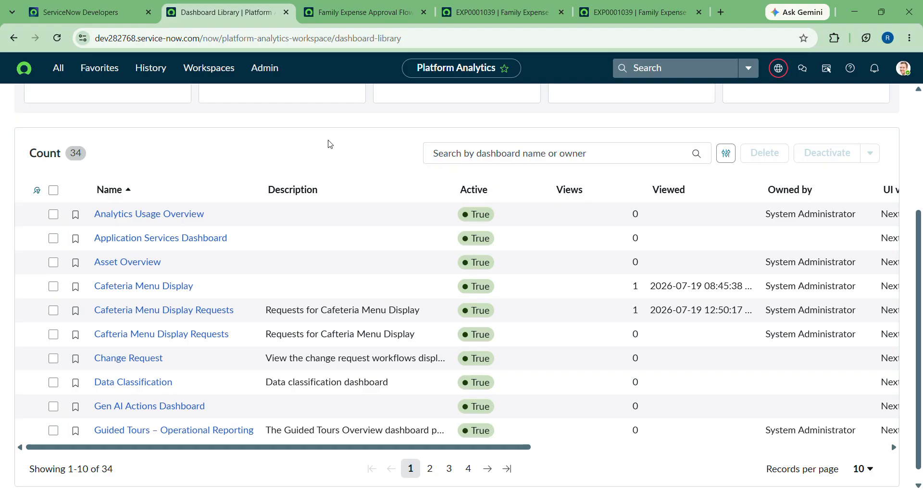
scroll(330, 144, "down", 1)
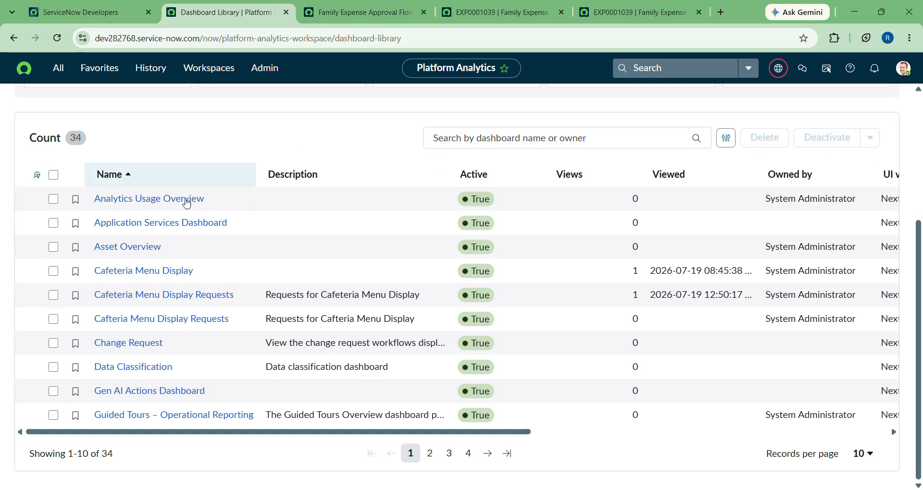
scroll(330, 230, "up", 4)
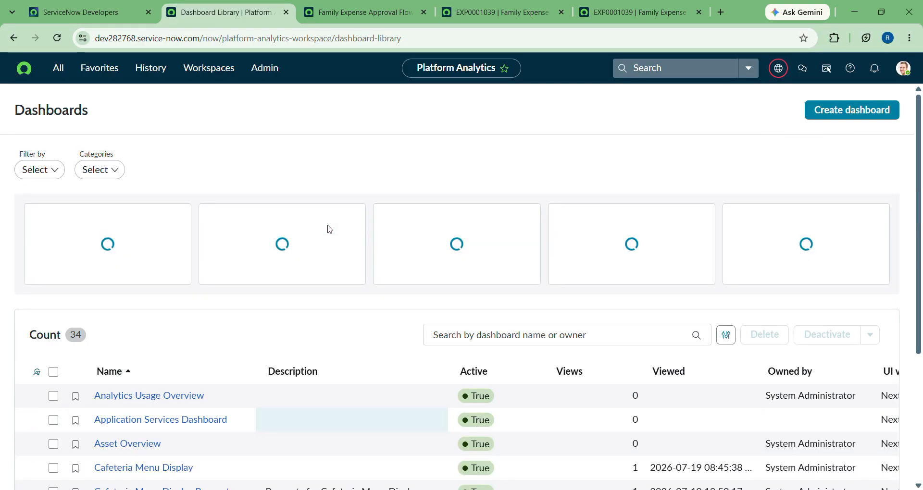
Step: Create a new dashboard named "family expenses" with the In-line editor
left_click(830, 111)
left_click(305, 290)
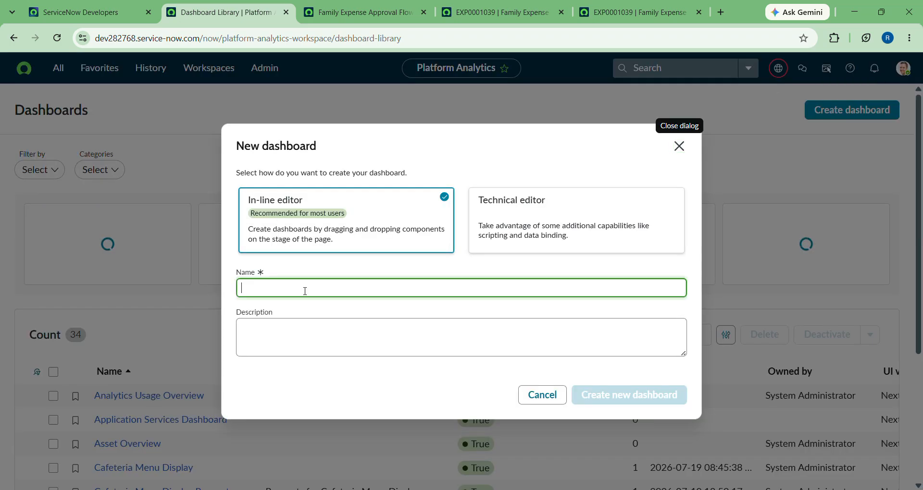
type("family ex")
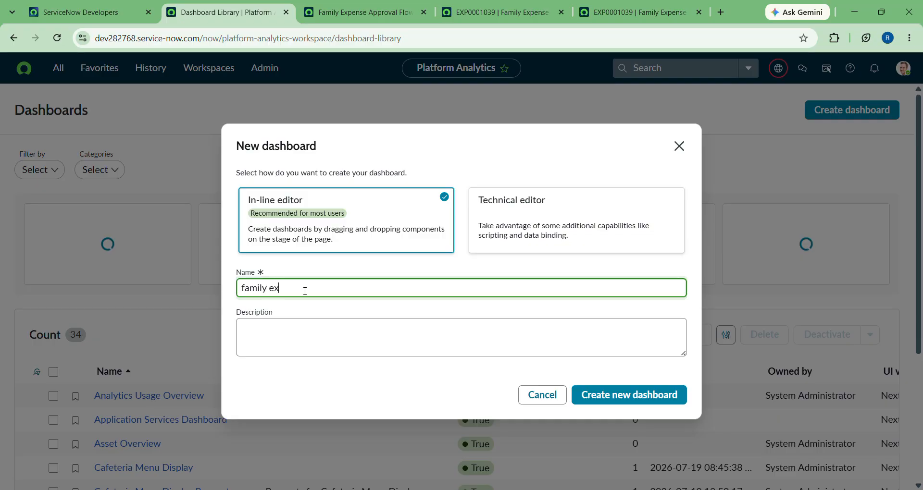
type("penses")
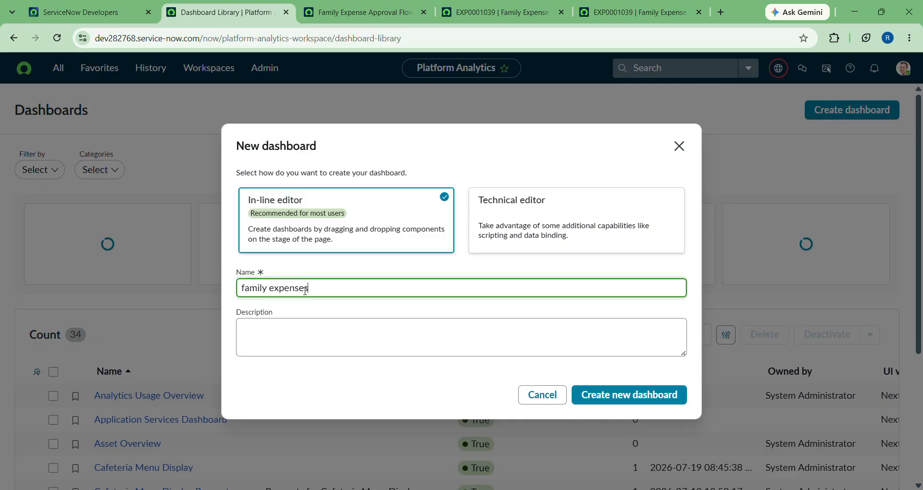
left_click(609, 398)
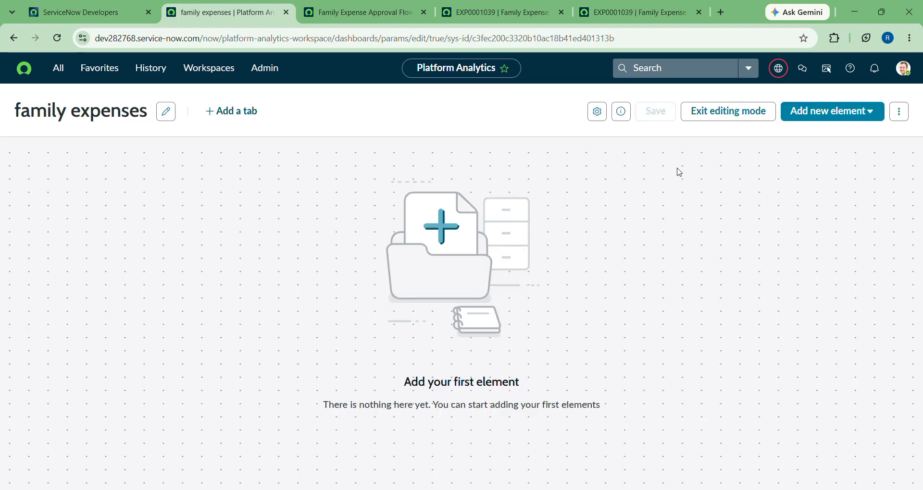
Step: Add a data visualization element to the empty dashboard as a new visualization built from scratch
left_click(833, 115)
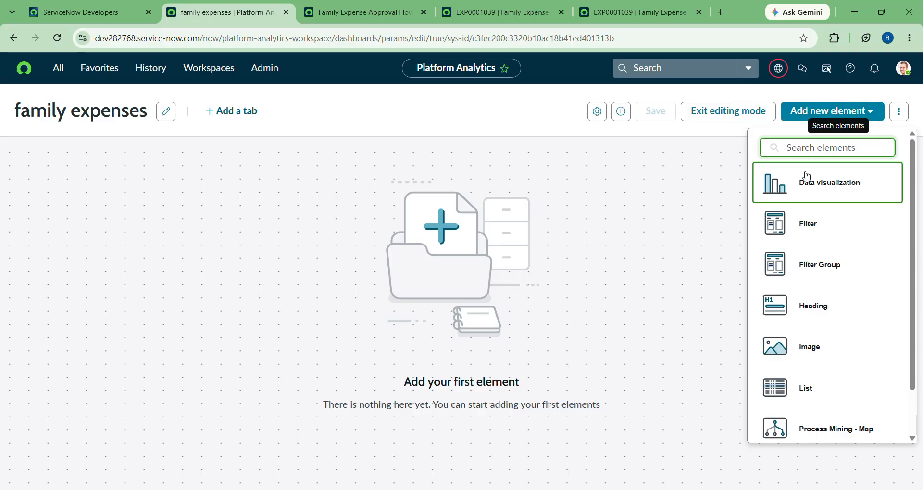
left_click(807, 177)
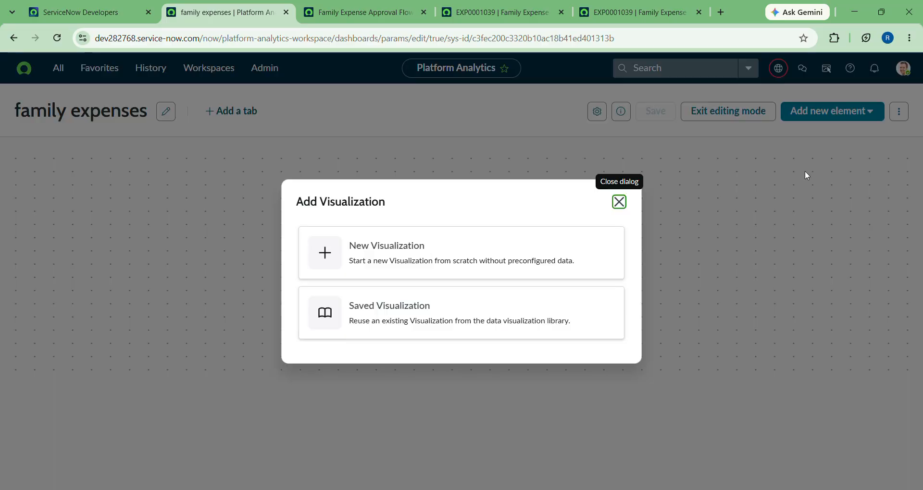
left_click(446, 252)
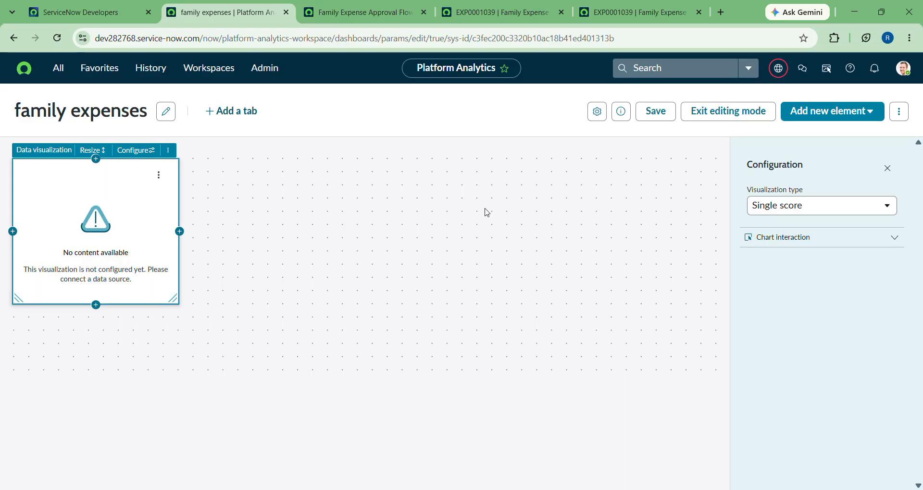
left_click(806, 239)
left_click(810, 207)
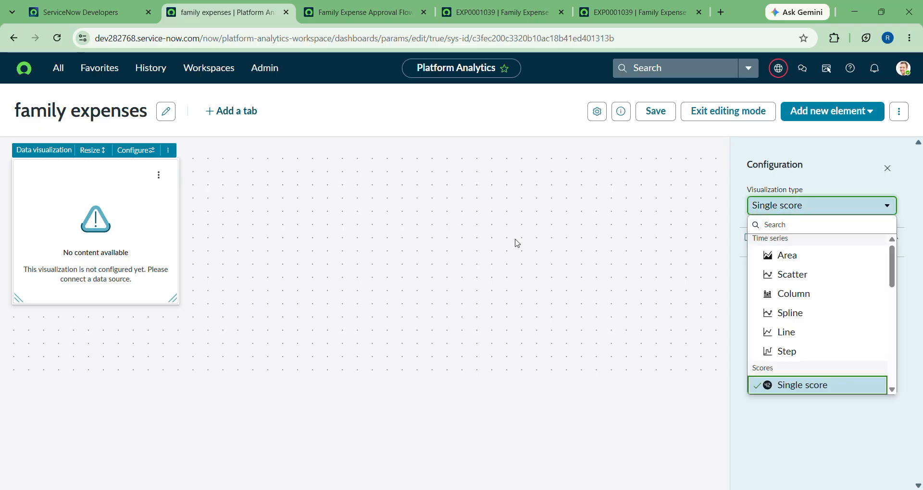
left_click(496, 228)
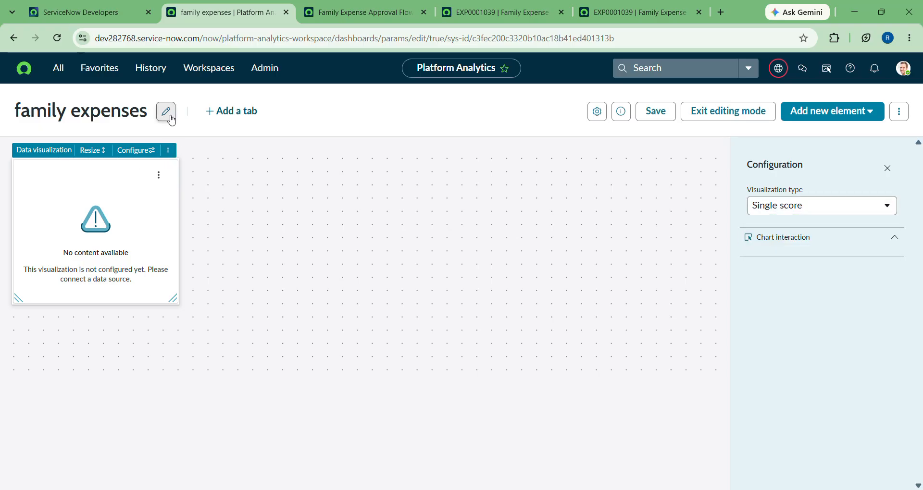
left_click(166, 113)
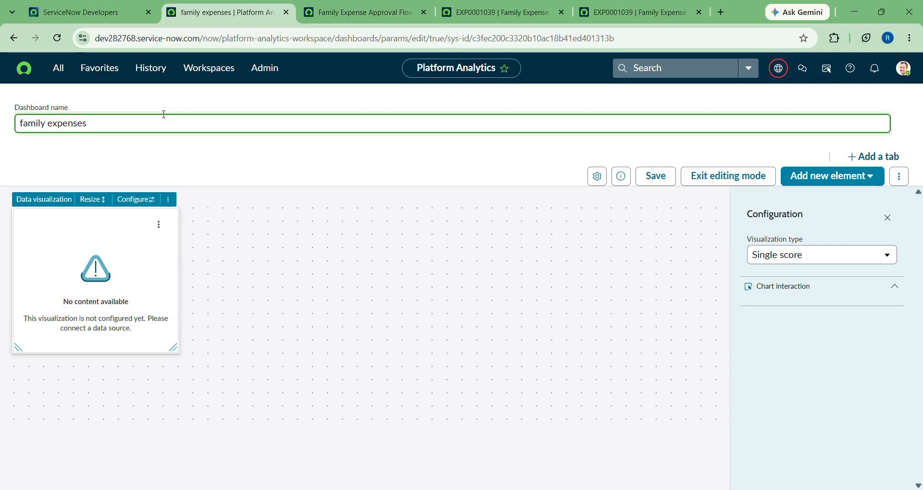
left_click(726, 176)
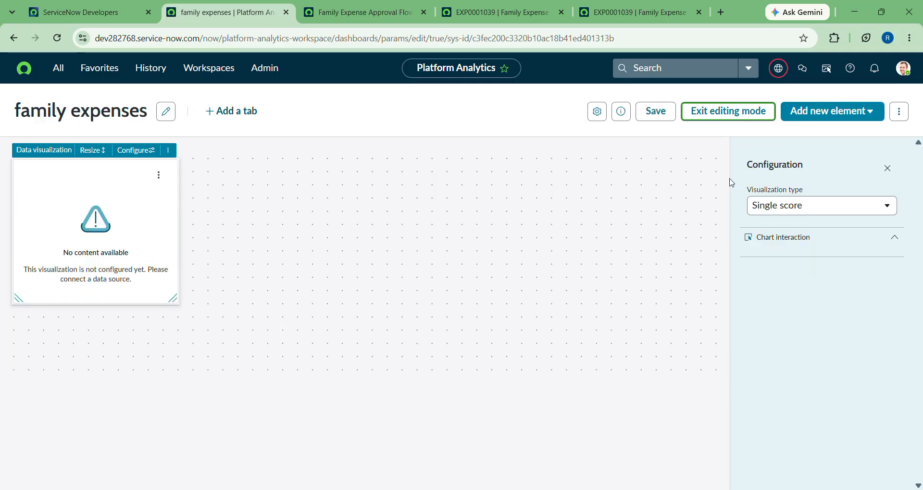
Step: Save the family expenses dashboard, and open its underlying PAR Dashboard record and leave it without editing
left_click(656, 113)
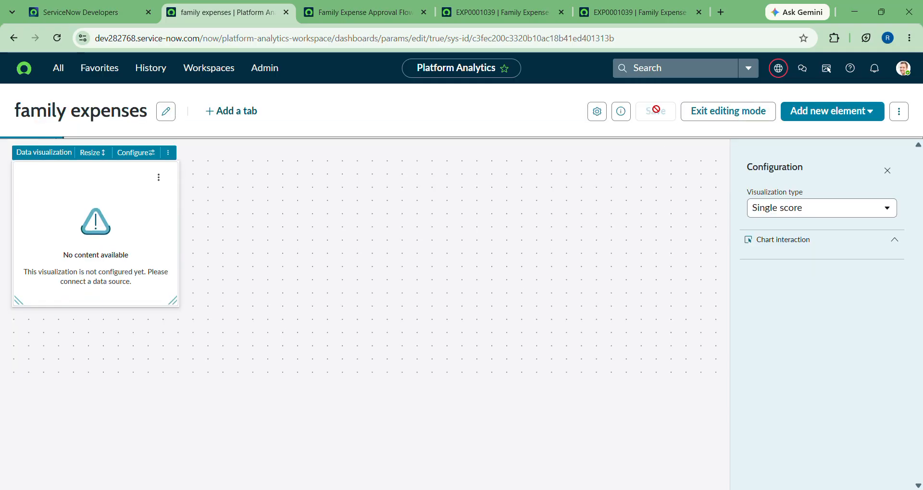
left_click(898, 113)
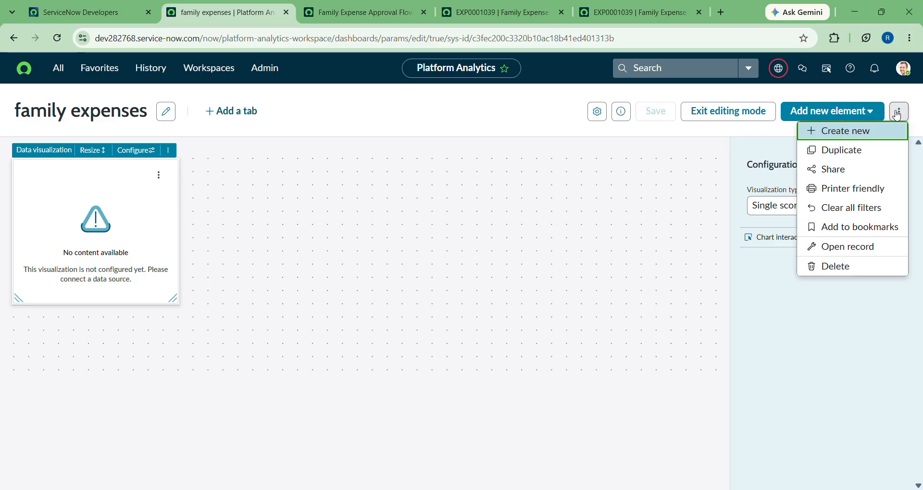
left_click(854, 250)
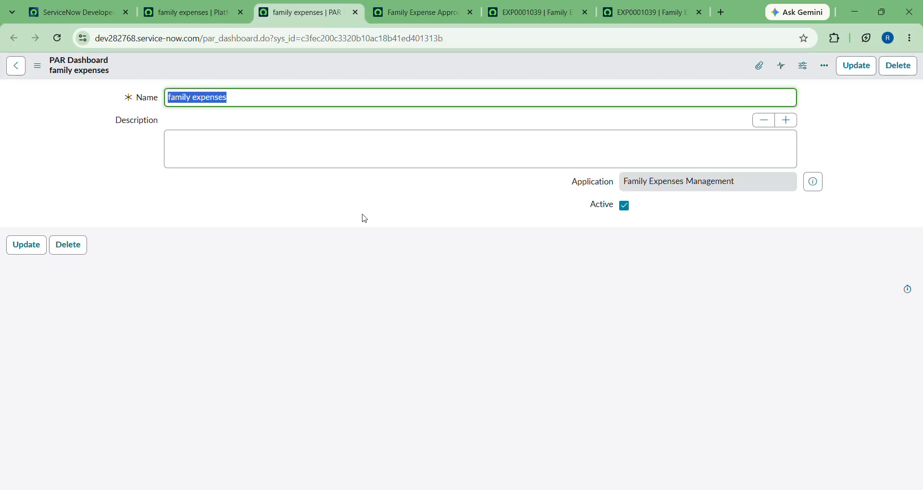
left_click(284, 159)
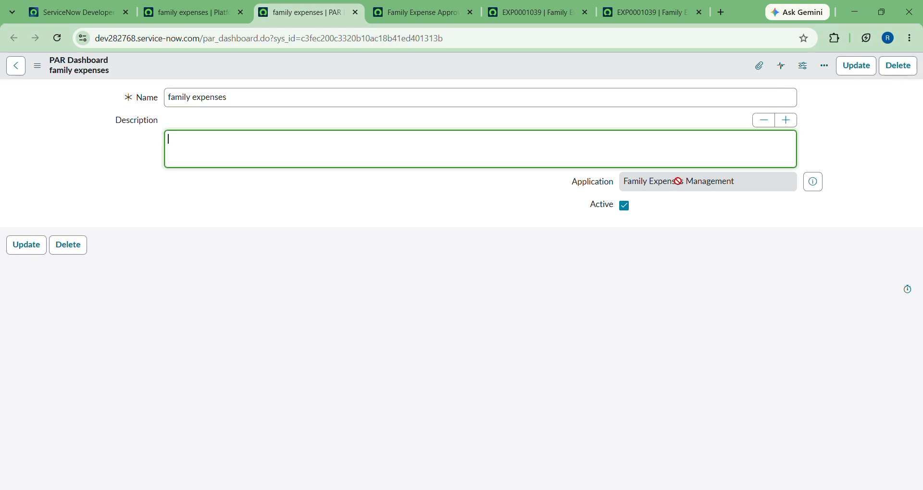
scroll(728, 183, "up", 3)
scroll(729, 185, "down", 3)
left_click(18, 71)
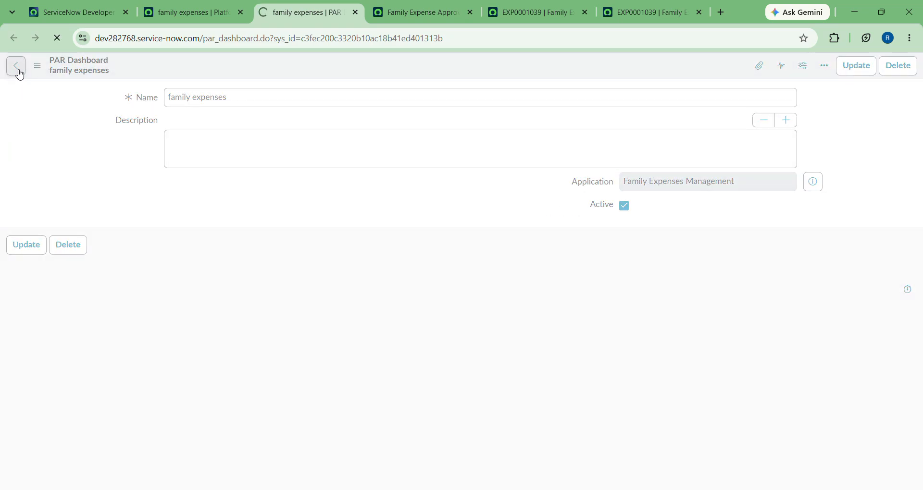
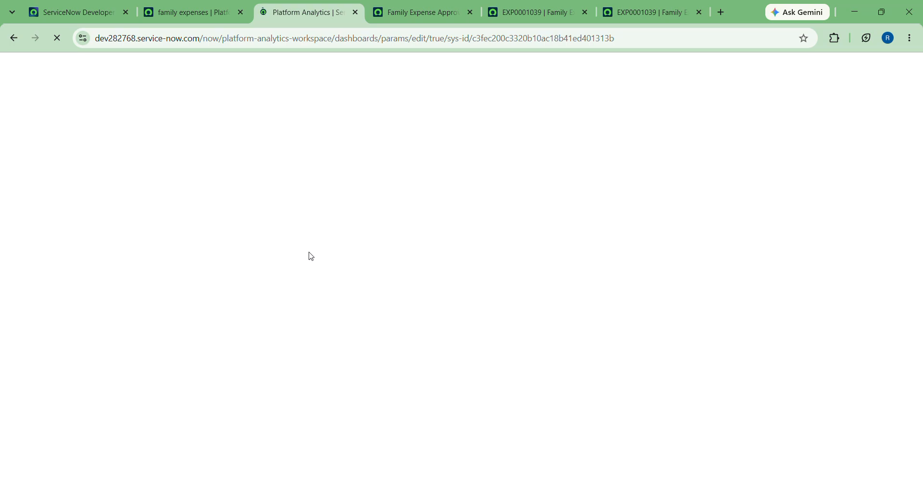
Step: Return to the dashboard's original browser tab, start adding a data source for the Single score visualization, and select the Tables category
left_click(182, 5)
left_click(145, 69)
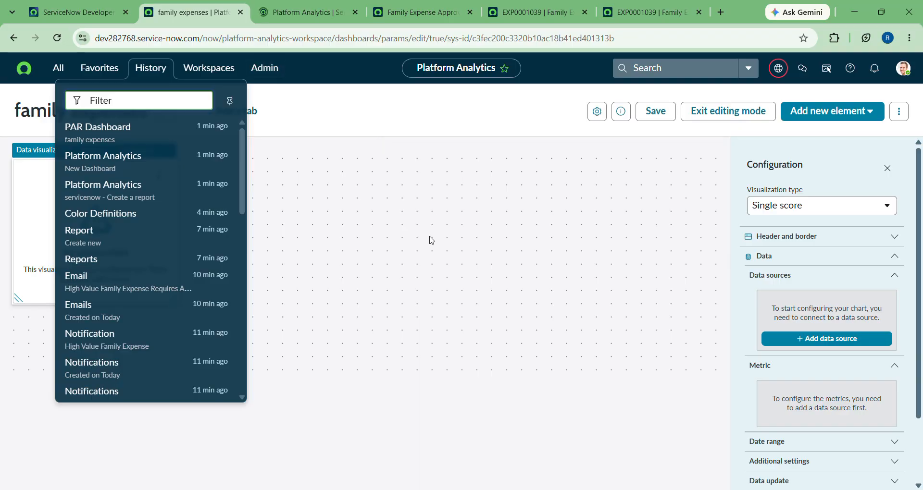
left_click(430, 238)
left_click(825, 340)
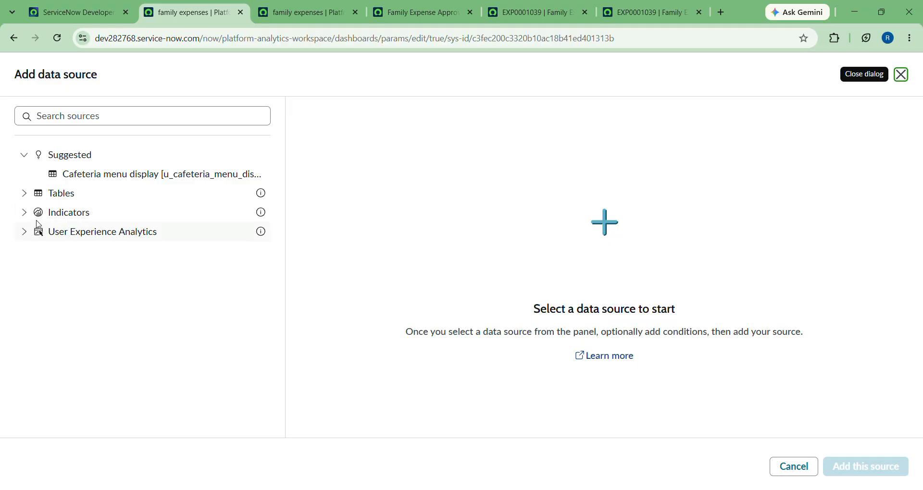
left_click(50, 190)
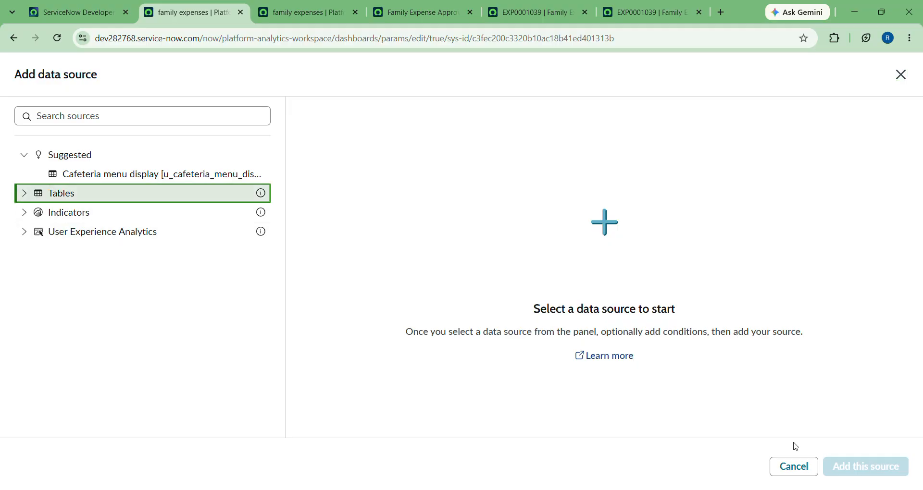
left_click_drag(64, 192, 725, 315)
left_click(776, 332)
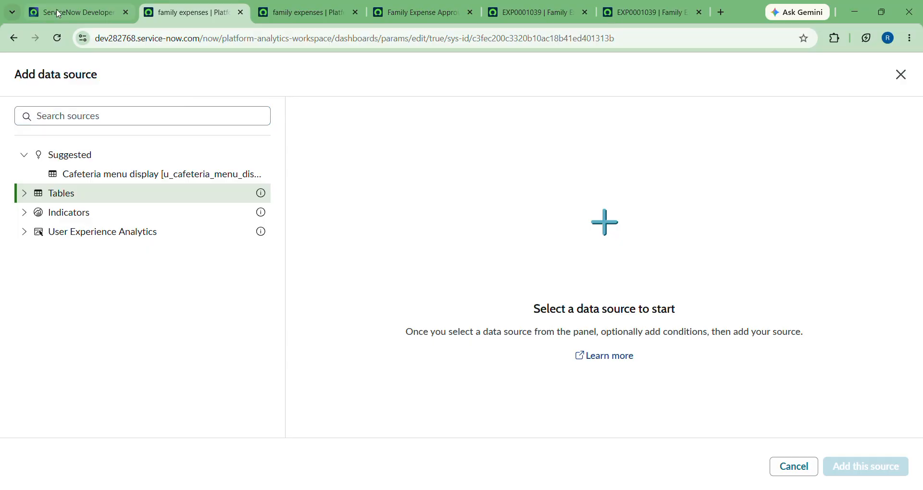
Step: Launch the instance again from the ServiceNow Developer site, leave the EXP0001039 record form, and return to the dashboard's data source selection
left_click(86, 10)
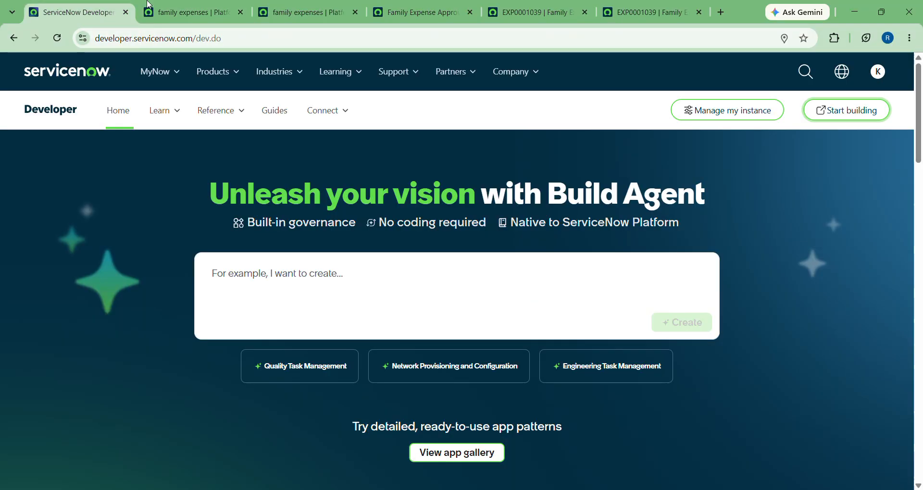
left_click(826, 118)
left_click(654, 11)
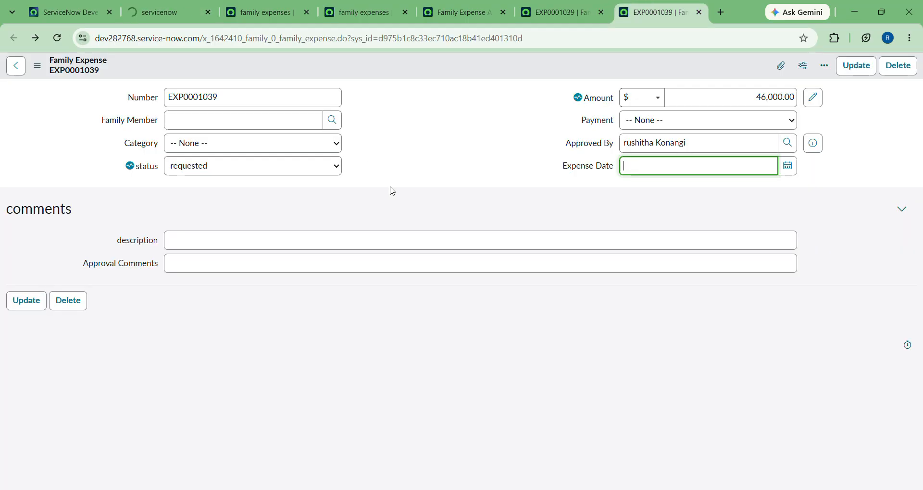
left_click(15, 68)
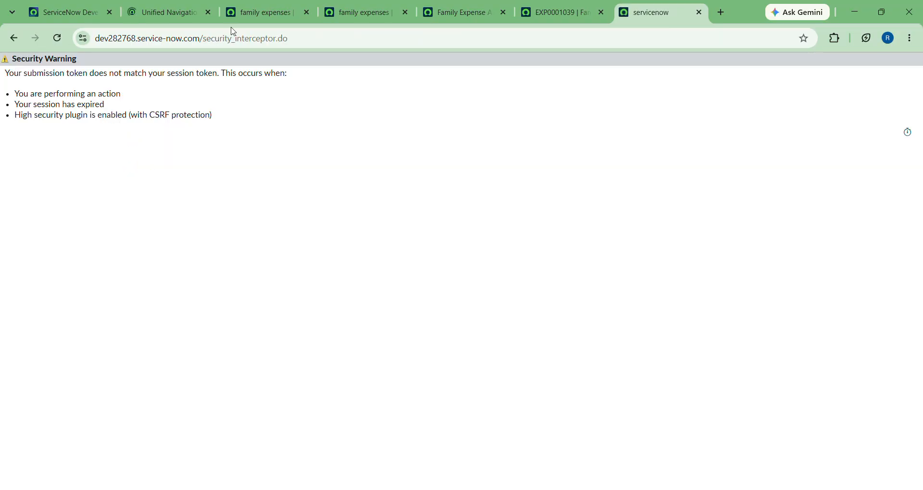
left_click(241, 12)
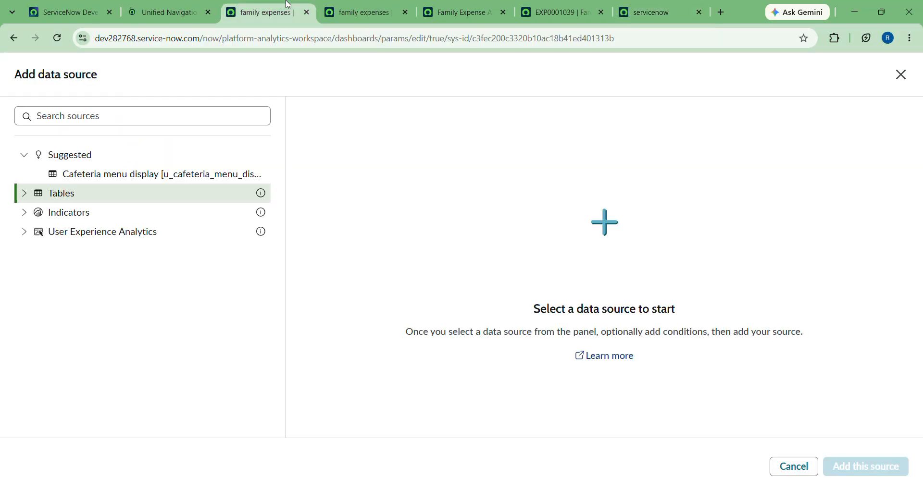
Step: Find App Engine Studio from the main ServiceNow instance page, launch it, and open the Family Expenses Management app
left_click(143, 10)
left_click(65, 69)
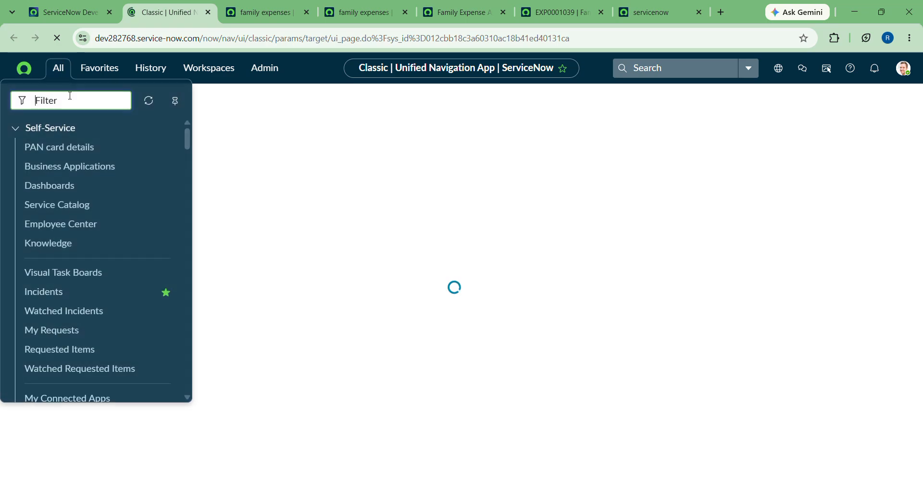
type("app engine")
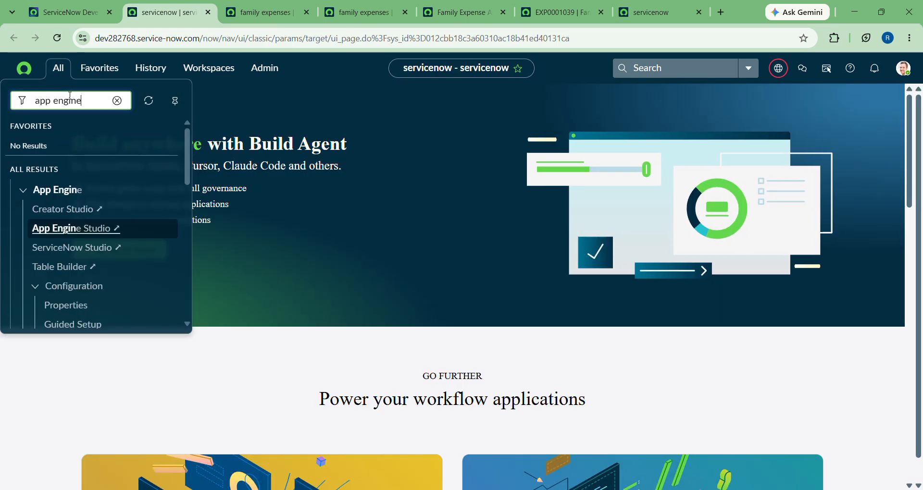
left_click(52, 230)
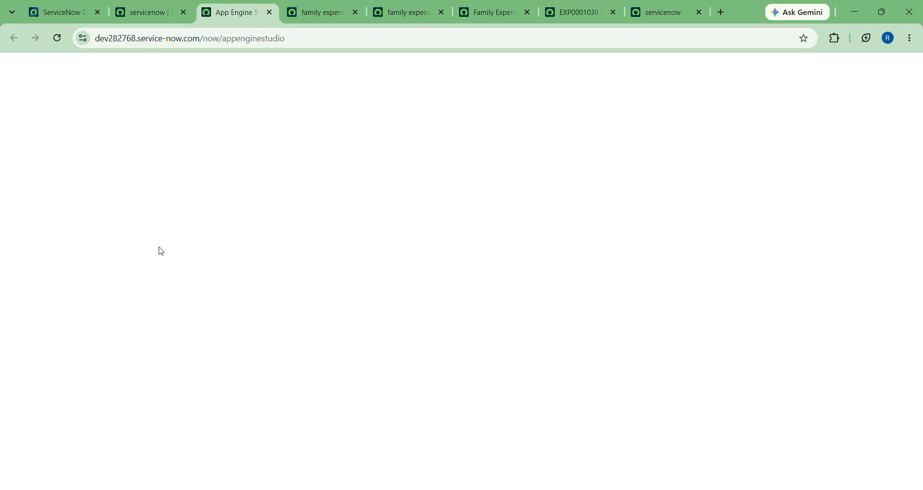
scroll(252, 268, "down", 5)
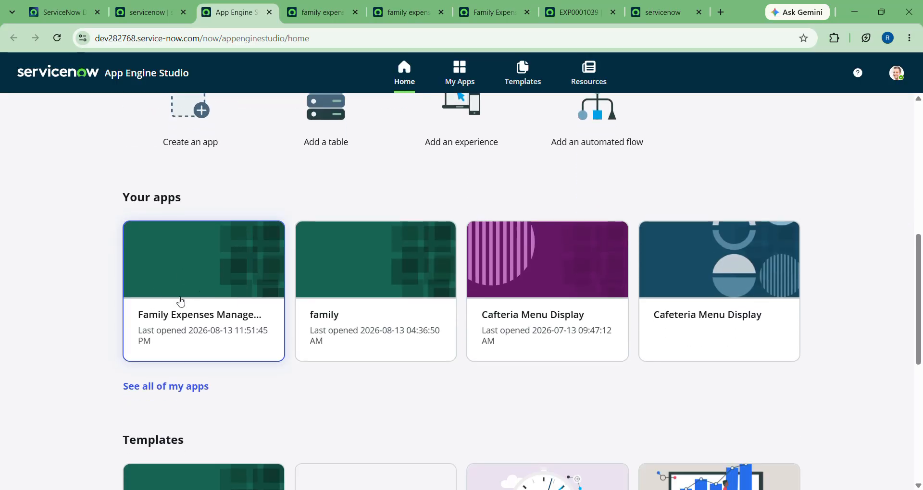
left_click(203, 292)
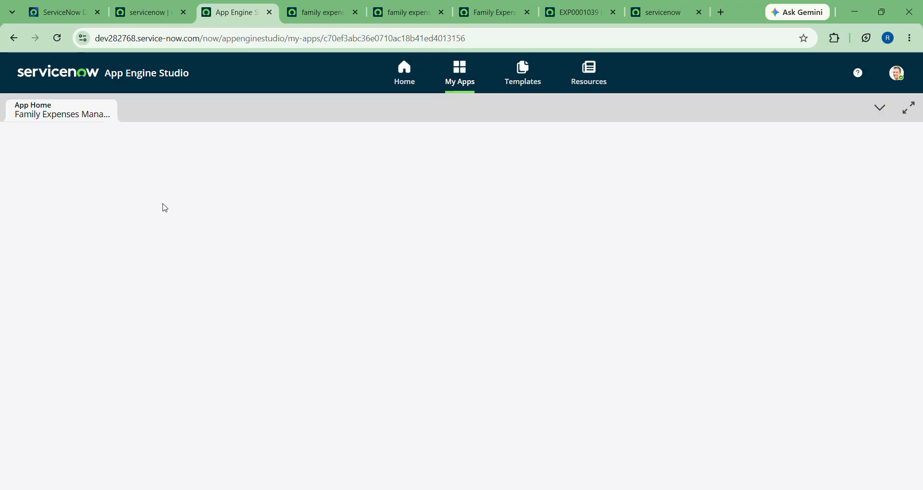
Step: Review the Family Expenses Management app's components across all categories, including Logic and automation, Security, Experience and Data
scroll(192, 241, "down", 5)
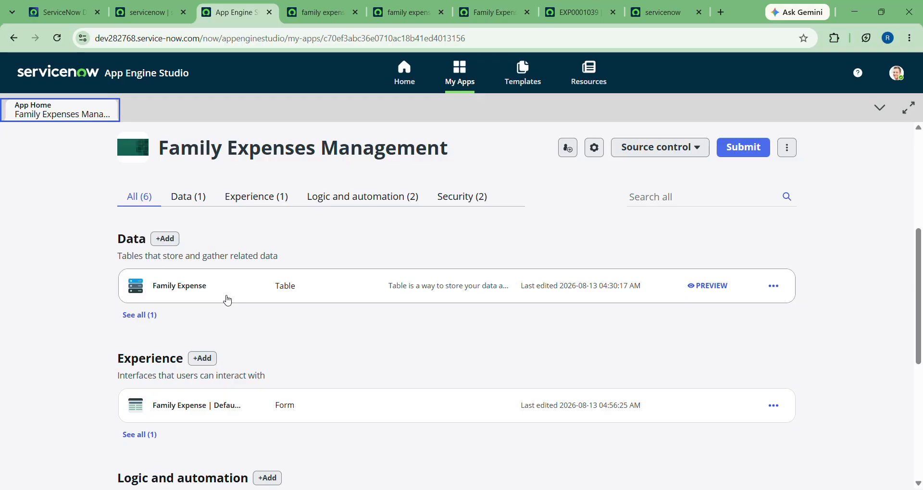
scroll(186, 373, "down", 5)
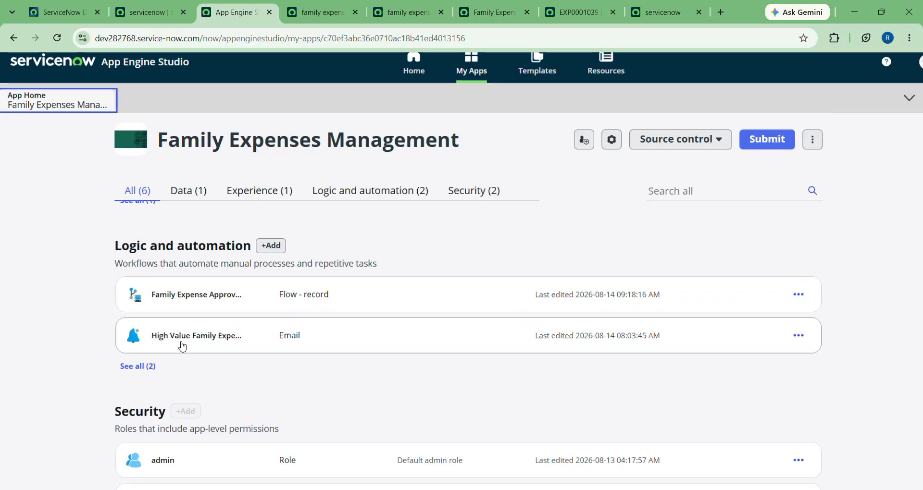
scroll(181, 343, "up", 1)
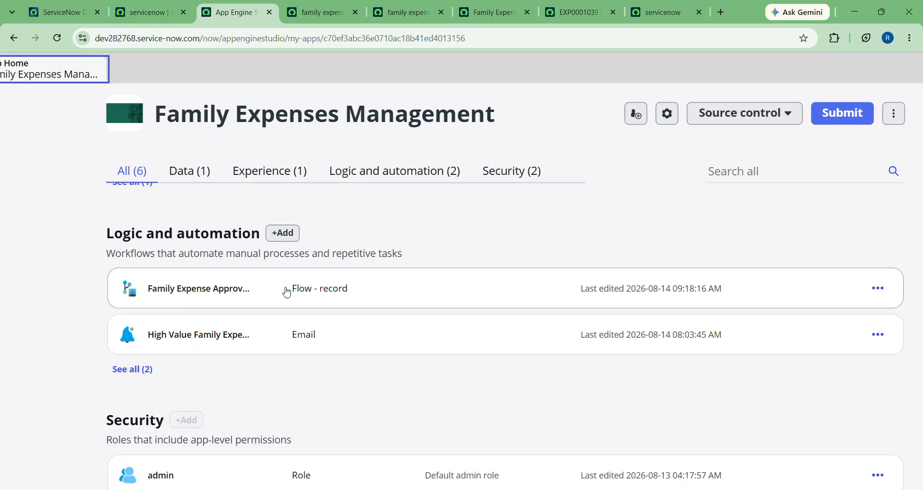
scroll(192, 303, "down", 3)
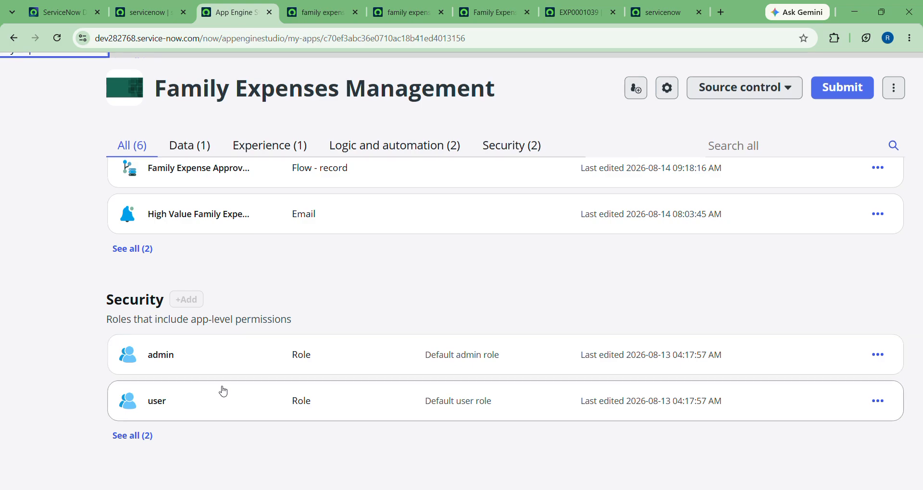
scroll(224, 390, "up", 6)
left_click(388, 147)
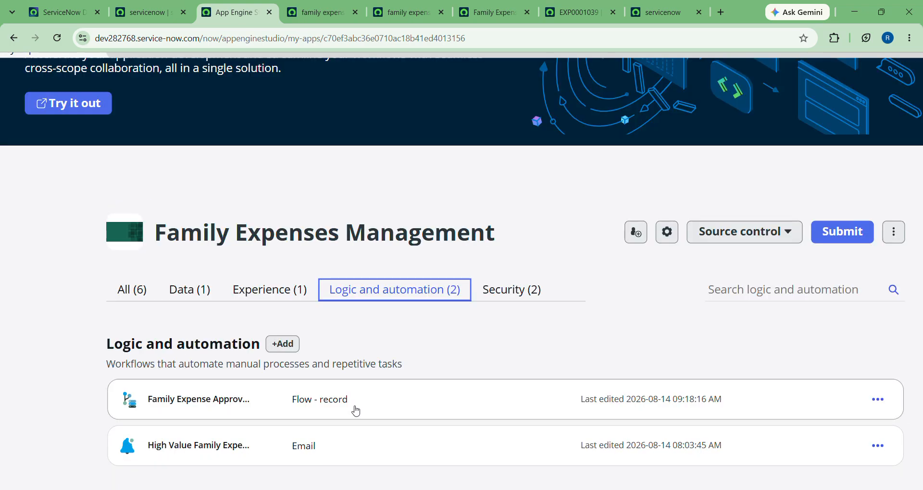
left_click(493, 288)
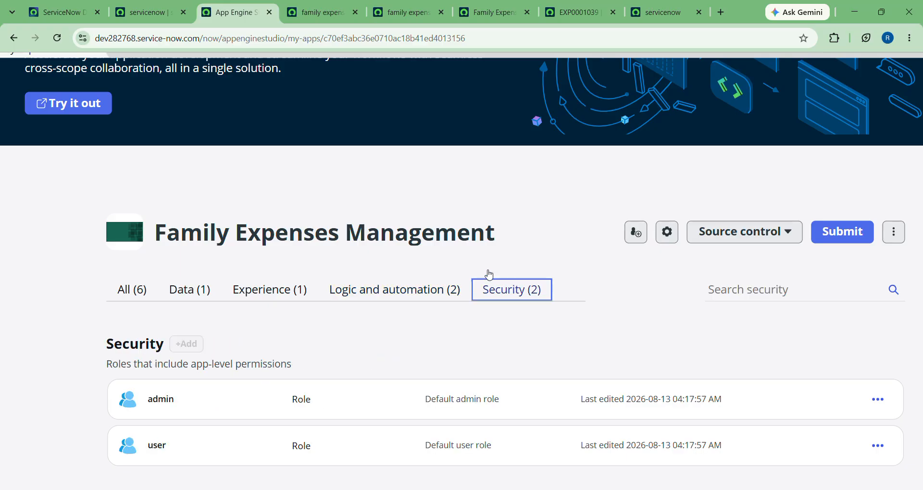
left_click(269, 290)
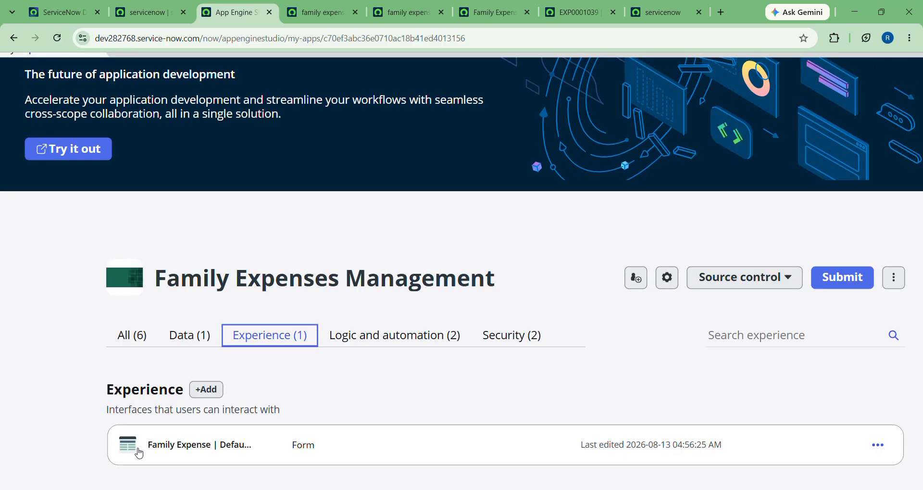
left_click(183, 335)
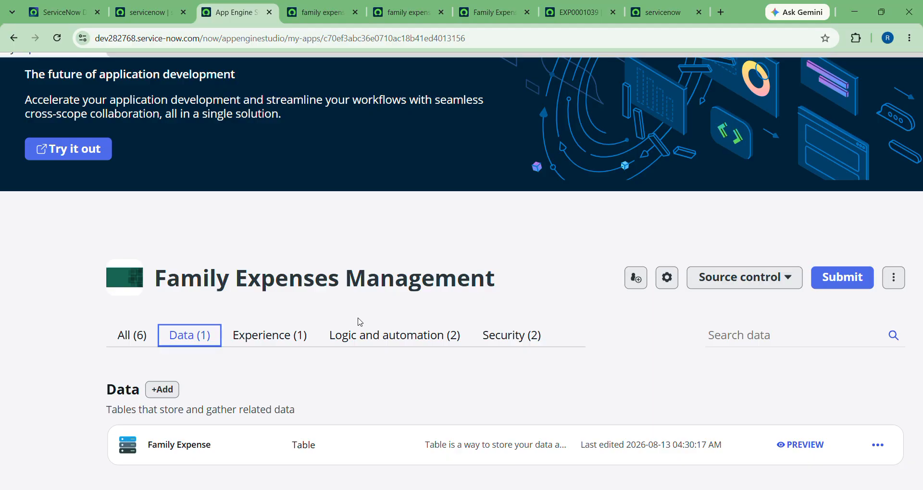
scroll(359, 322, "right", 1)
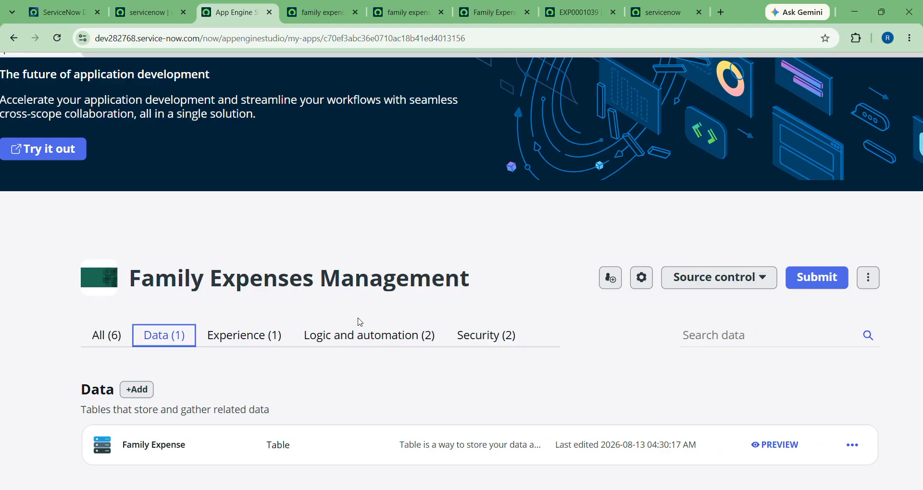